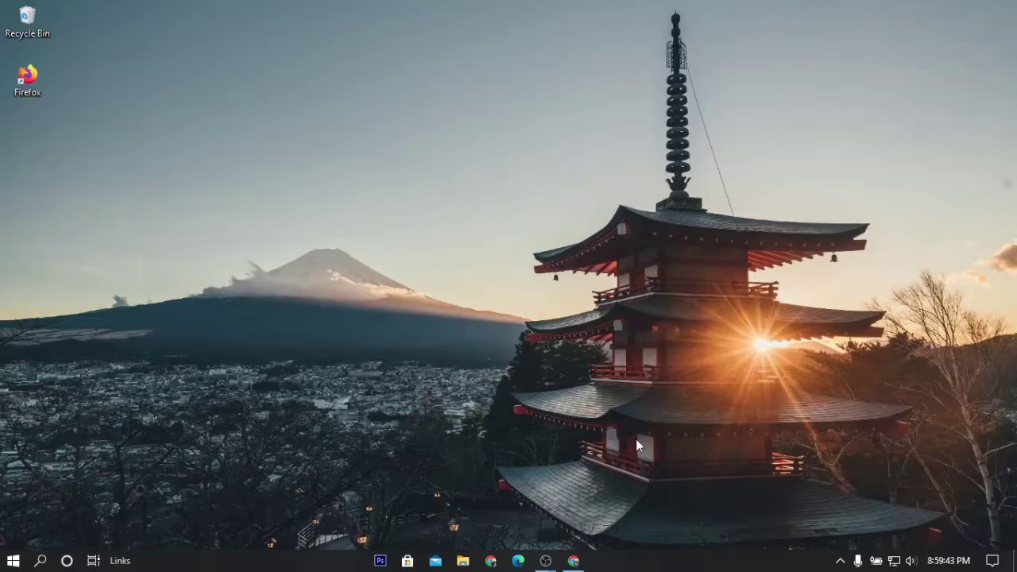
# - Switch to Chrome and examine the task descriptions and schedule timeline on the Rincian Pekerjaan sheet of List Job Desk Dropship
pyautogui.click(573, 561)
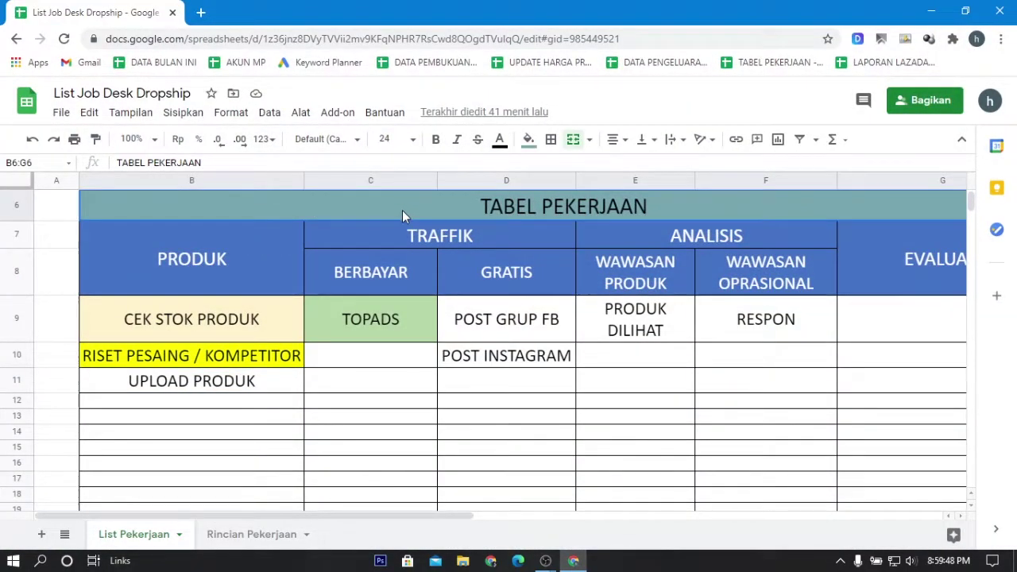
pyautogui.click(271, 532)
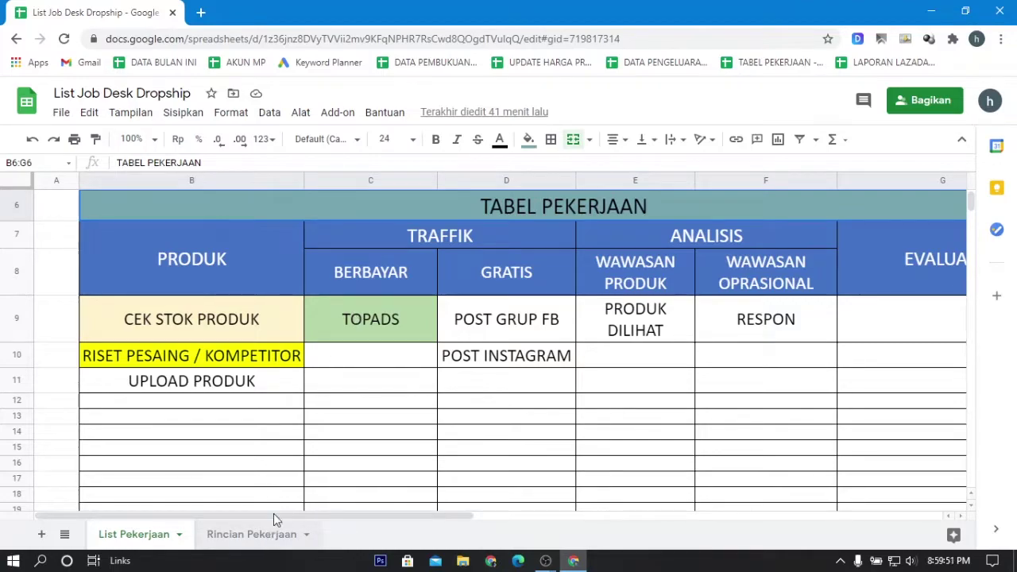
pyautogui.moveTo(147, 235); pyautogui.dragTo(185, 357)
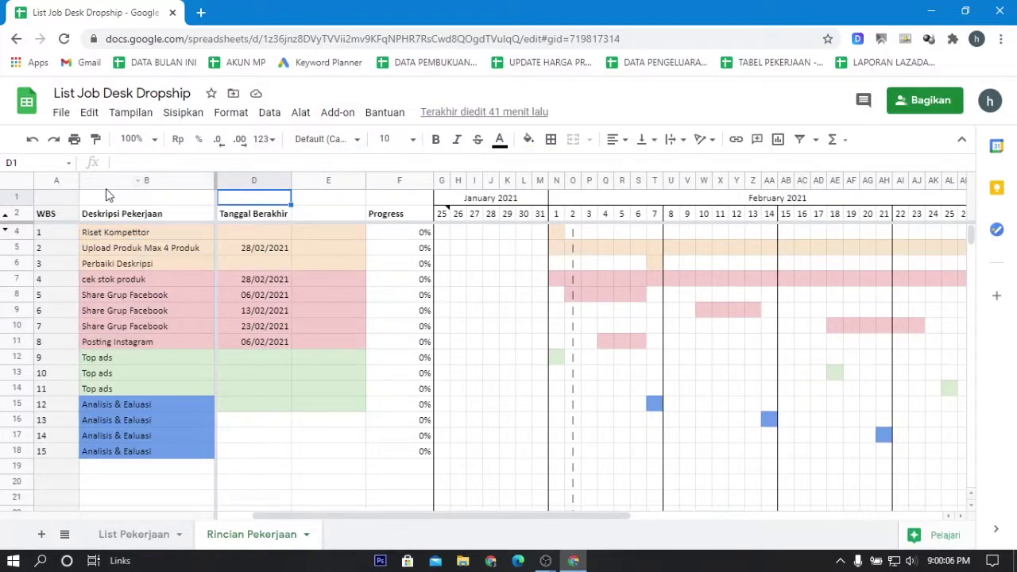
pyautogui.moveTo(111, 196); pyautogui.dragTo(735, 250)
pyautogui.moveTo(121, 232); pyautogui.dragTo(196, 440)
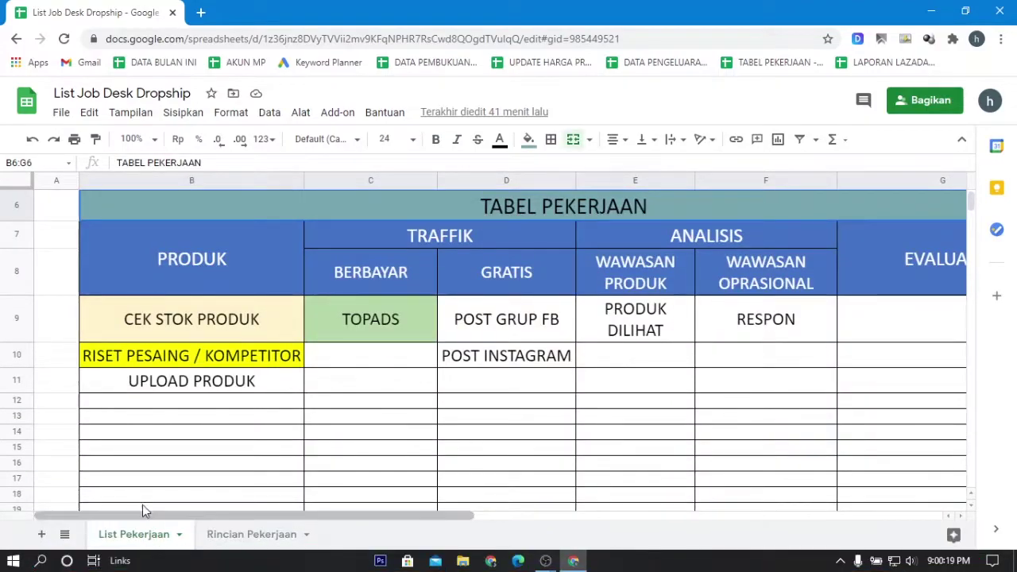
# - Examine the PRODUK, TRAFFIK, ANALISIS and evaluation headings and the task table on the List Pekerjaan sheet
pyautogui.click(231, 259)
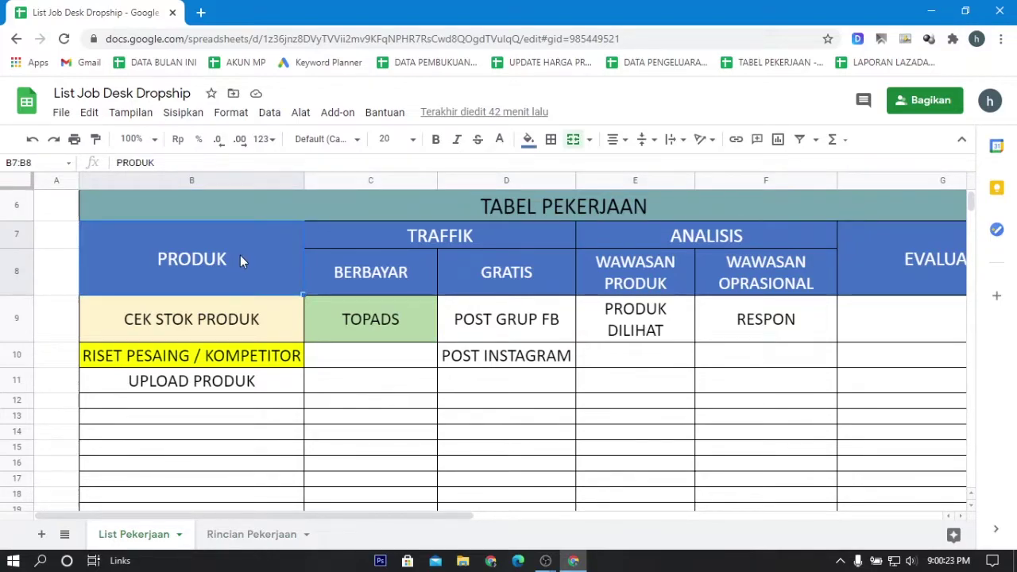
pyautogui.click(422, 236)
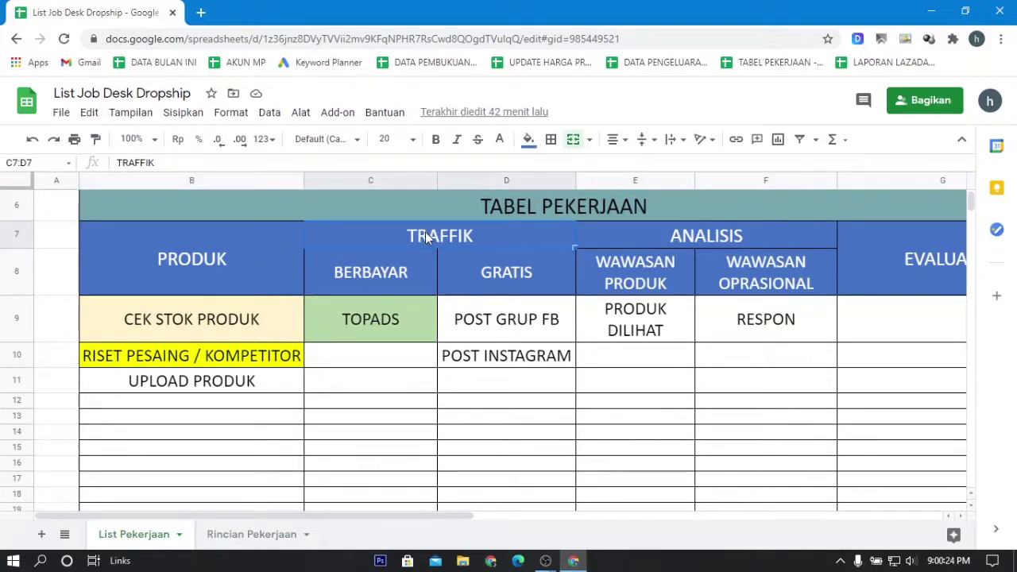
pyautogui.click(638, 237)
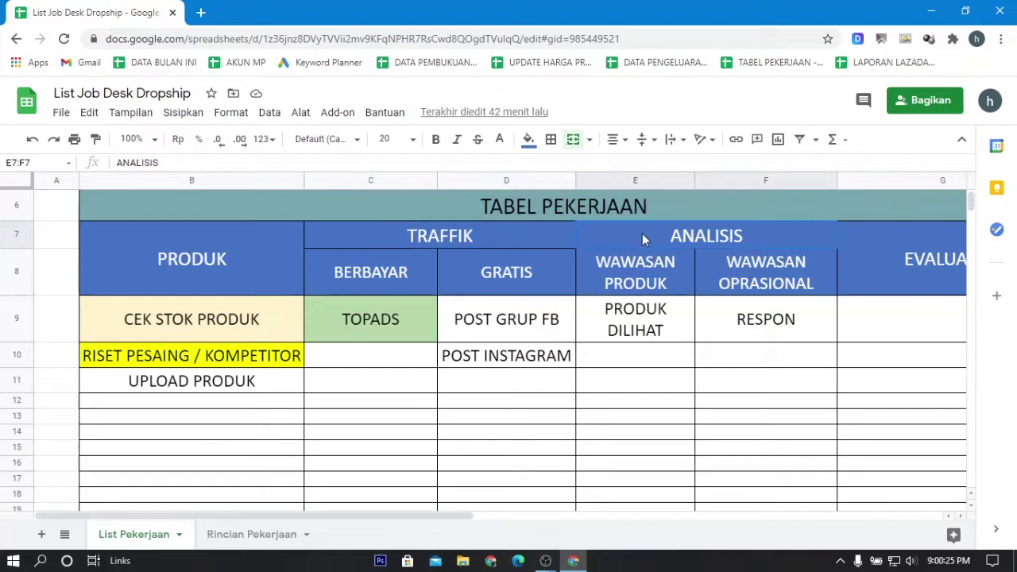
pyautogui.click(903, 280)
pyautogui.moveTo(257, 244); pyautogui.dragTo(890, 447)
pyautogui.scroll(2, 348, 333)
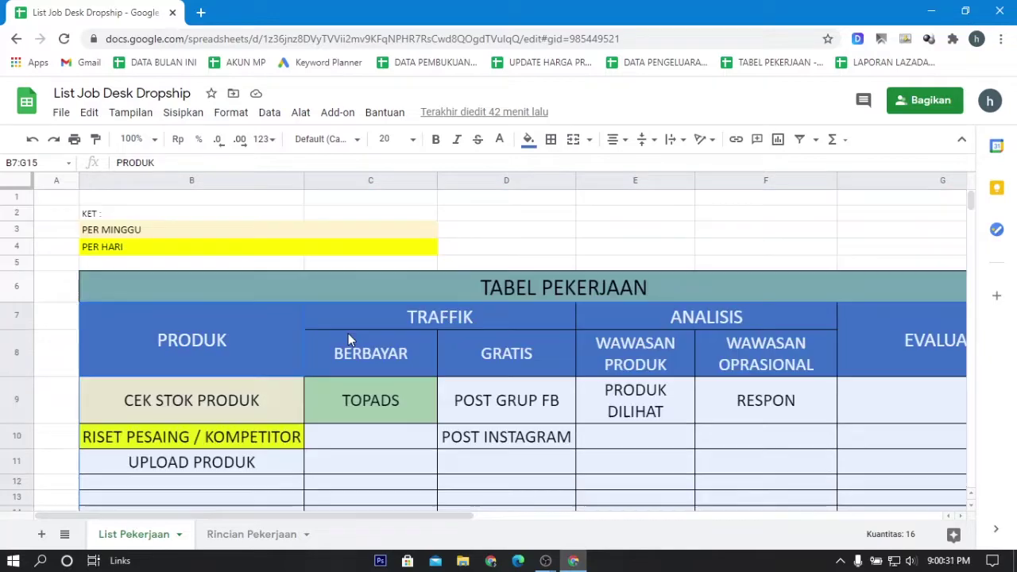
# - Review the tasks under PRODUK in TABEL PEKERJAAN and compare that heading with the neighbouring TRAFFIK and ANALISIS headings
pyautogui.click(240, 329)
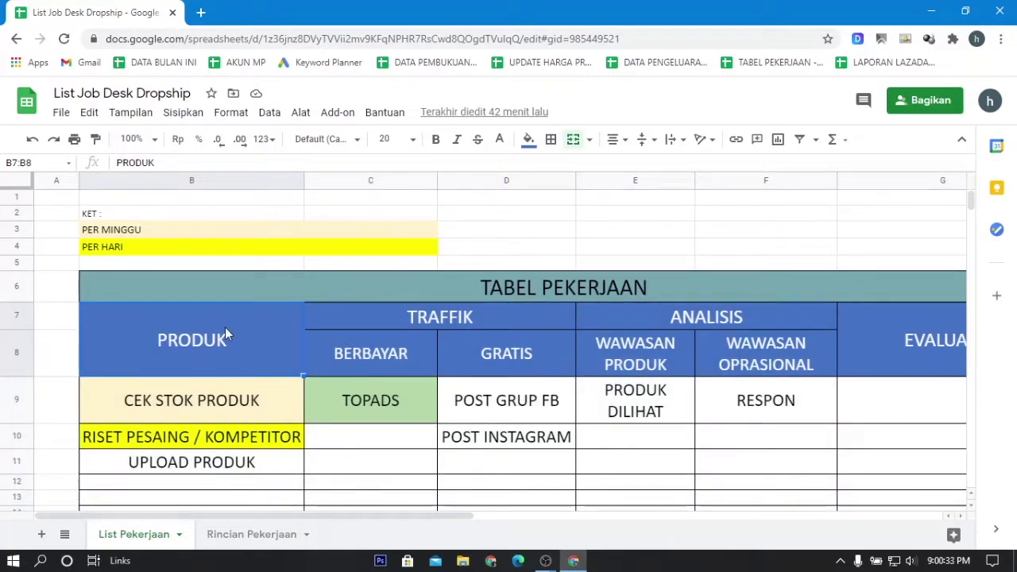
pyautogui.press('Down')
pyautogui.press('Down')
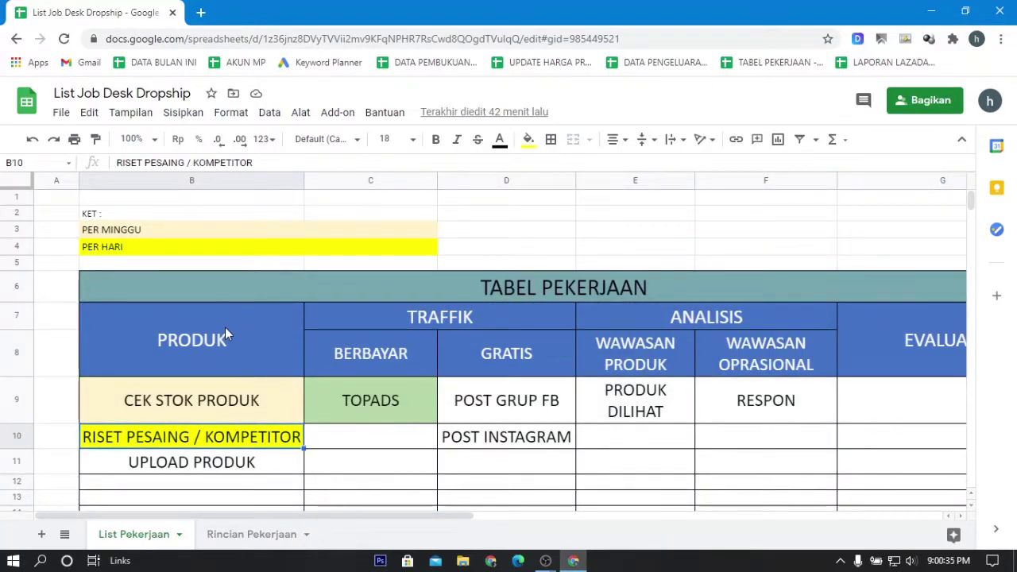
pyautogui.press('Down')
pyautogui.press('Up')
pyautogui.press('Up')
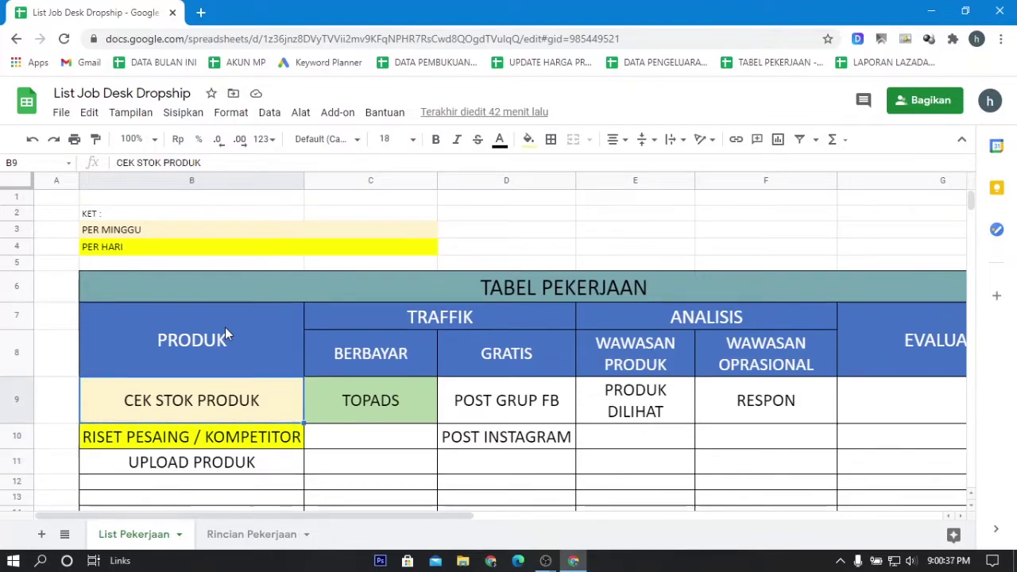
pyautogui.press('Up')
pyautogui.press('Right')
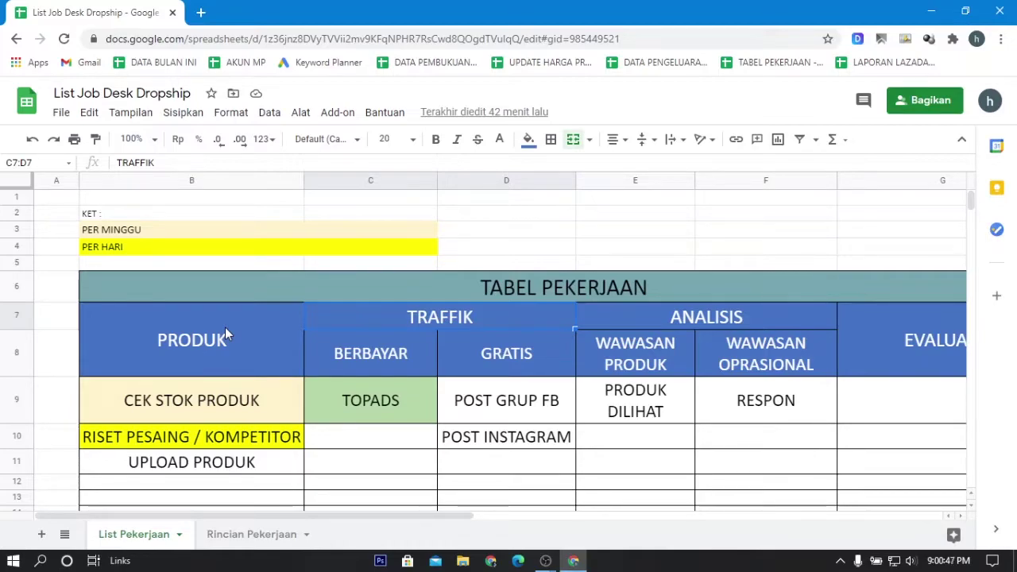
pyautogui.press('Right')
pyautogui.press('Left')
pyautogui.press('Left')
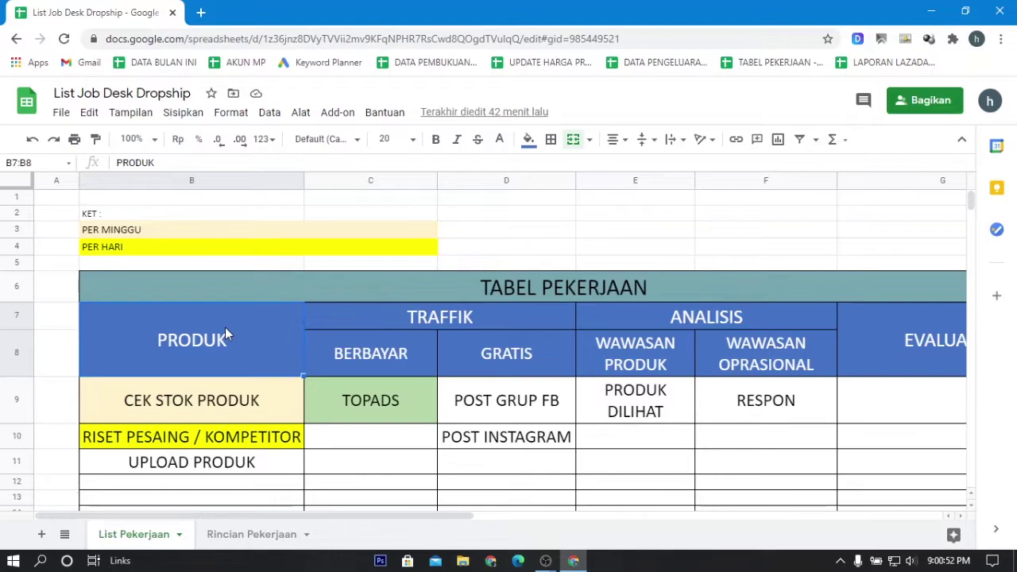
# - Go through the CEK STOK PRODUK, RISET PESAING / KOMPETITOR and UPLOAD PRODUK tasks one by one, returning to the competitor research task
pyautogui.scroll(-1, 225, 327)
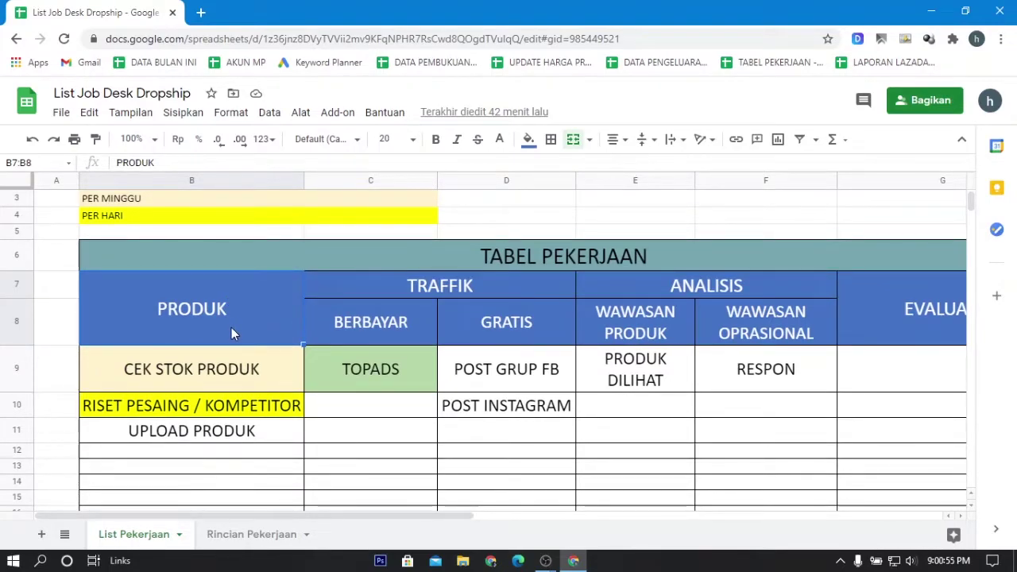
pyautogui.click(266, 373)
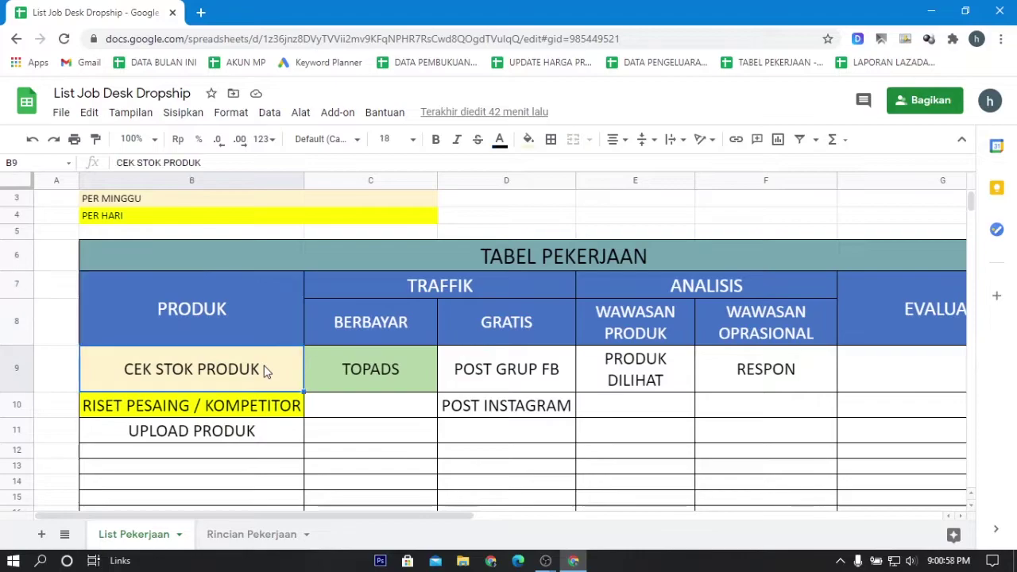
pyautogui.click(267, 407)
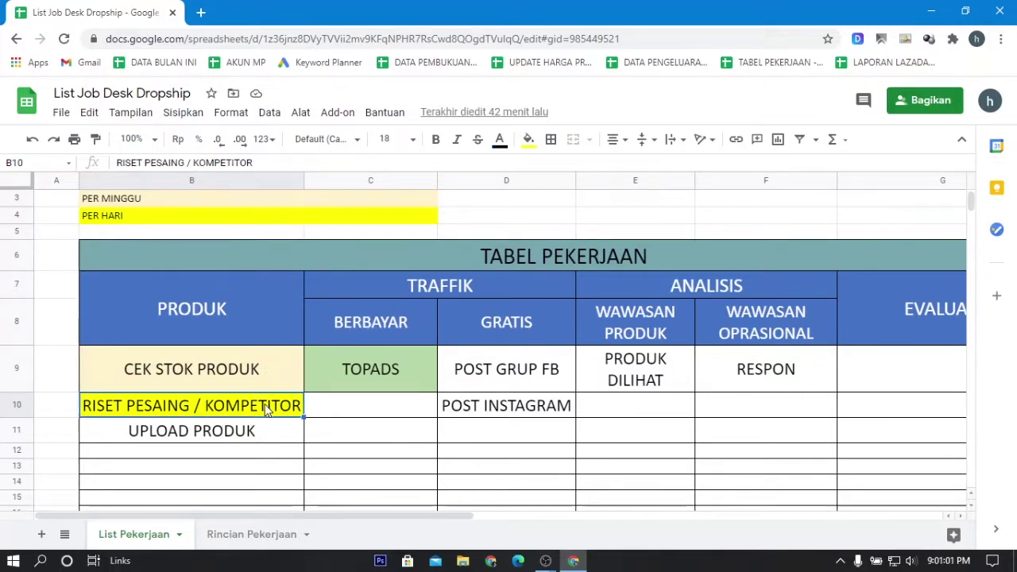
pyautogui.click(278, 433)
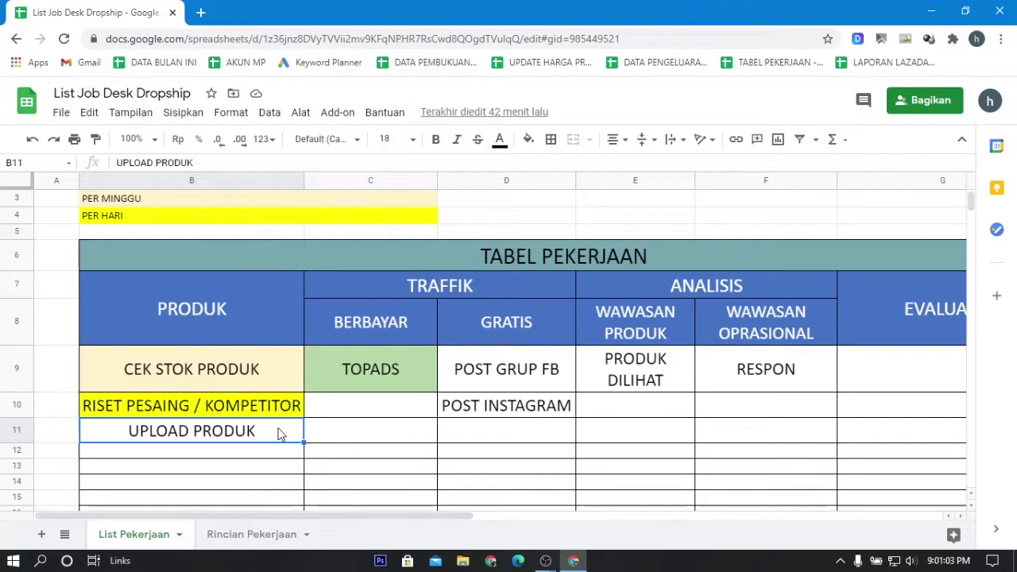
pyautogui.click(276, 383)
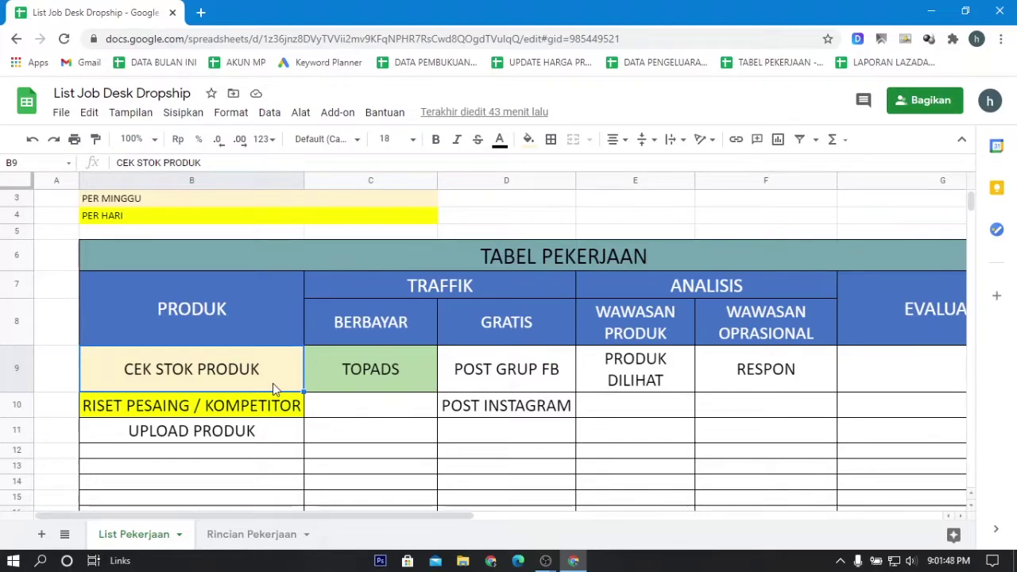
pyautogui.press('Down')
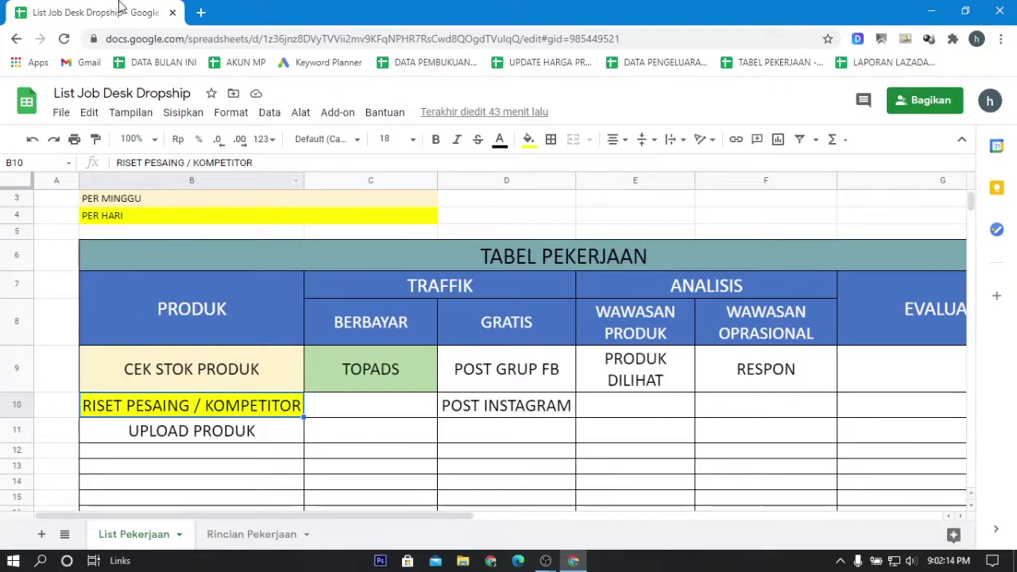
# - Open tokopedia.com in a new browser tab and search the marketplace for "panci"
pyautogui.click(201, 12)
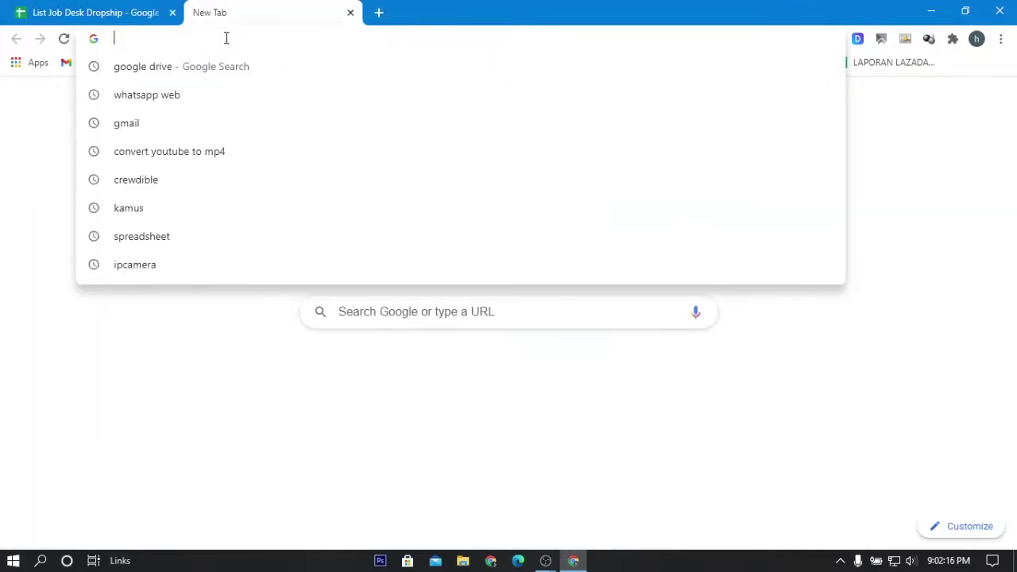
pyautogui.write('tokopedia.com')
pyautogui.press('Return')
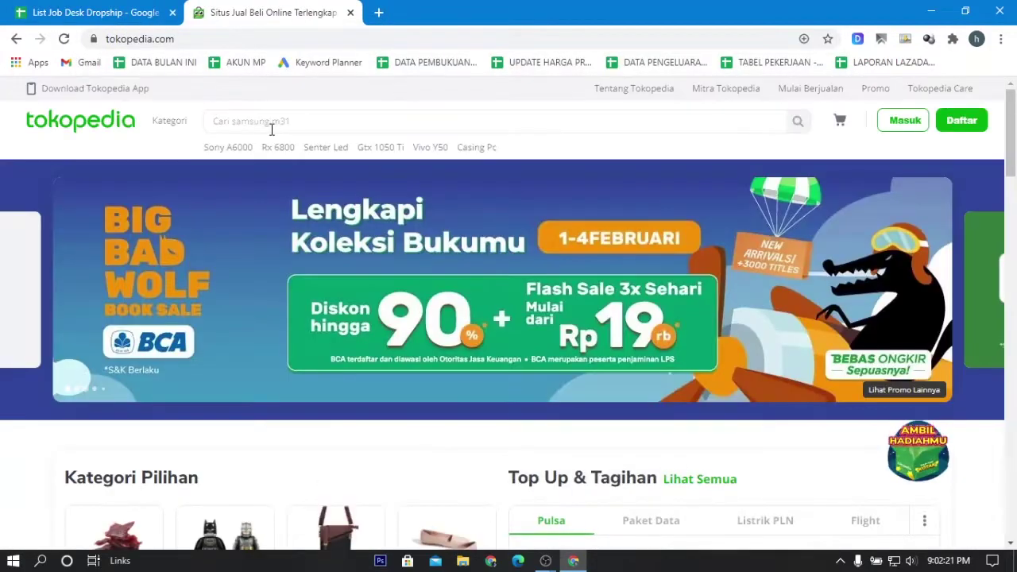
pyautogui.click(271, 124)
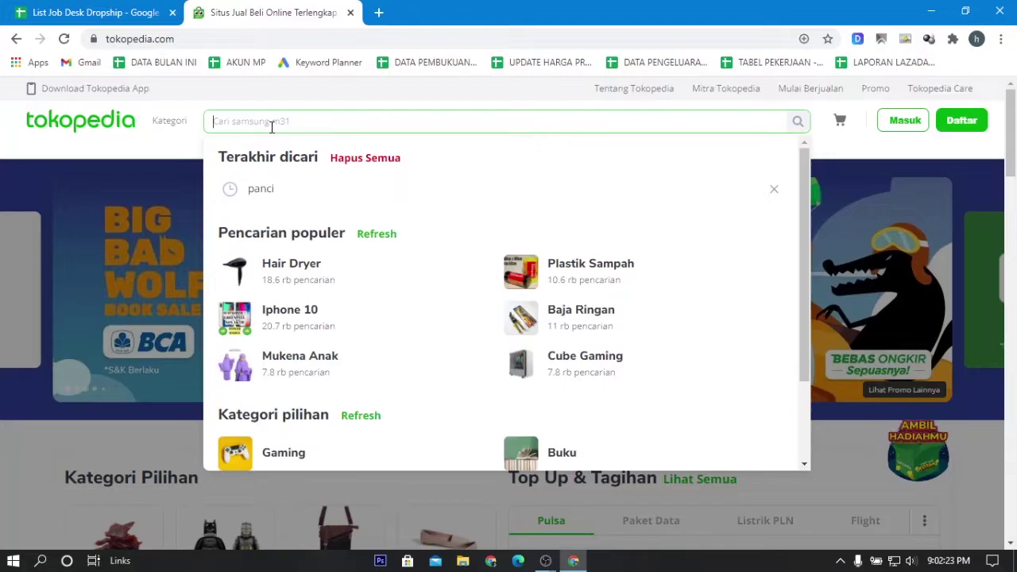
pyautogui.write('panci')
pyautogui.press('Return')
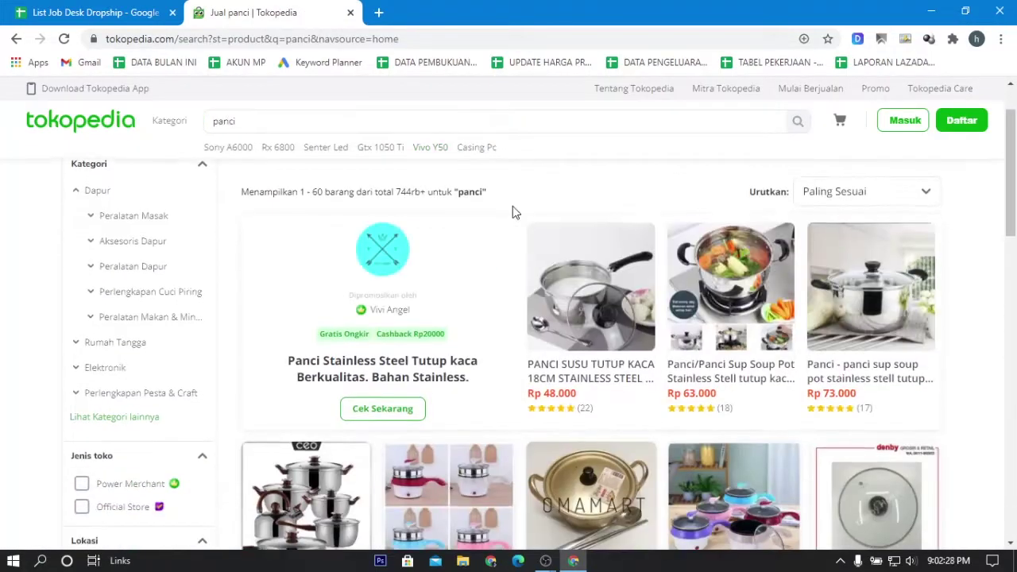
# - Examine the "panci" search results, comparing the competing listings' photos, titles, prices, ratings and units sold
pyautogui.scroll(-1, 520, 215)
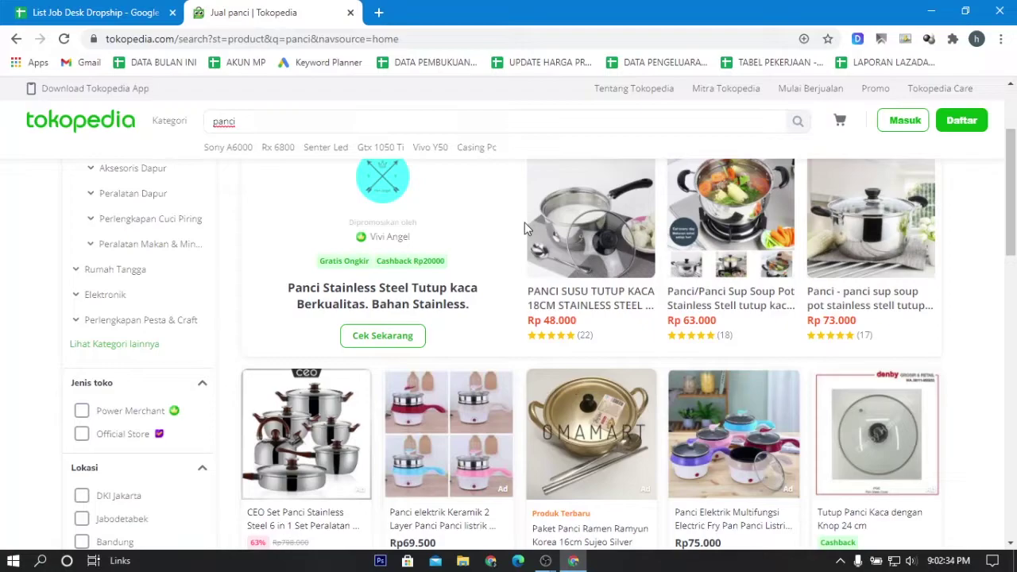
pyautogui.scroll(-2, 548, 341)
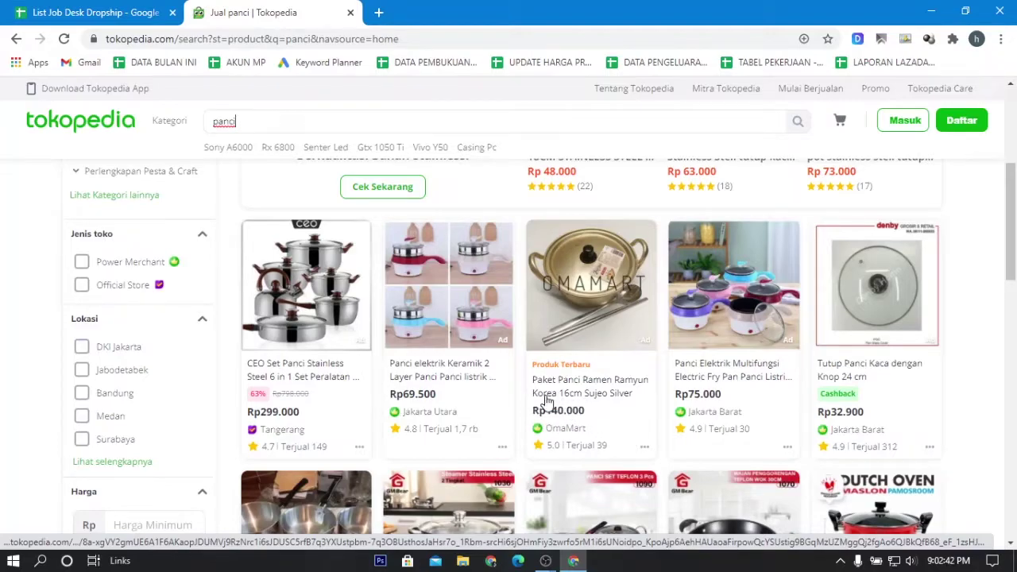
pyautogui.scroll(1, 451, 395)
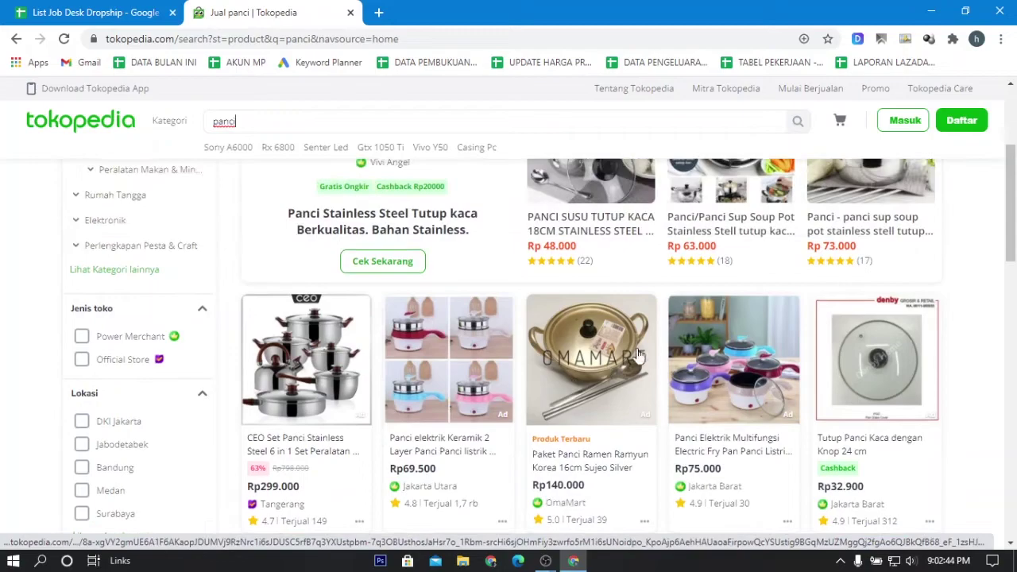
pyautogui.scroll(-3, 819, 278)
pyautogui.scroll(-3, 823, 280)
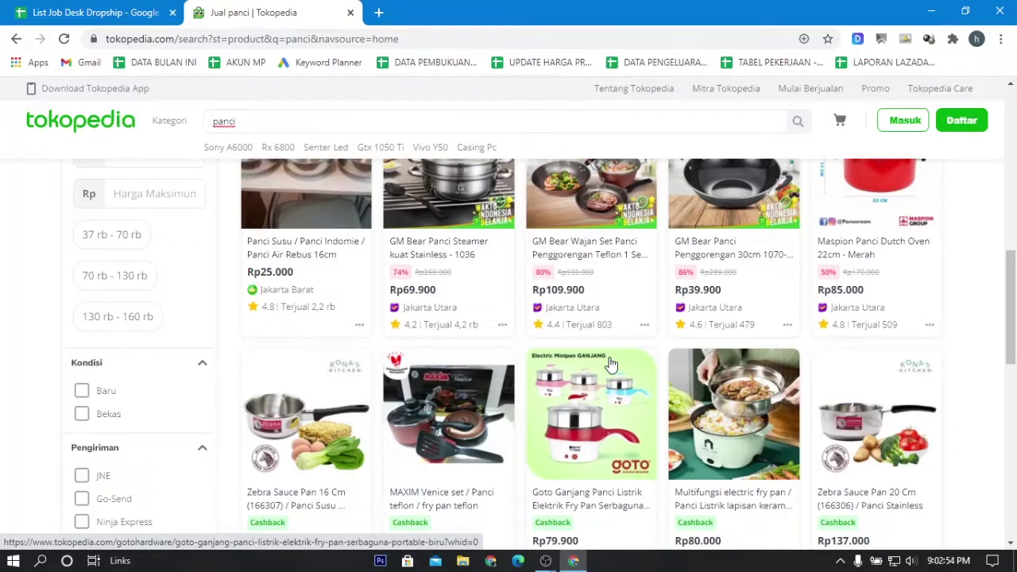
pyautogui.scroll(3, 610, 364)
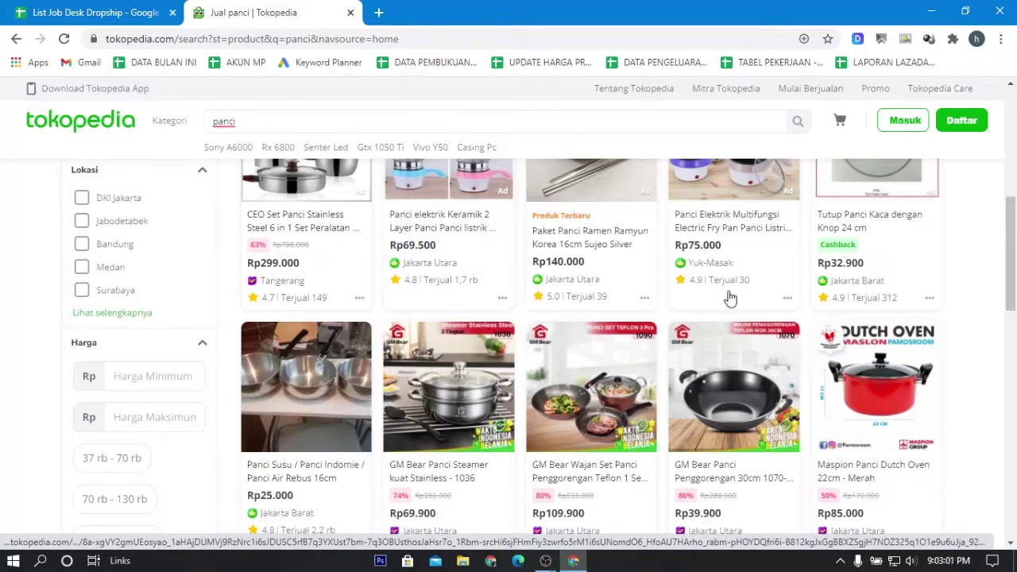
pyautogui.scroll(-1, 765, 330)
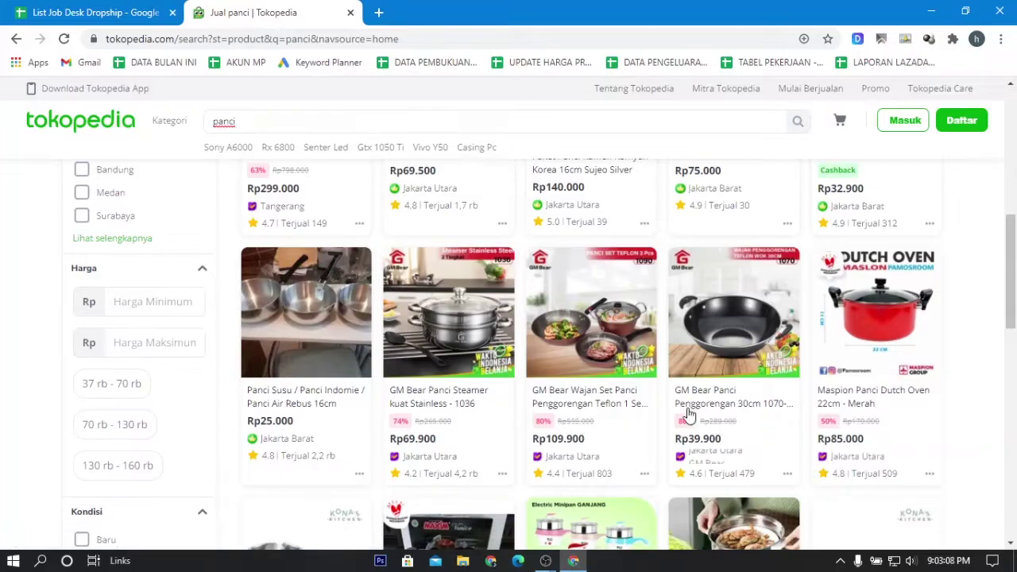
pyautogui.scroll(2, 650, 407)
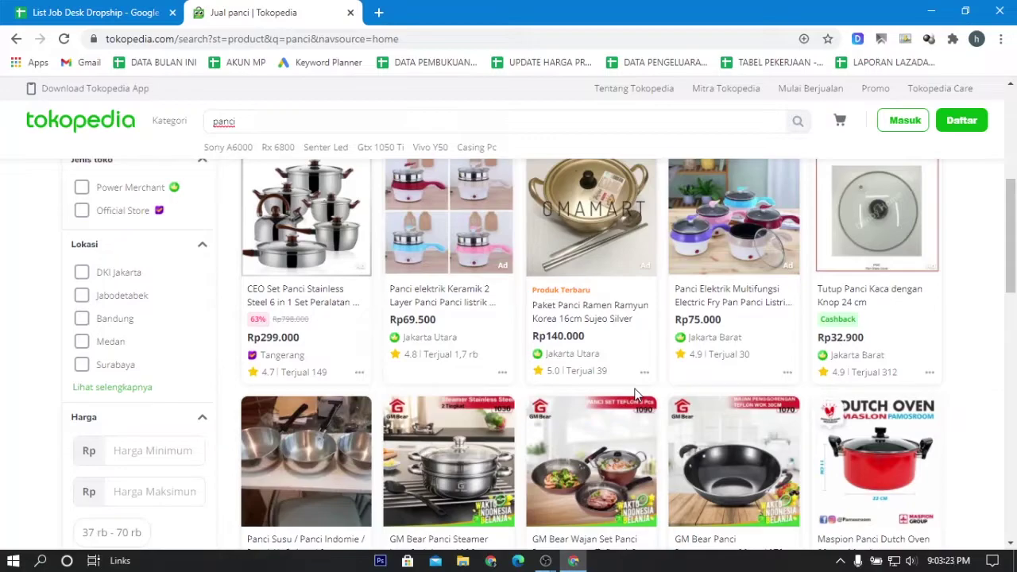
pyautogui.scroll(-1, 426, 224)
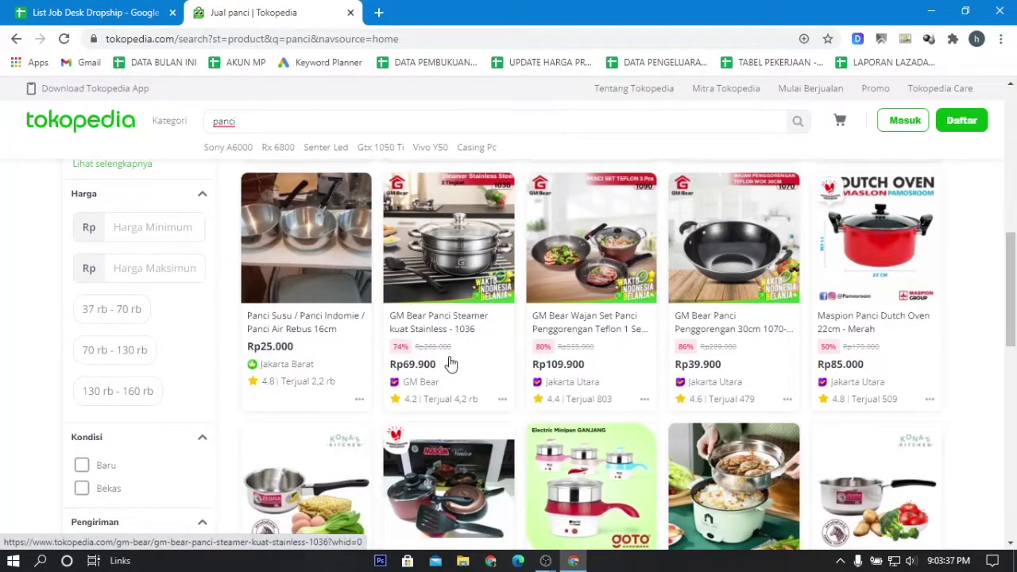
pyautogui.scroll(-3, 453, 362)
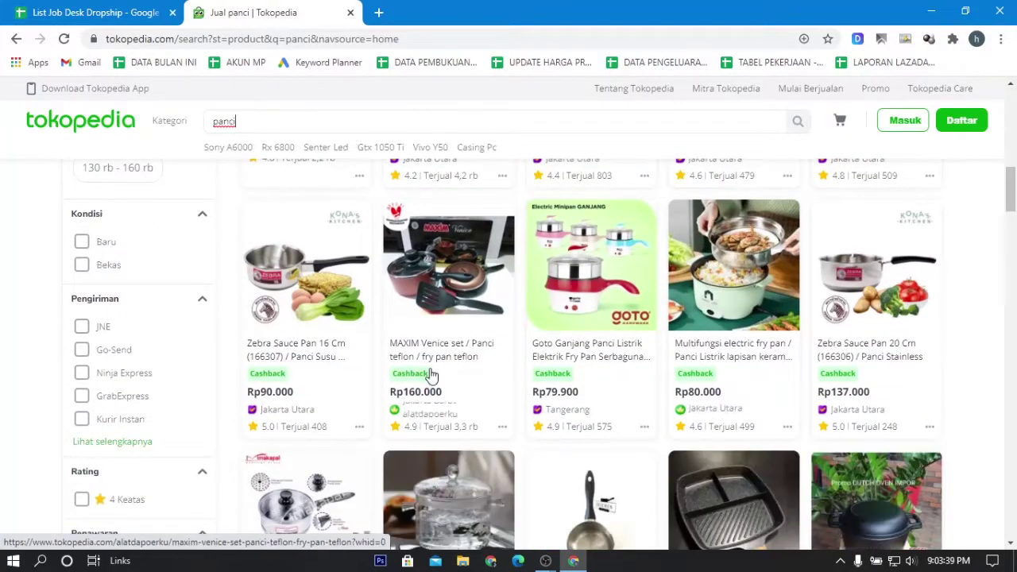
pyautogui.scroll(-6, 424, 363)
pyautogui.scroll(2, 427, 249)
pyautogui.scroll(3, 427, 249)
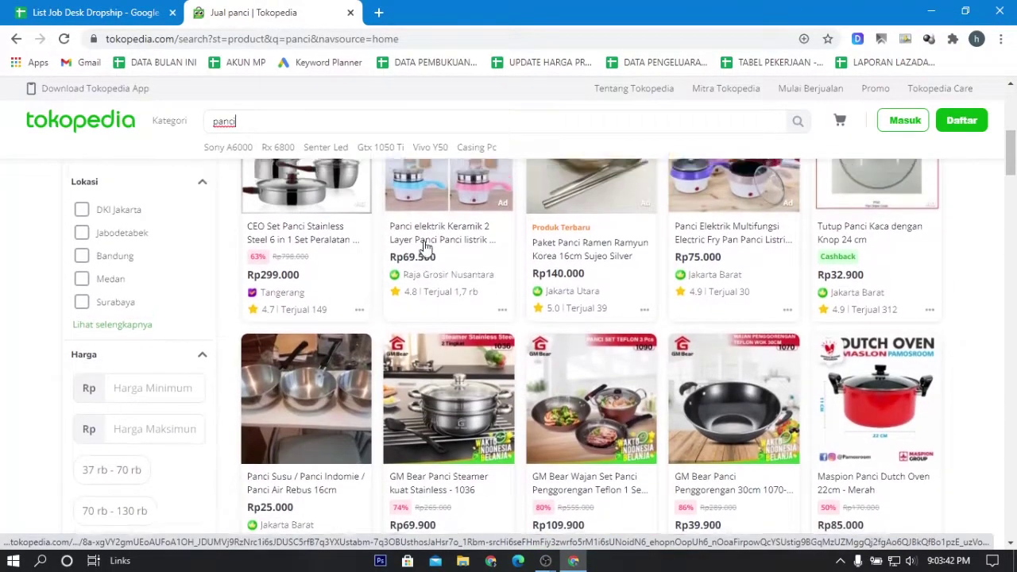
pyautogui.scroll(-5, 425, 249)
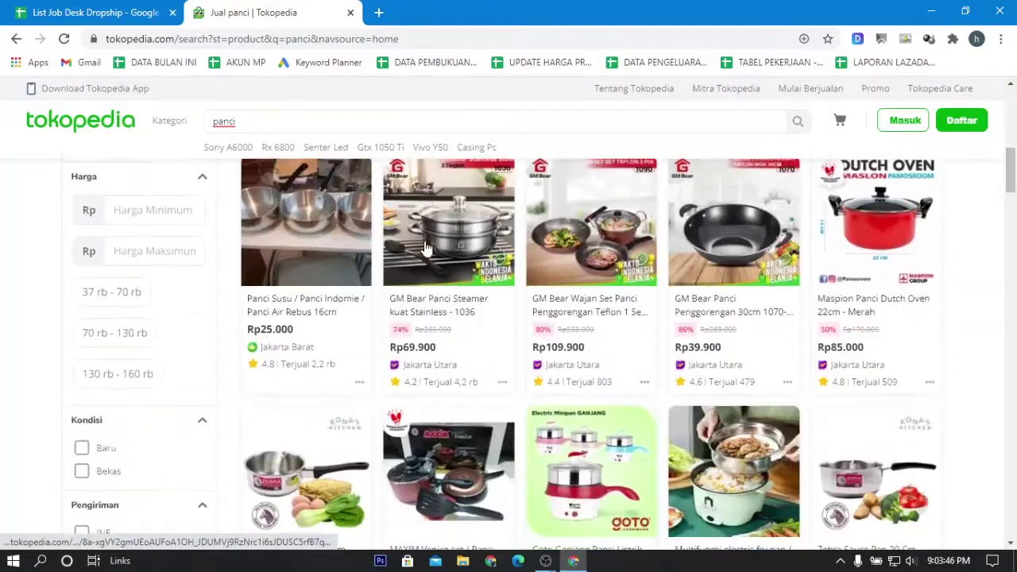
pyautogui.scroll(-2, 433, 249)
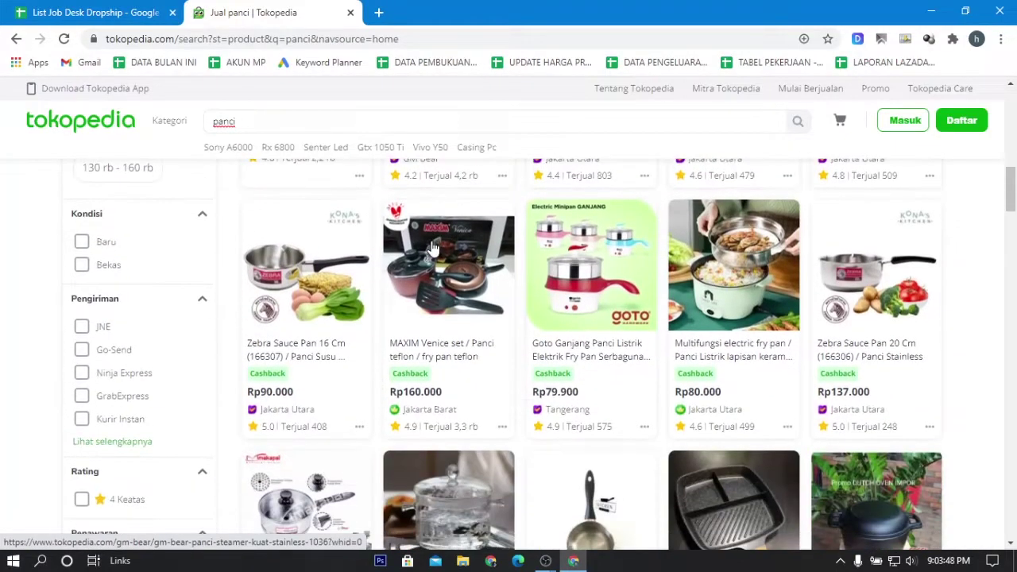
# - Continue comparing the competing "panci" listings' photos, prices, ratings and units sold across the Tokopedia results
pyautogui.scroll(-3, 590, 298)
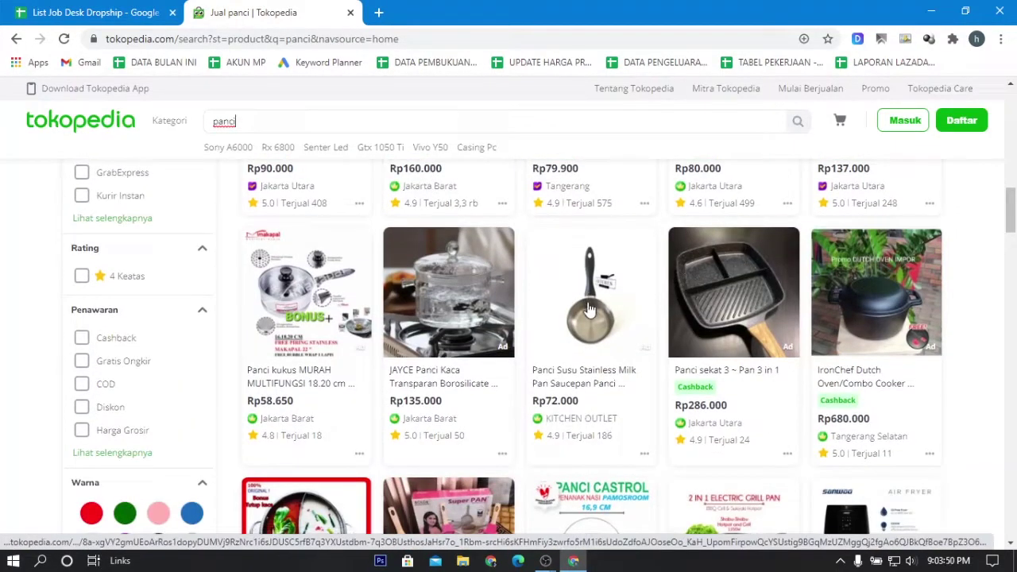
pyautogui.scroll(3, 636, 306)
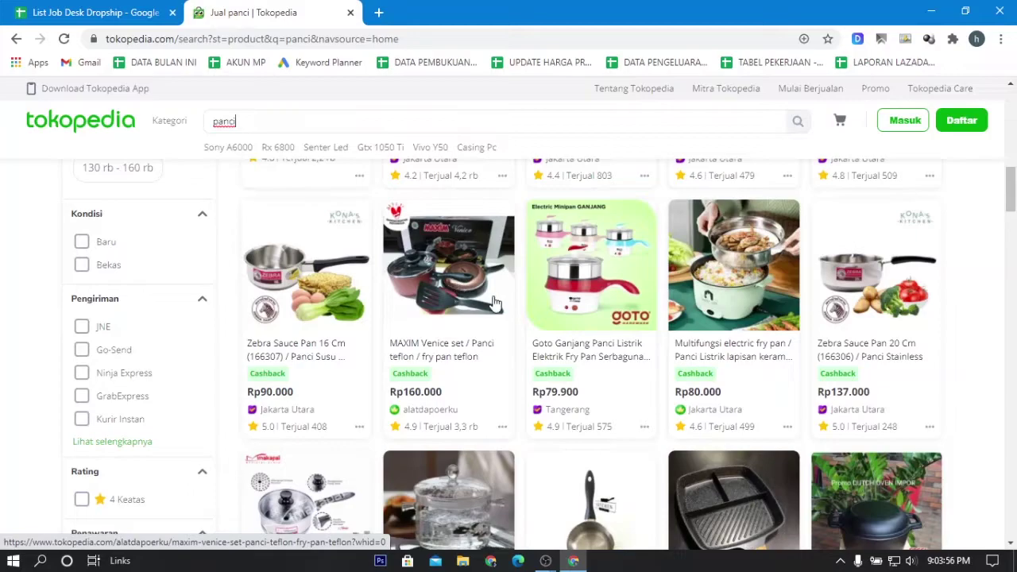
pyautogui.scroll(3, 477, 284)
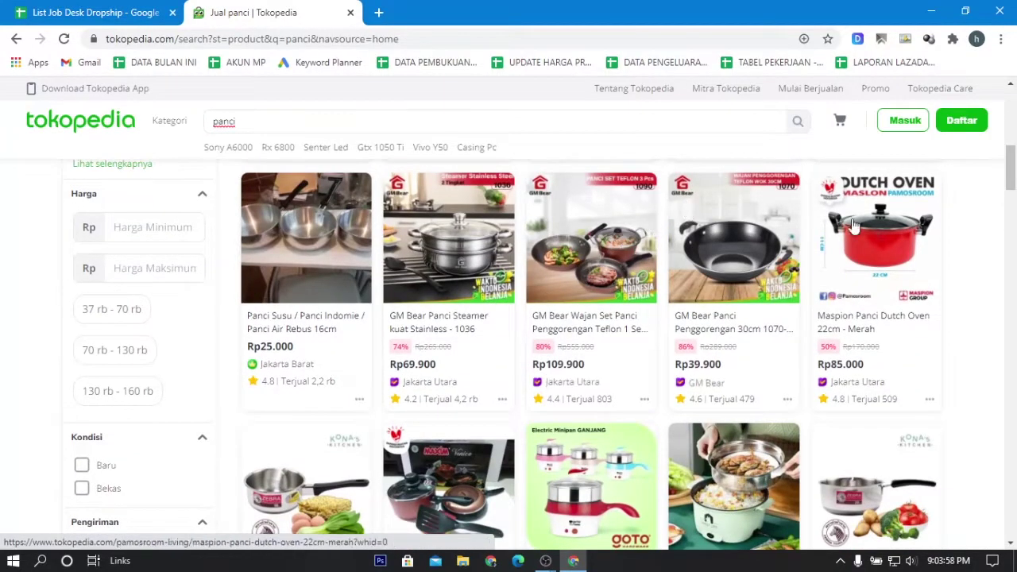
pyautogui.scroll(-4, 556, 307)
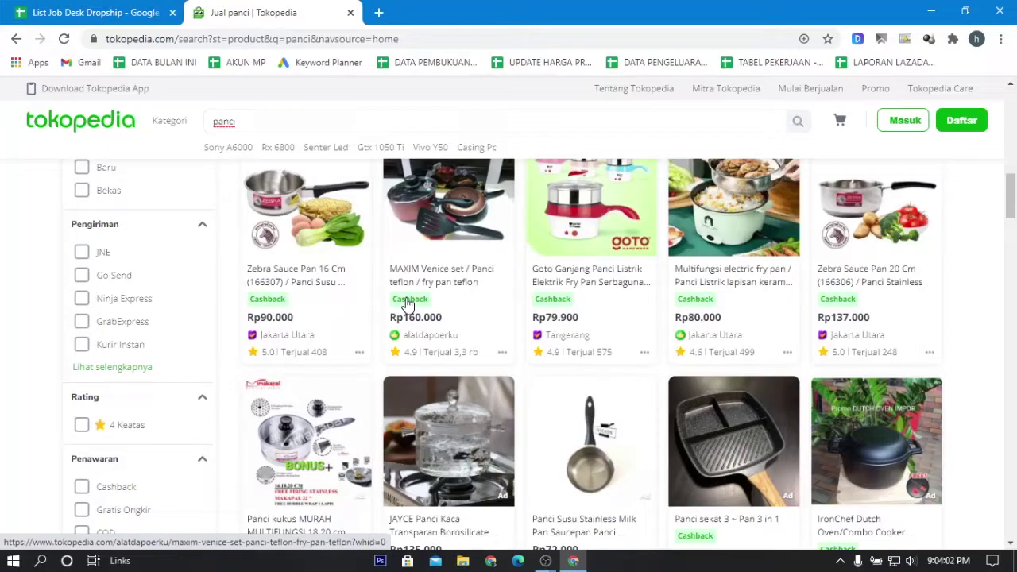
# - Return to the List Job Desk Dropship spreadsheet and look up the UPLOAD PRODUK task's matching entry in the Rincian Pekerjaan sheet
pyautogui.hotkey('ctrl', 'shift', 'Tab')
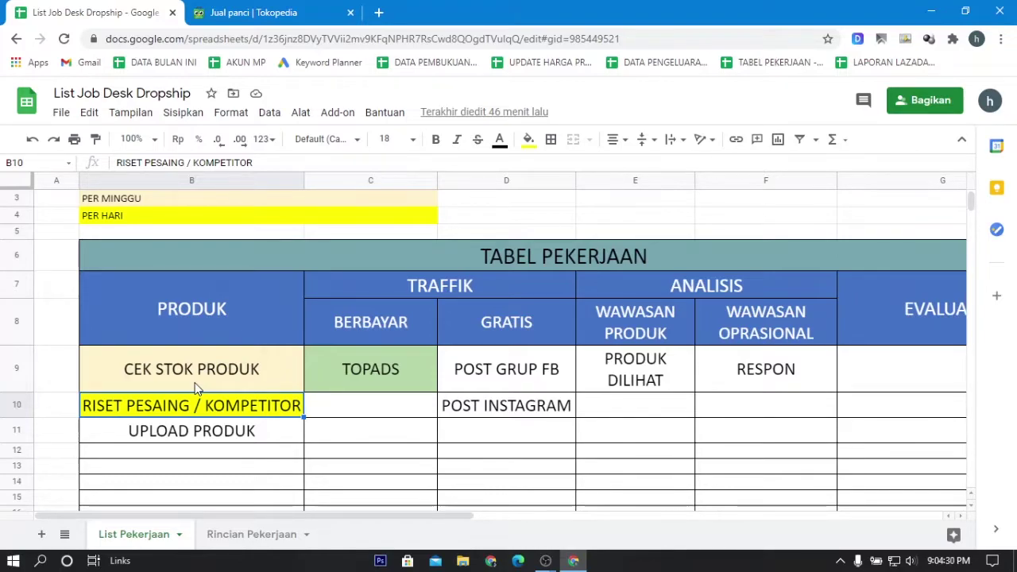
pyautogui.click(274, 437)
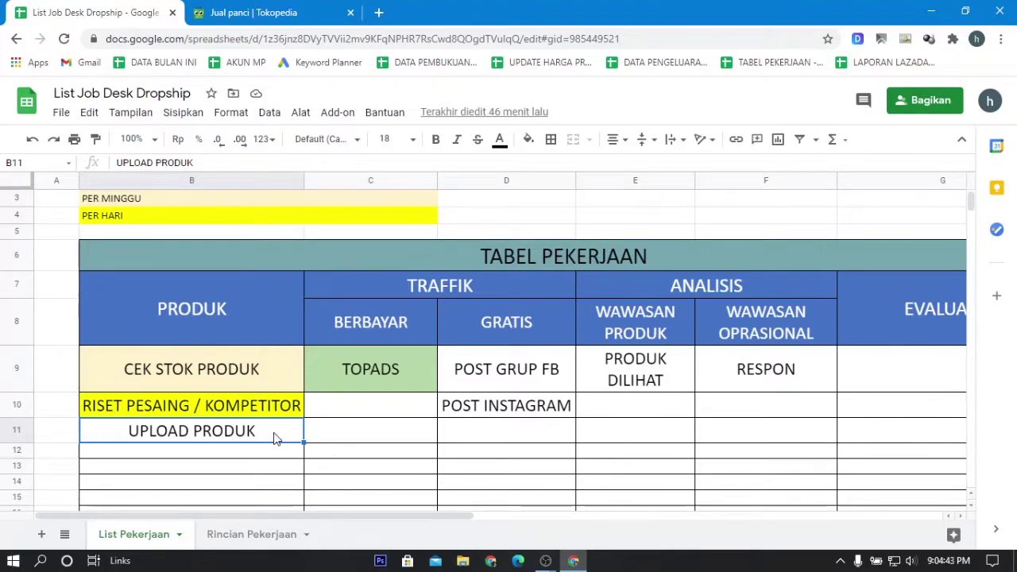
pyautogui.click(248, 534)
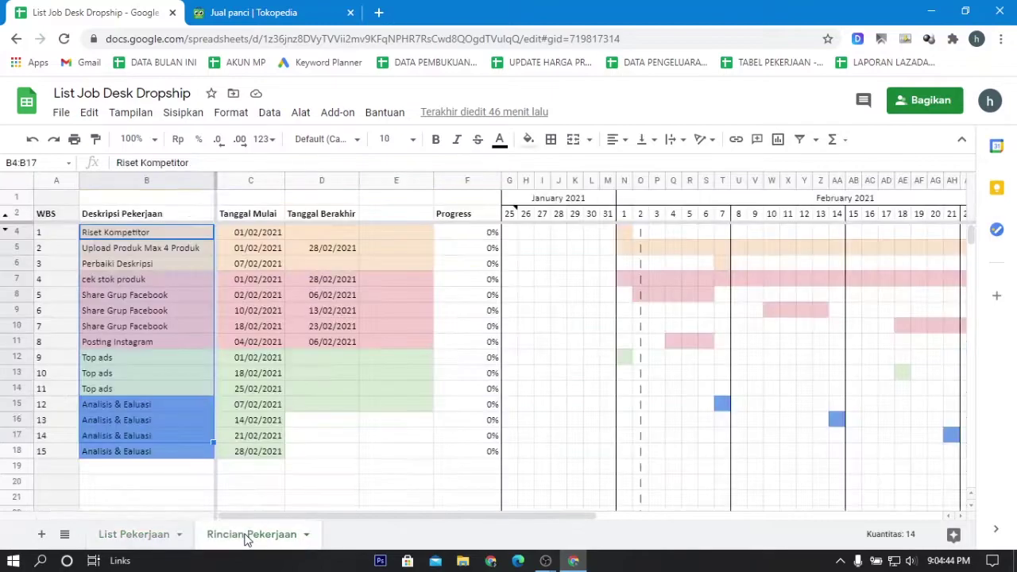
pyautogui.click(168, 248)
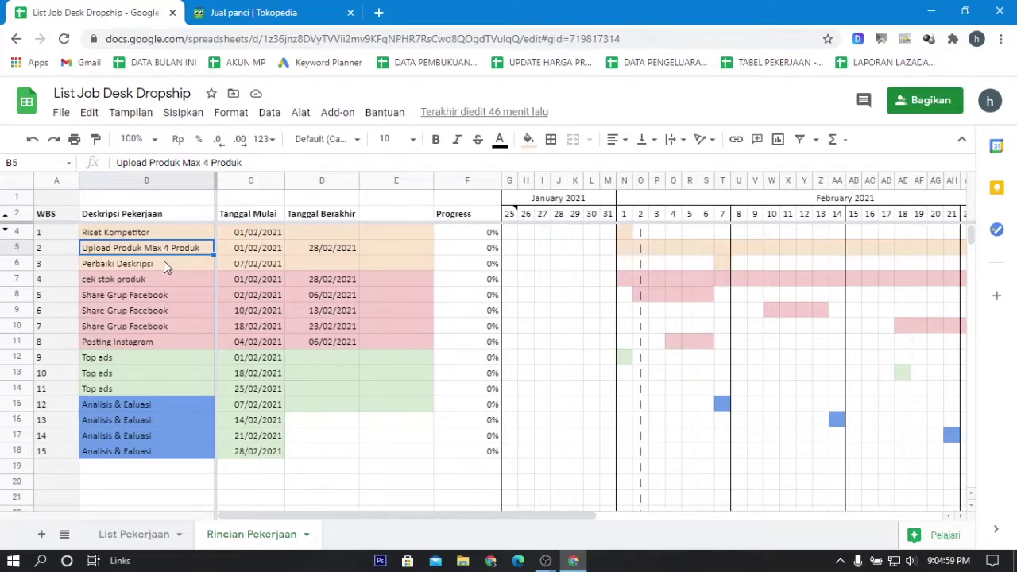
# - Go back to the List Pekerjaan sheet and review the TRAFFIK heading with its BERBAYAR and GRATIS subheadings
pyautogui.click(119, 533)
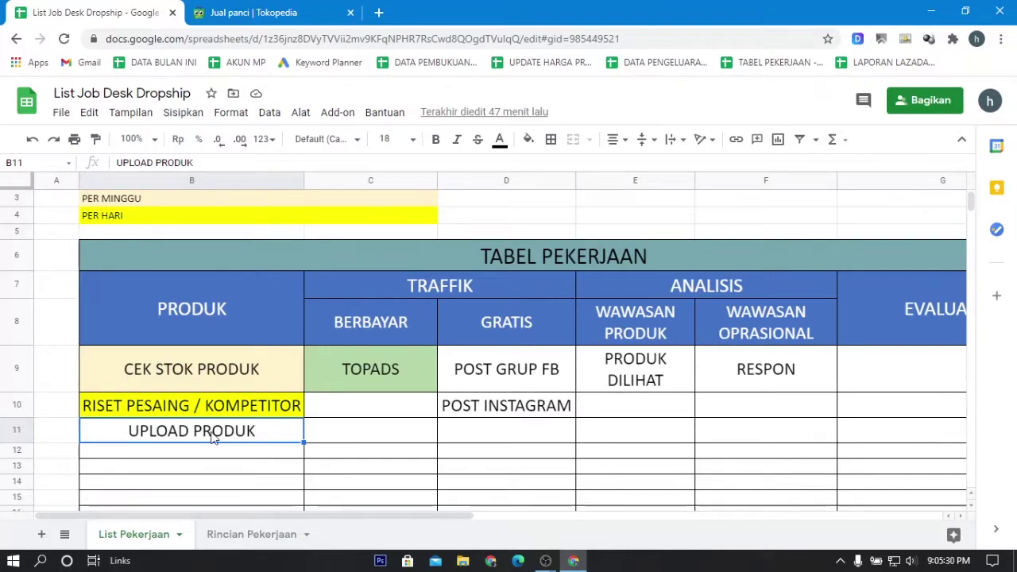
pyautogui.click(479, 289)
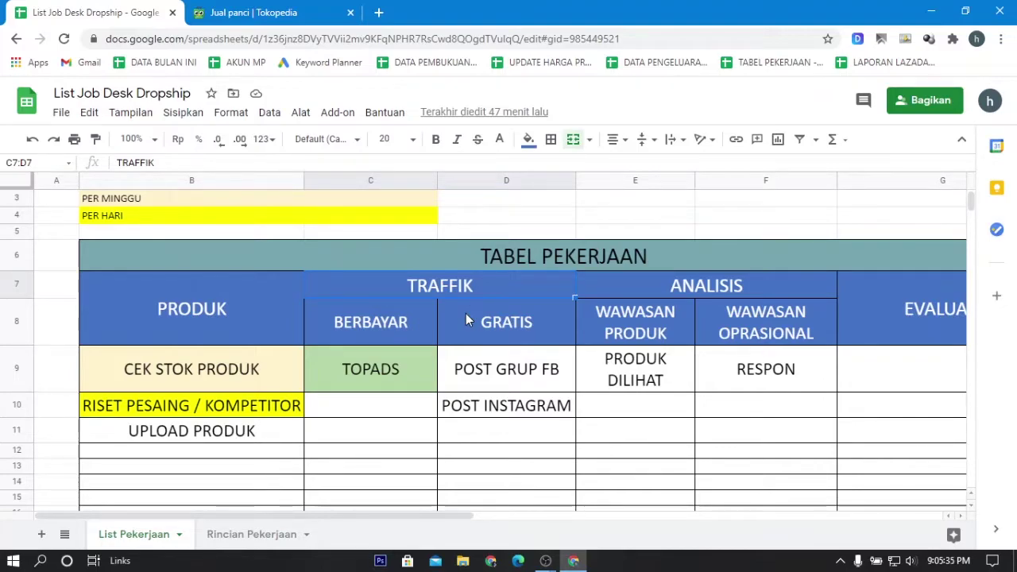
pyautogui.press('Down')
pyautogui.press('Up')
pyautogui.press('Down')
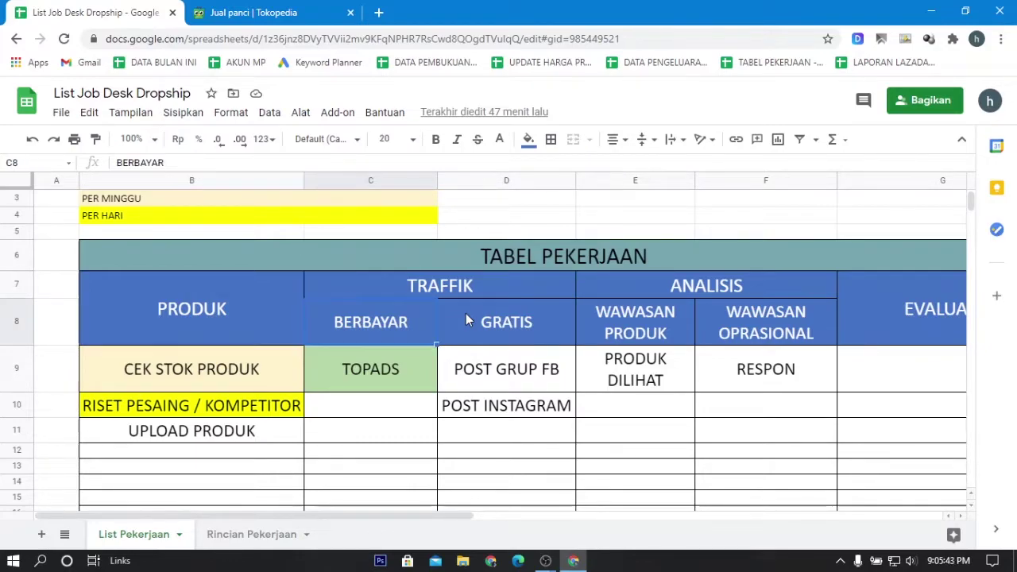
pyautogui.press('Right')
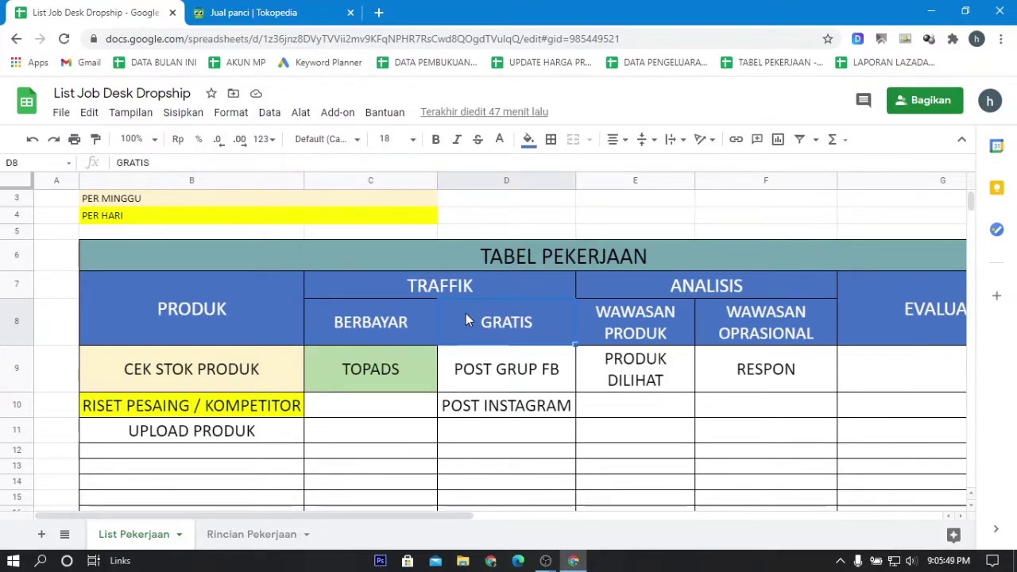
pyautogui.press('Left')
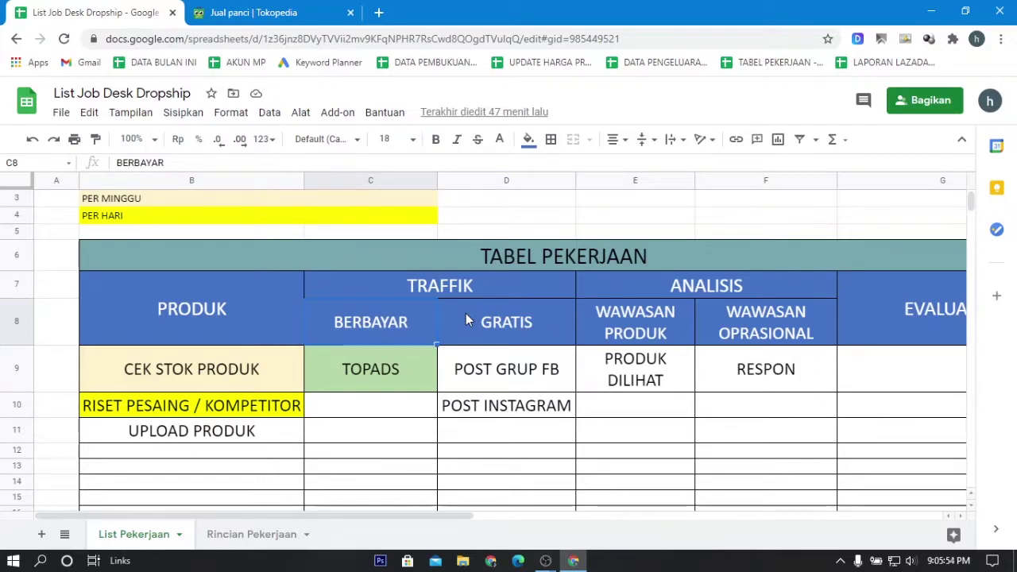
pyautogui.press('Right')
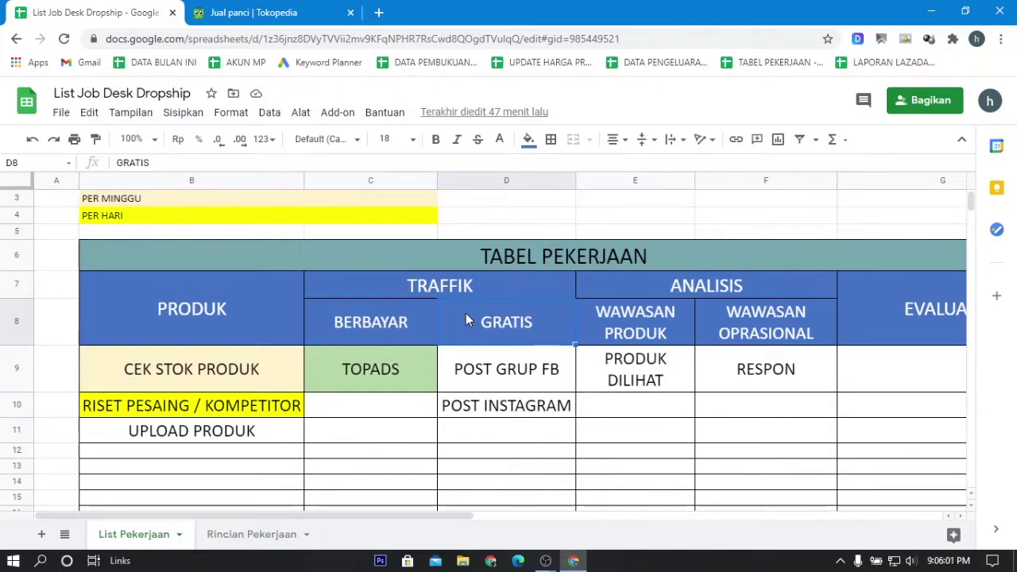
# - Check the listings near the beginning of the Tokopedia "panci" results and return to the job desk spreadsheet
pyautogui.click(263, 10)
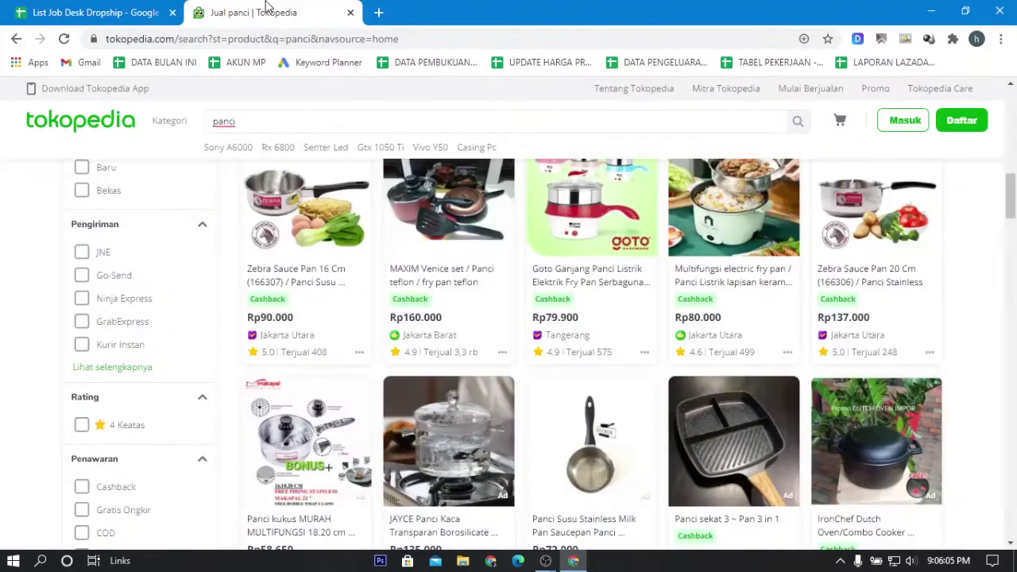
pyautogui.scroll(8, 355, 298)
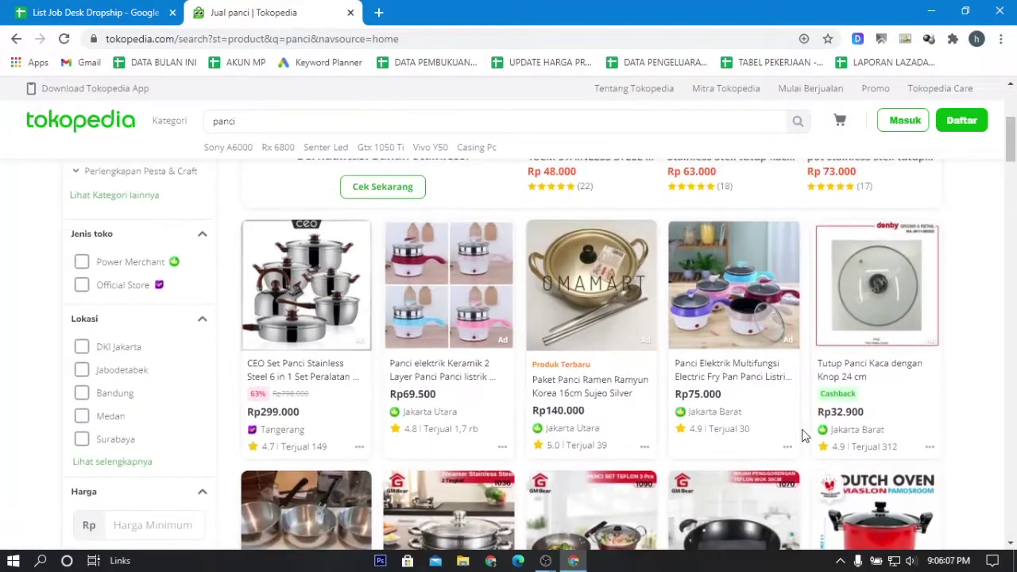
pyautogui.click(127, 11)
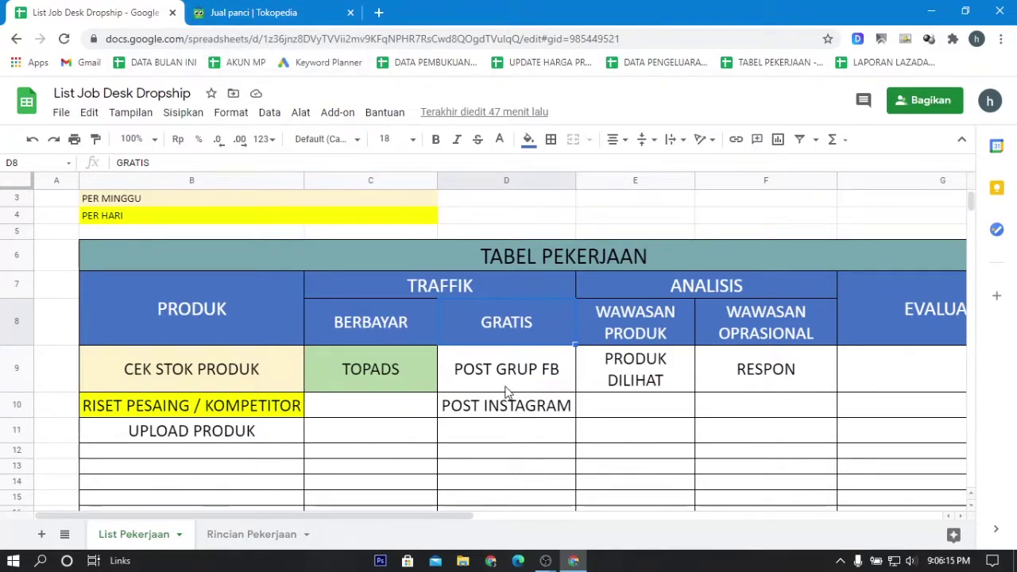
# - Review the POST GRUP FB task under GRATIS and the TOPADS task under the BERBAYAR heading
pyautogui.press('Up')
pyautogui.press('Down')
pyautogui.click(506, 390)
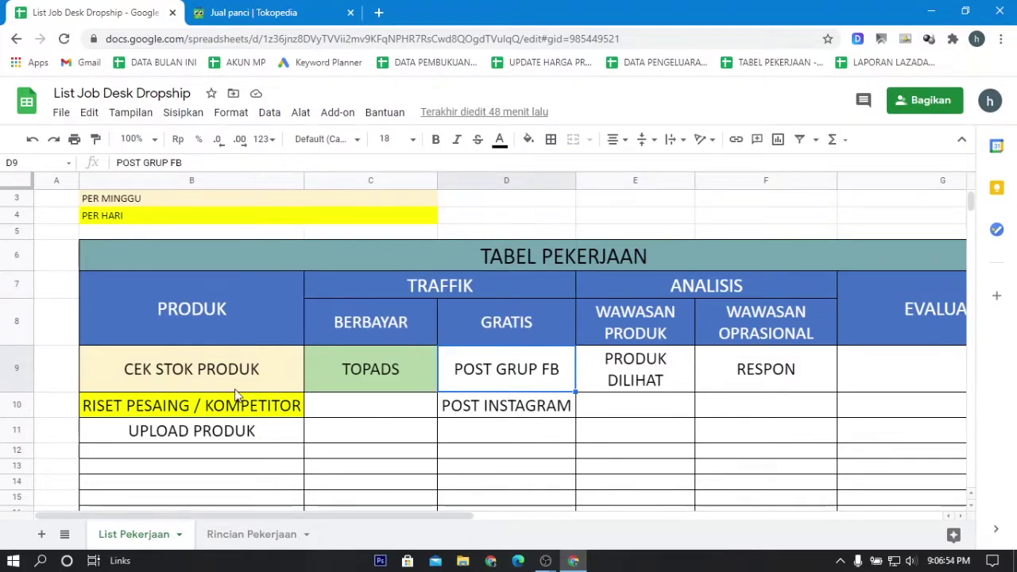
pyautogui.click(395, 363)
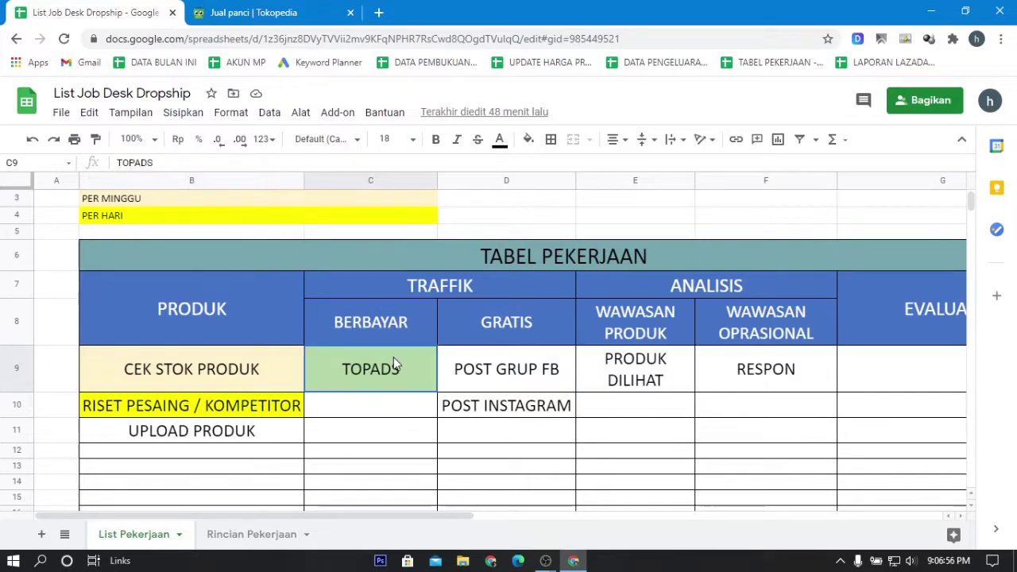
pyautogui.click(405, 322)
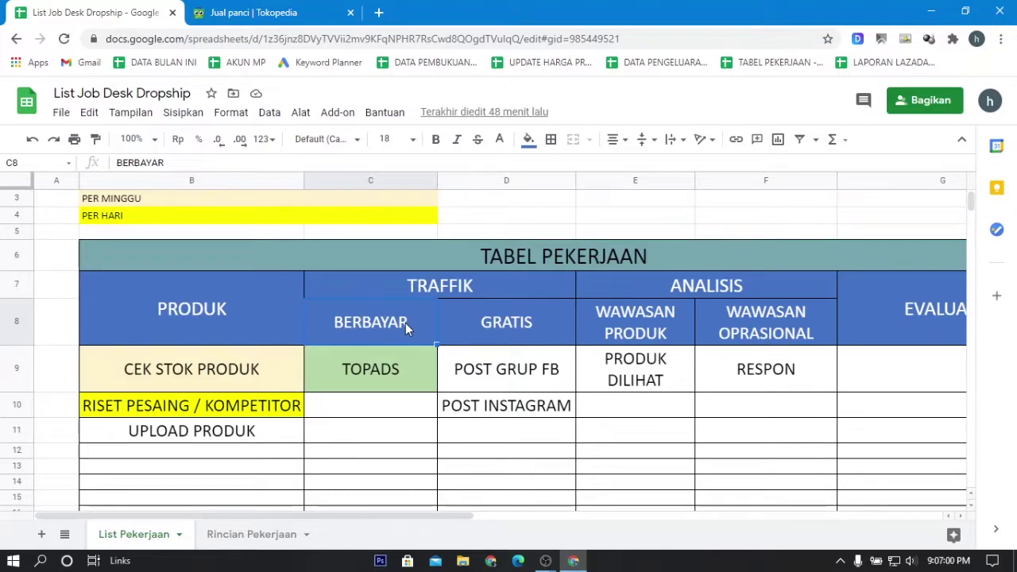
pyautogui.click(423, 359)
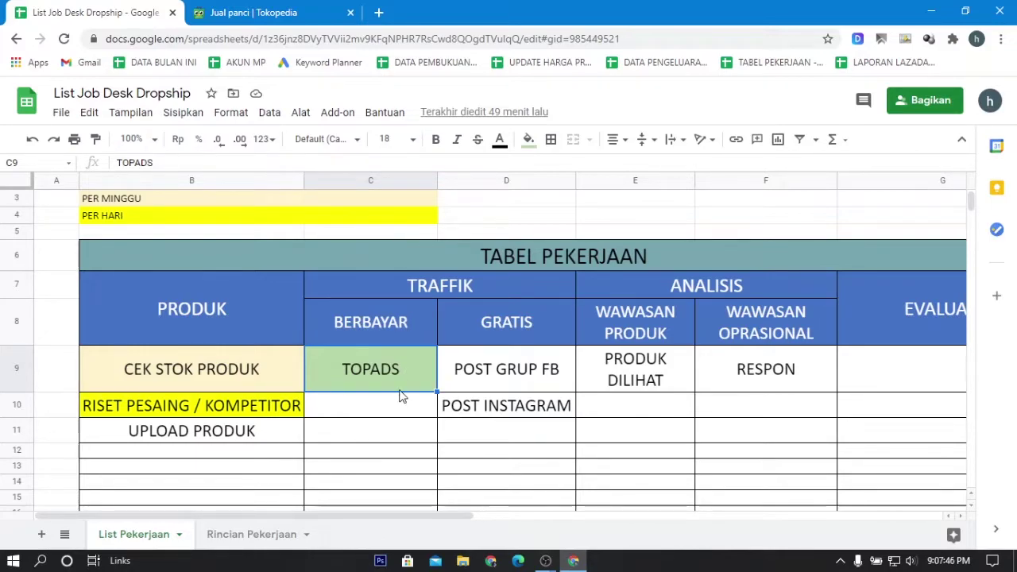
pyautogui.click(403, 415)
pyautogui.press('Up')
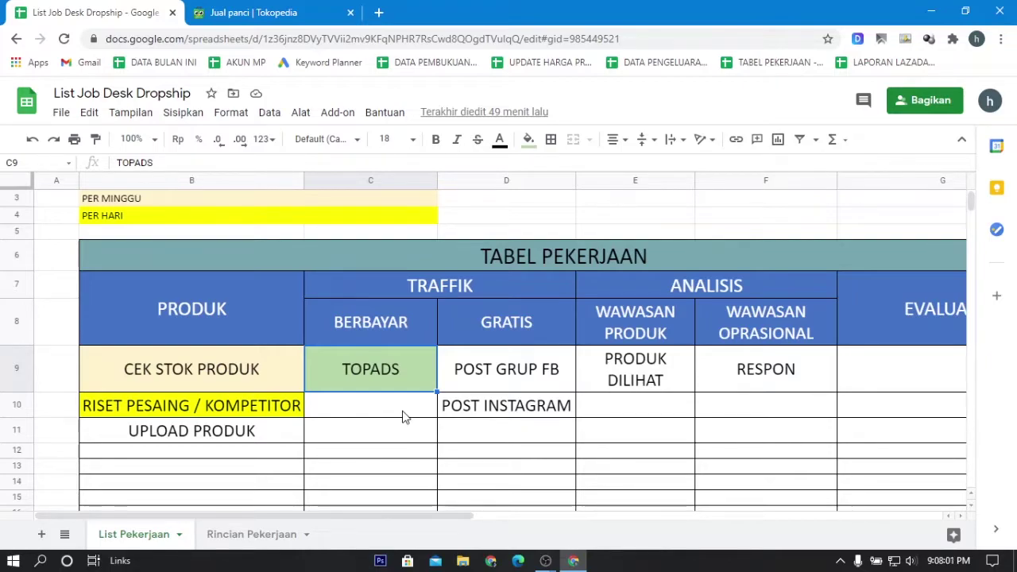
# - Go through the free traffic tasks under GRATIS, from POST GRUP FB to POST INSTAGRAM
pyautogui.press('Up')
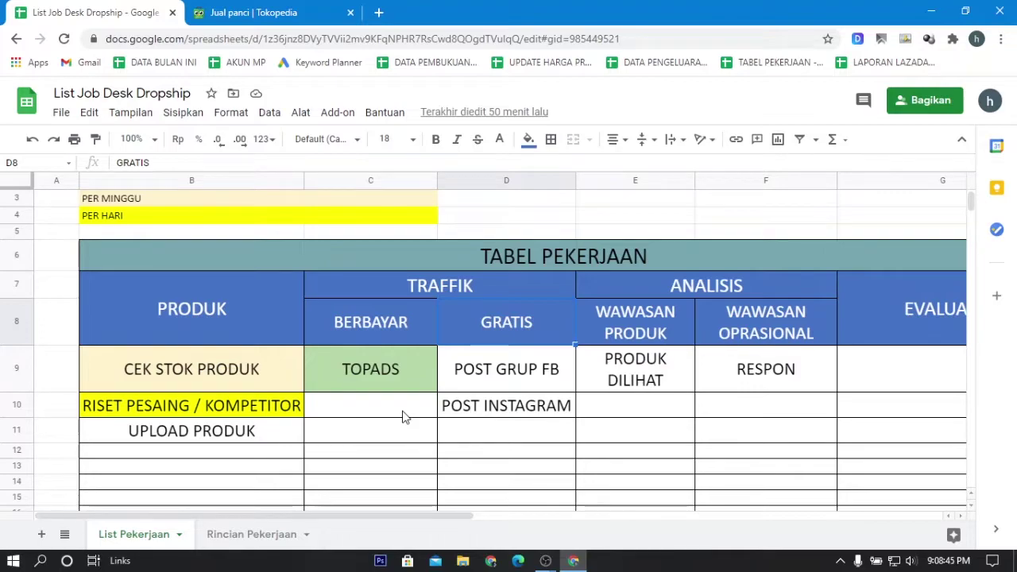
pyautogui.press('Down')
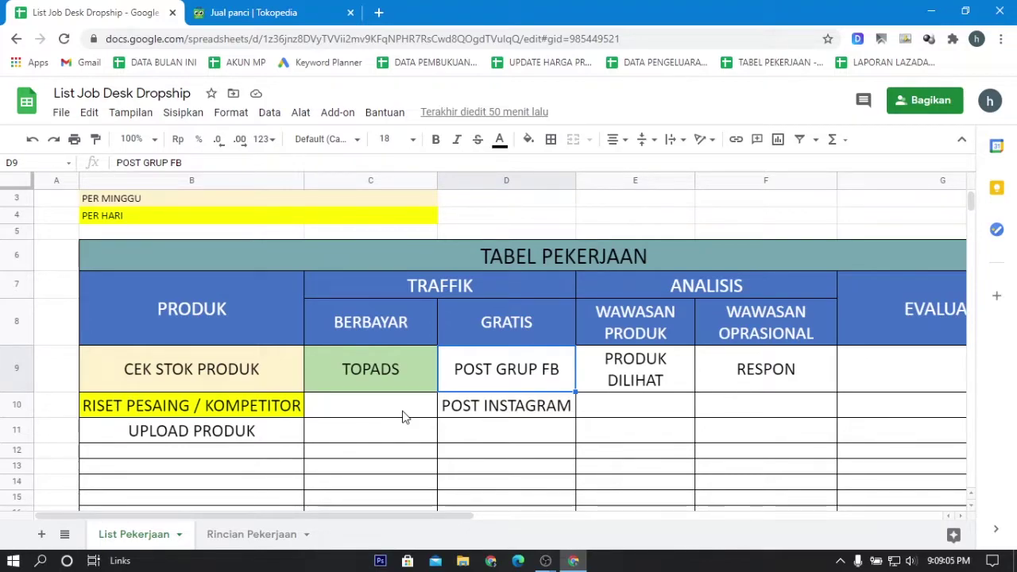
pyautogui.press('Right')
pyautogui.press('Up')
pyautogui.press('Left')
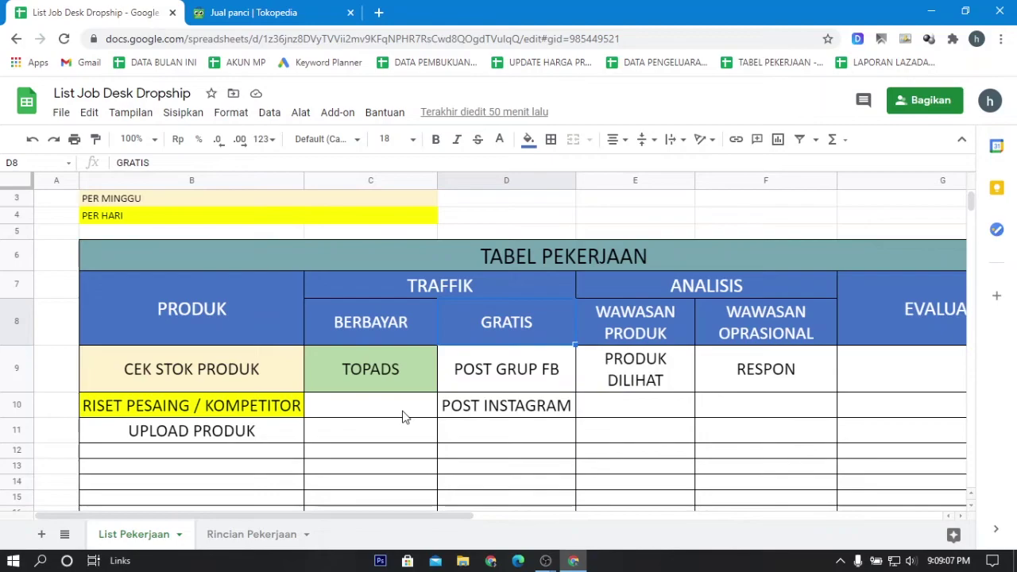
pyautogui.press('Down')
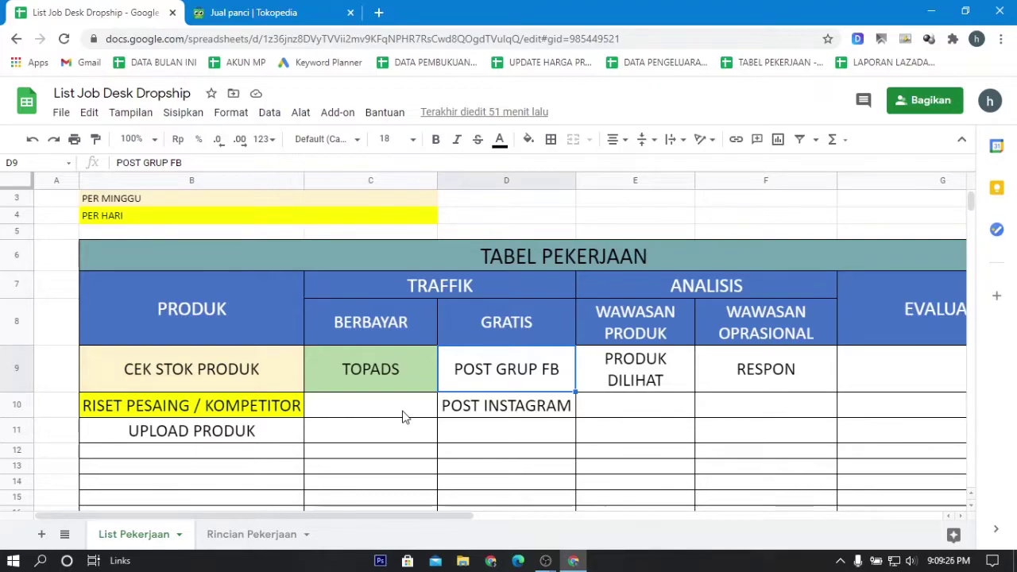
pyautogui.press('Down')
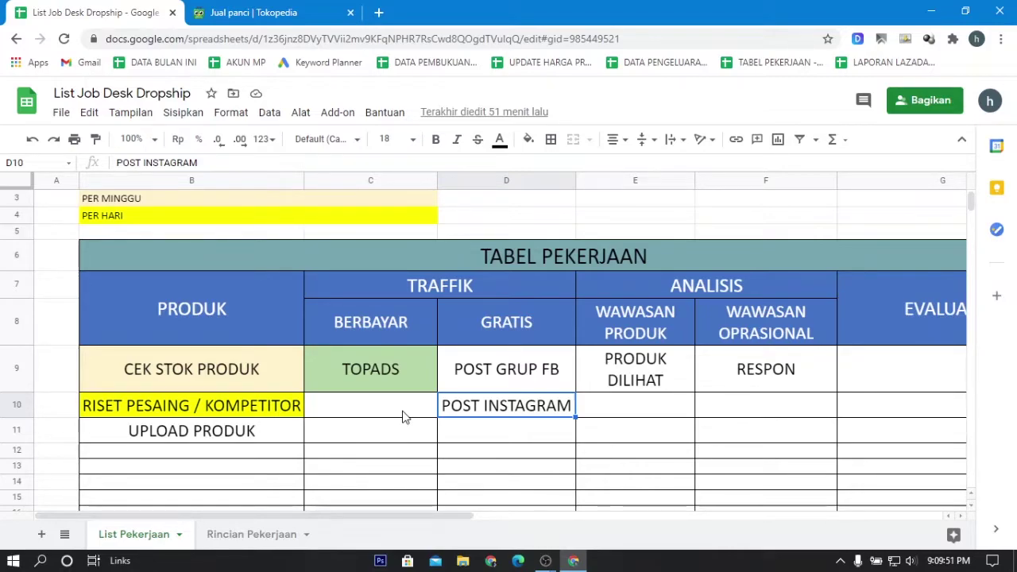
# - Glance at the Tokopedia results again, then revisit the TRAFFIK heading and its GRATIS subheading in the spreadsheet
pyautogui.click(266, 10)
pyautogui.click(71, 8)
pyautogui.press('Up')
pyautogui.press('Up')
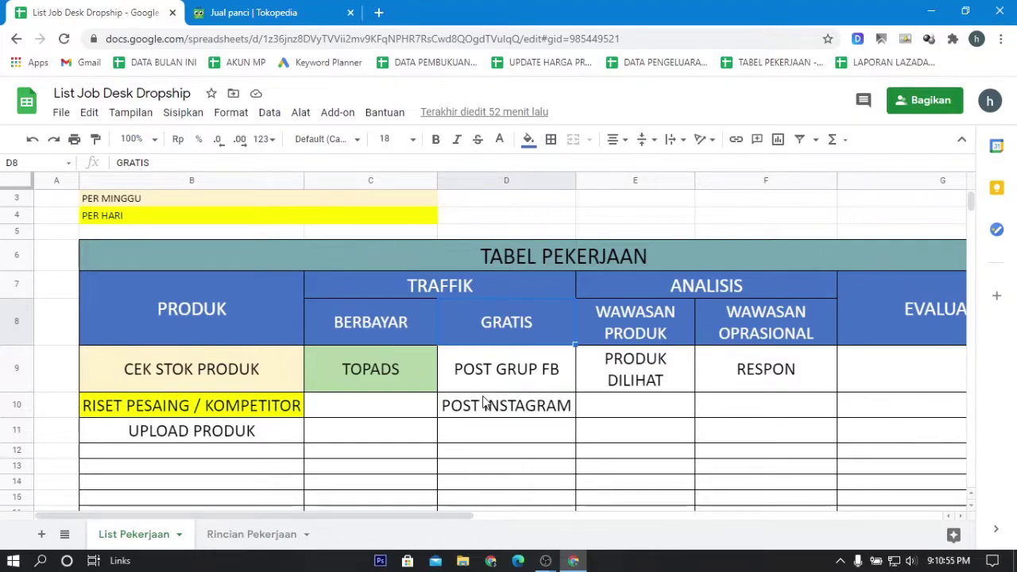
pyautogui.press('Up')
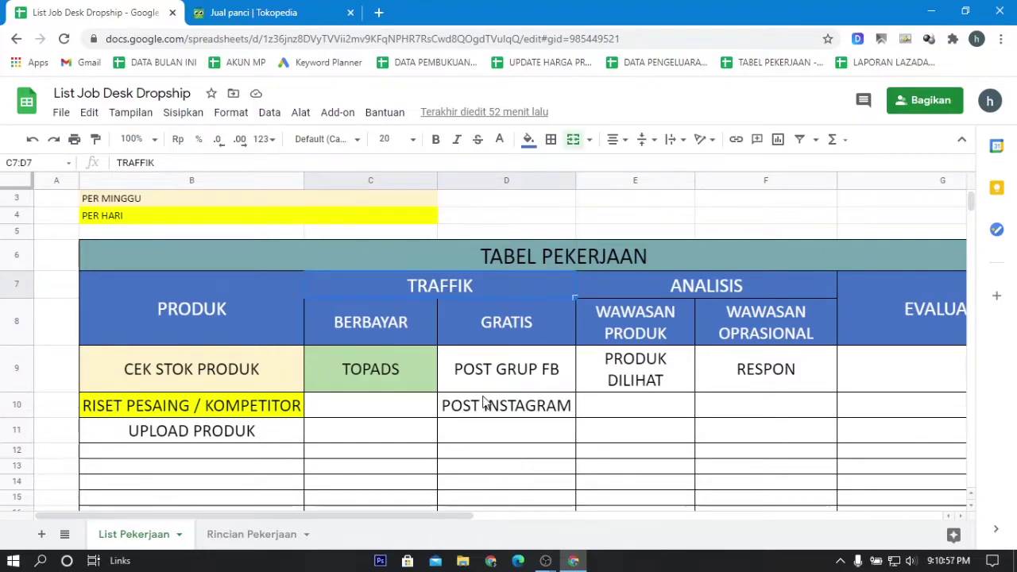
pyautogui.press('Down')
pyautogui.press('Down')
pyautogui.press('Up')
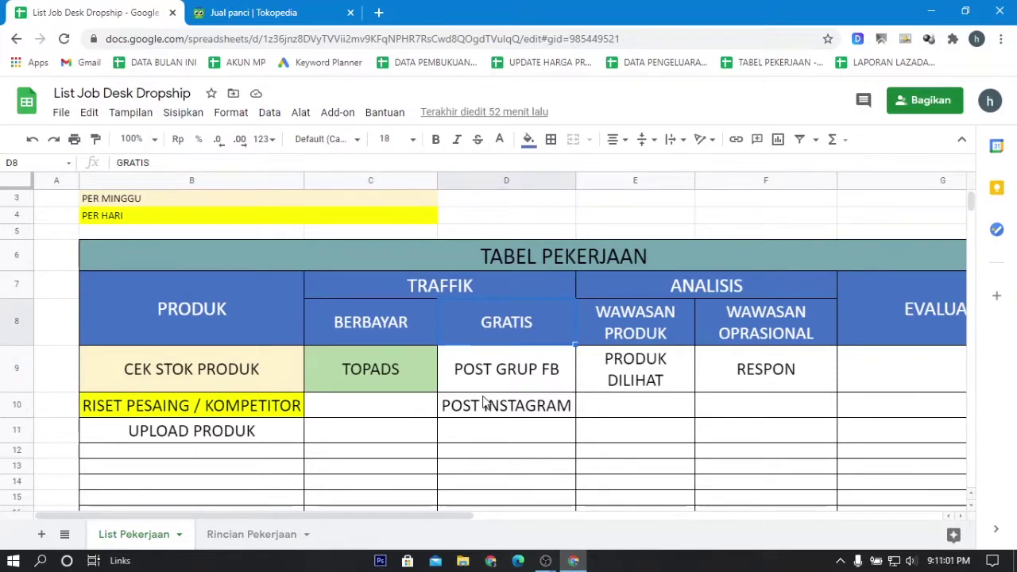
# - Compare the BERBAYAR and GRATIS columns with the ANALISIS heading, selecting GRATIS with its two tasks and BERBAYAR with TOPADS
pyautogui.press('Left')
pyautogui.press('Right')
pyautogui.press('Left')
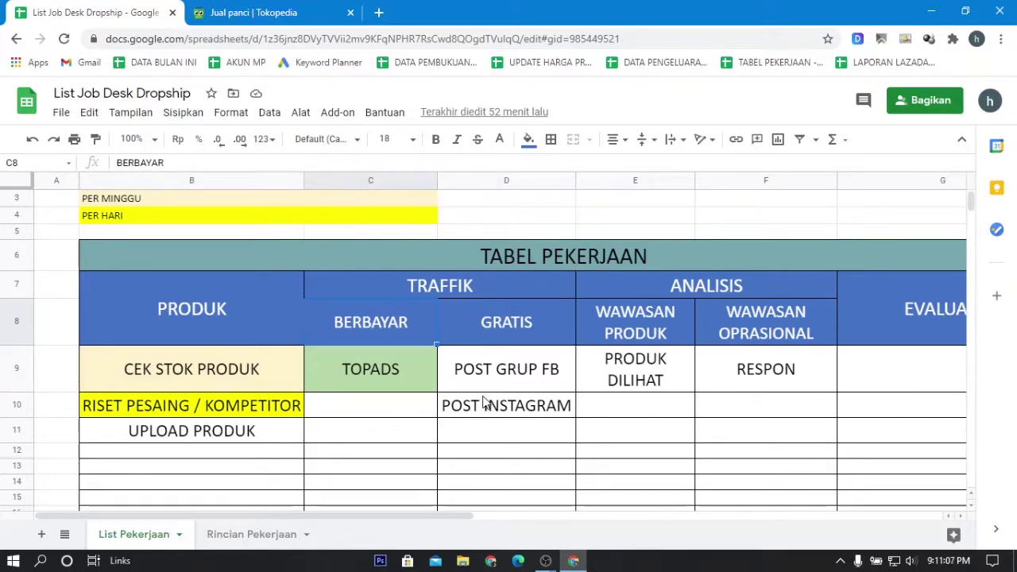
pyautogui.press('Right')
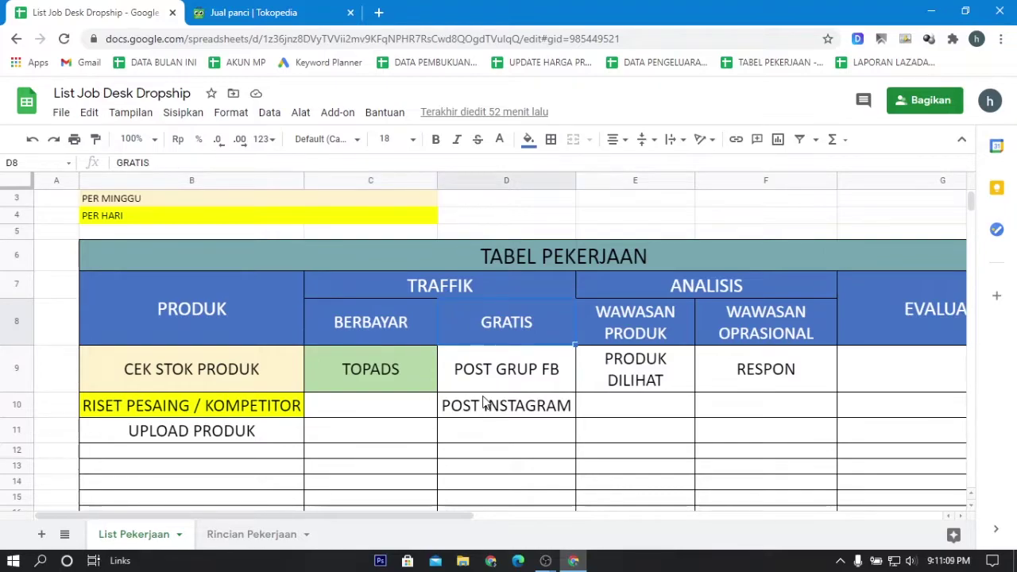
pyautogui.press('Right')
pyautogui.press('Up')
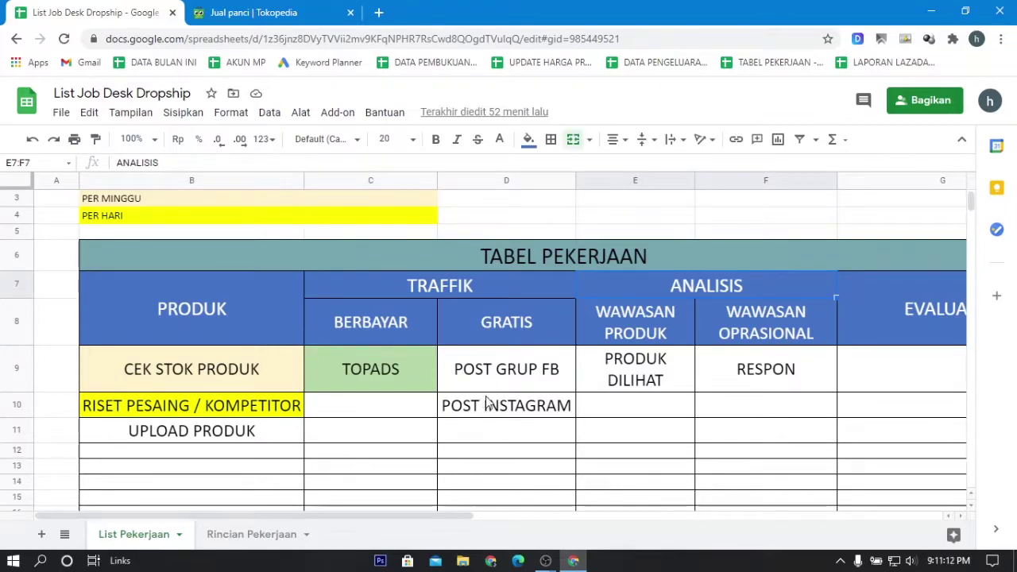
pyautogui.moveTo(507, 338); pyautogui.dragTo(507, 395)
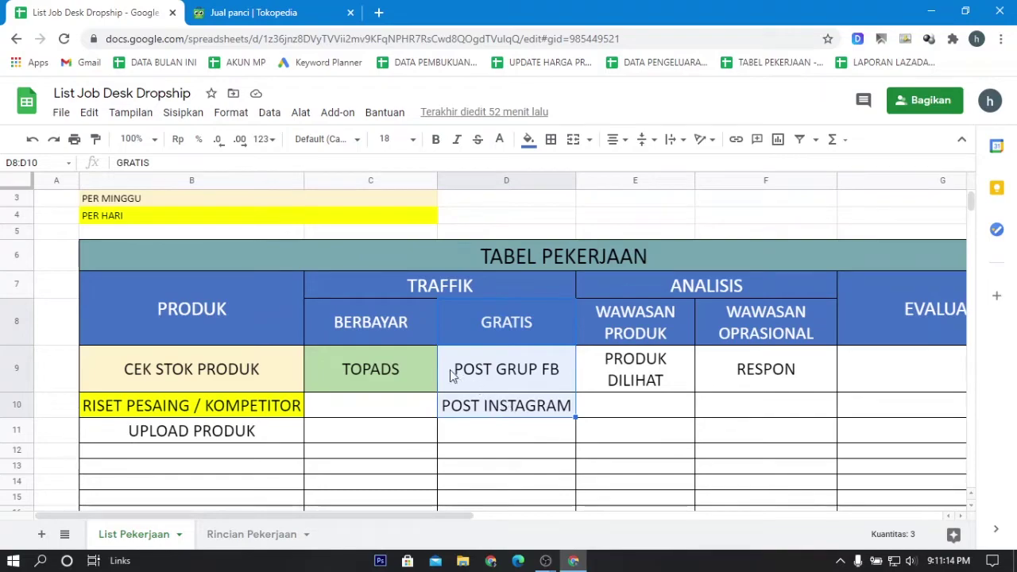
pyautogui.moveTo(388, 324); pyautogui.dragTo(389, 387)
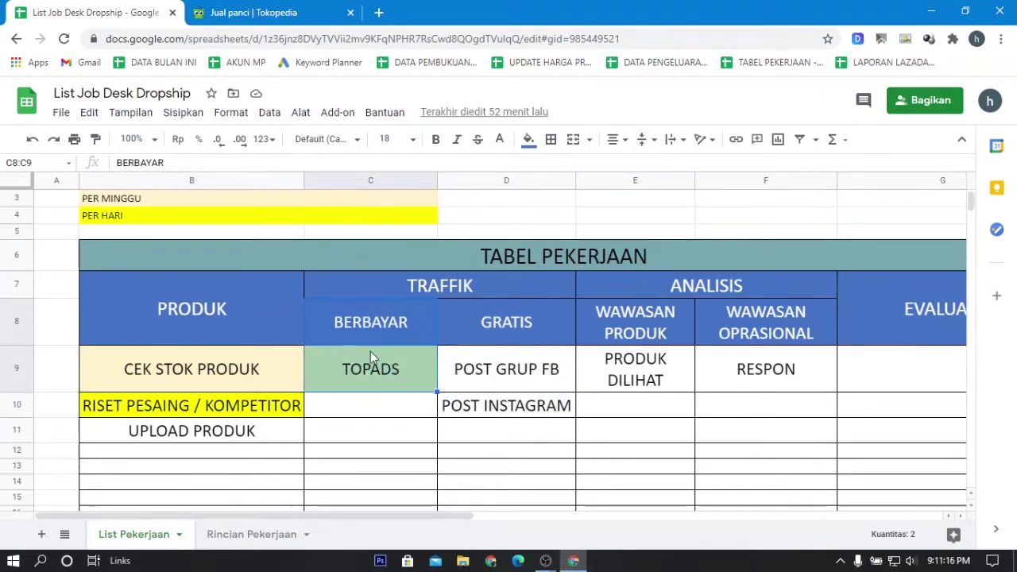
# - Review the UPLOAD PRODUK task and the ANALISIS heading with its WAWASAN PRODUK and WAWASAN OPRASIONAL subheadings
pyautogui.click(235, 433)
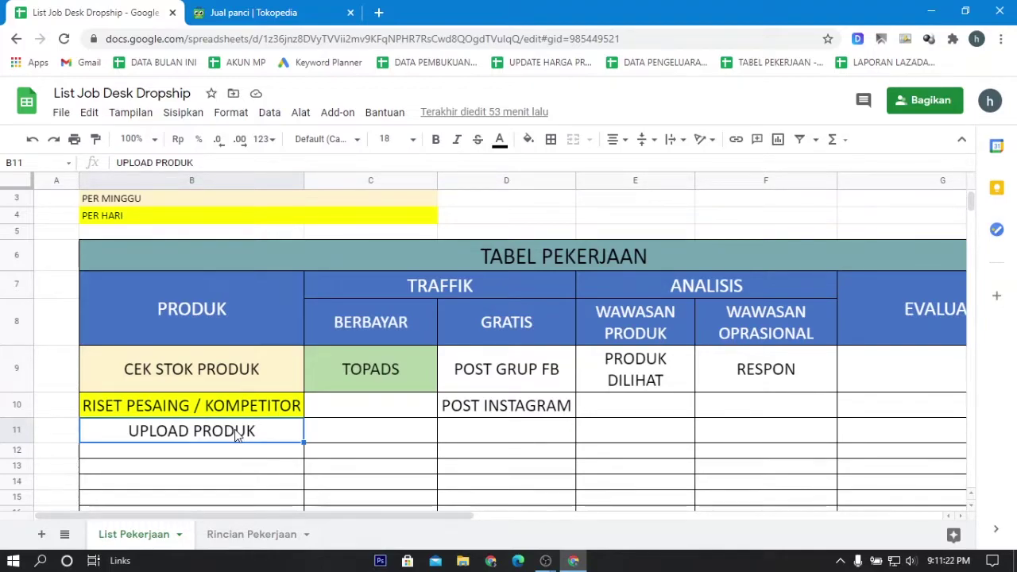
pyautogui.click(684, 289)
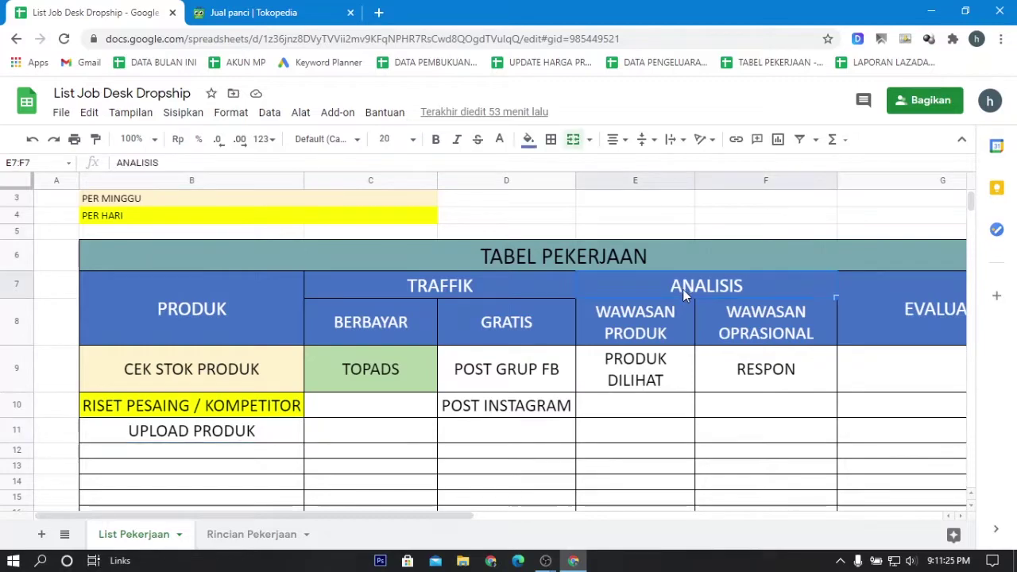
pyautogui.click(658, 333)
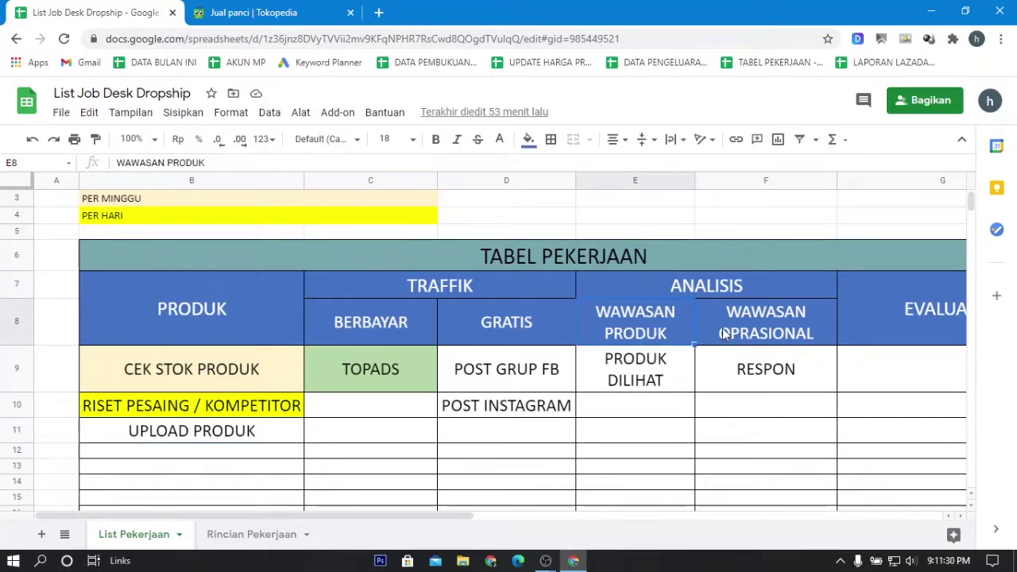
pyautogui.click(724, 334)
pyautogui.click(673, 326)
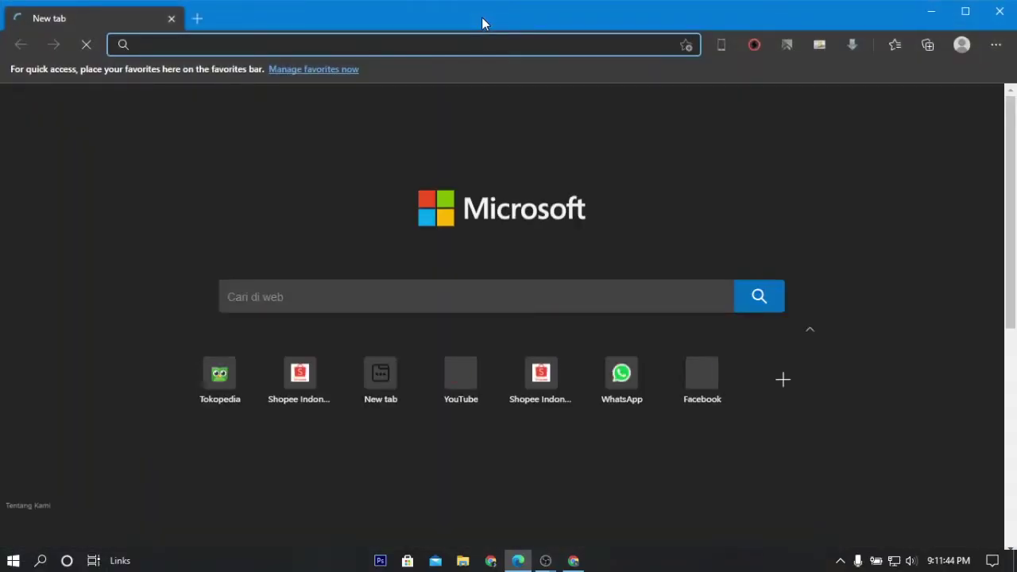
# - Switch to Microsoft Edge and open the Tokopedia home page with the shop account through the browser extension
pyautogui.write('t')
pyautogui.press('BackSpace')
pyautogui.press('BackSpace')
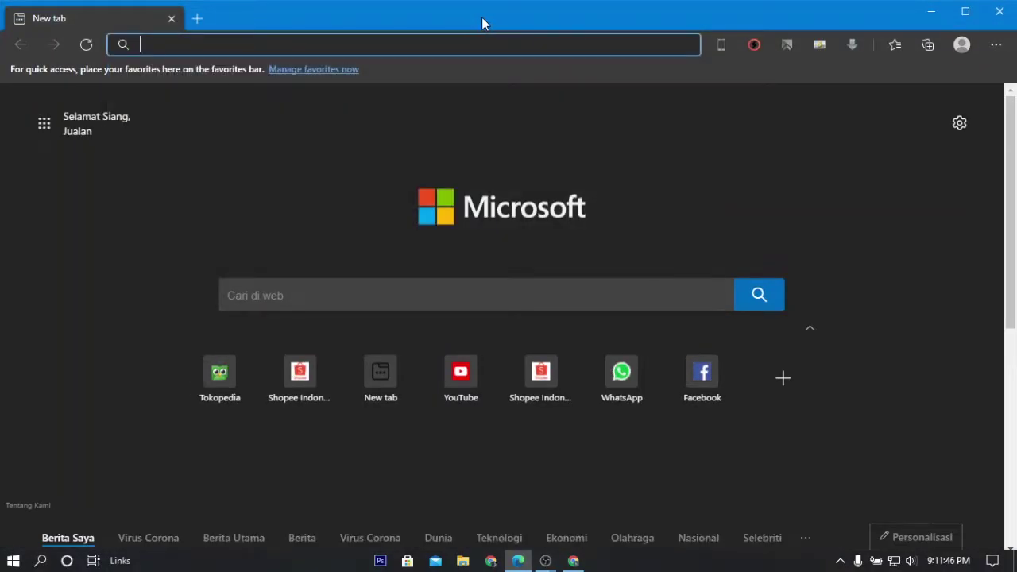
pyautogui.click(788, 46)
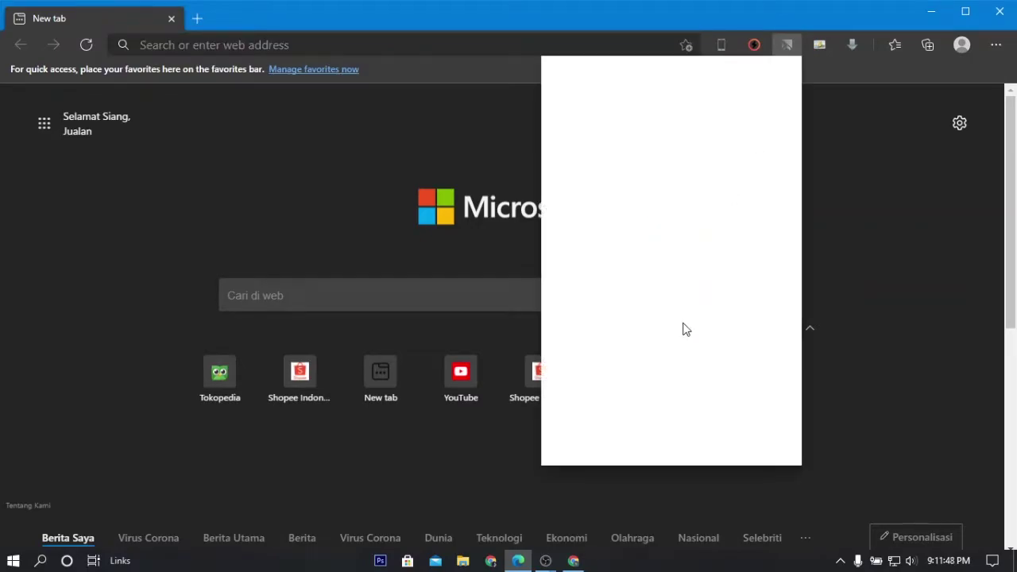
pyautogui.click(639, 421)
pyautogui.click(644, 295)
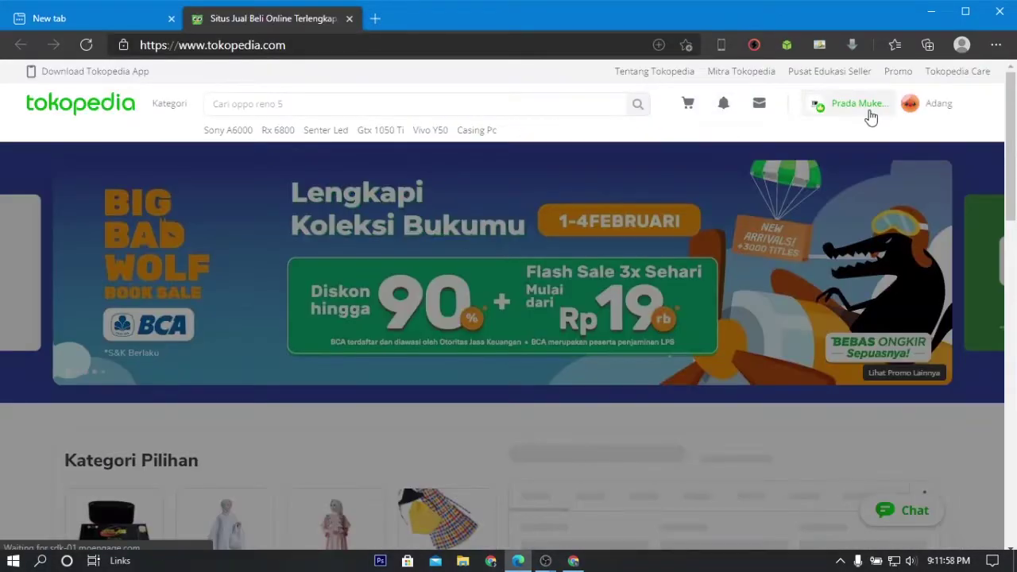
# - Open Tokopedia Seller from the shop account and close the Tokopedia home page
pyautogui.moveTo(870, 107)
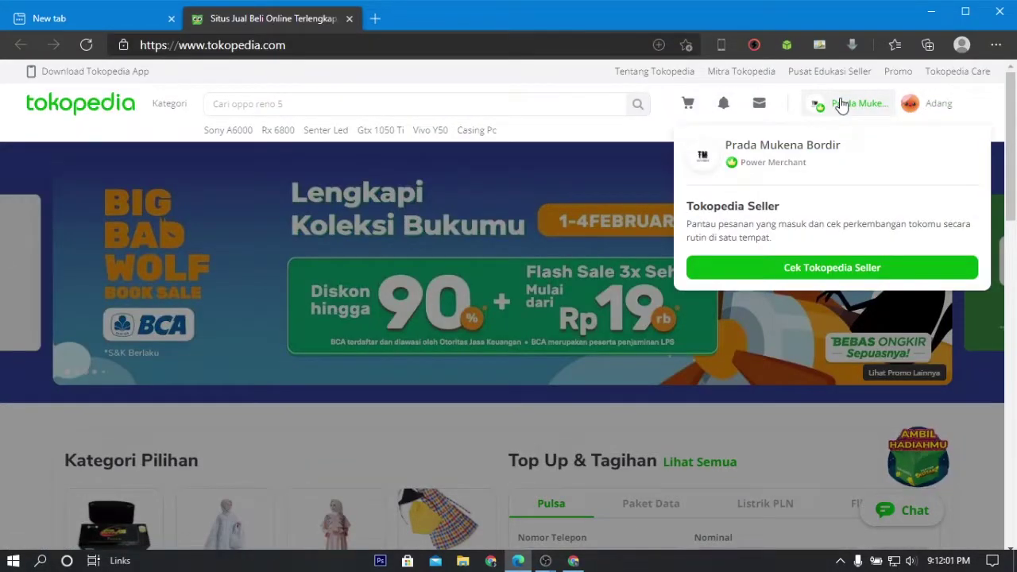
pyautogui.click(843, 268)
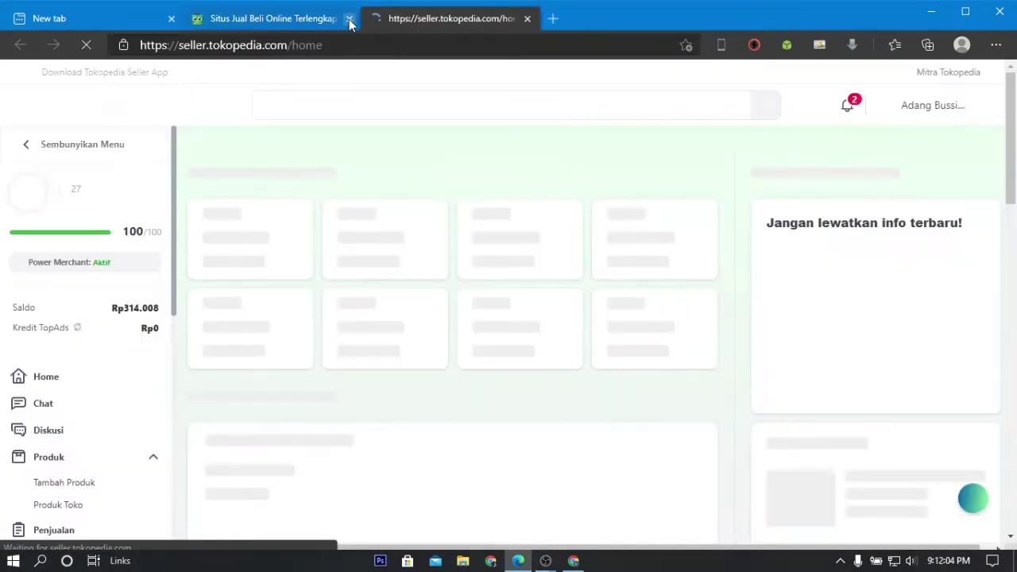
pyautogui.click(349, 18)
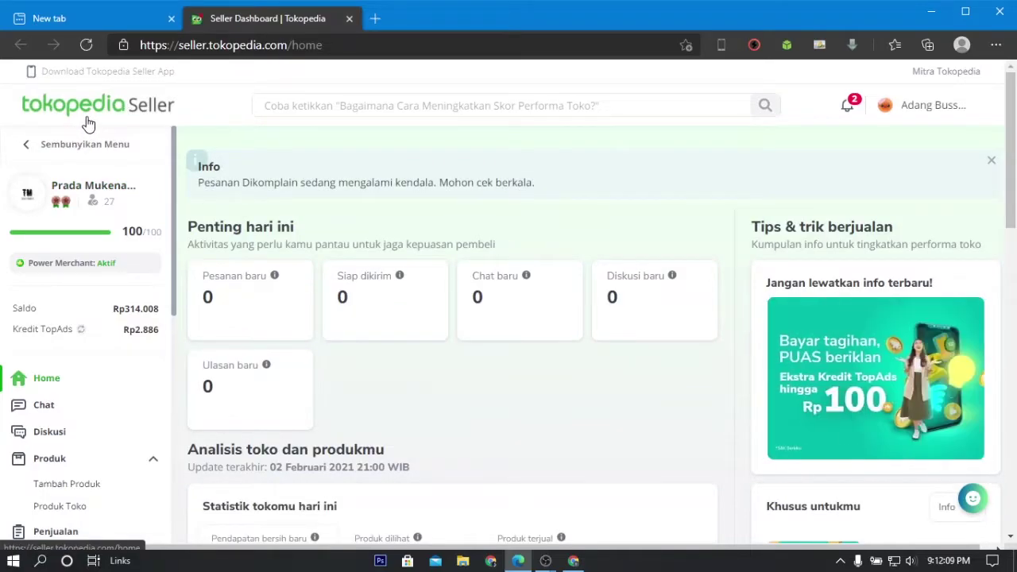
# - Open the Wawasan Produk statistics and compare the product performance list with the spreadsheet's PRODUK DILIHAT task
pyautogui.scroll(-3, 89, 127)
pyautogui.scroll(-5, 36, 323)
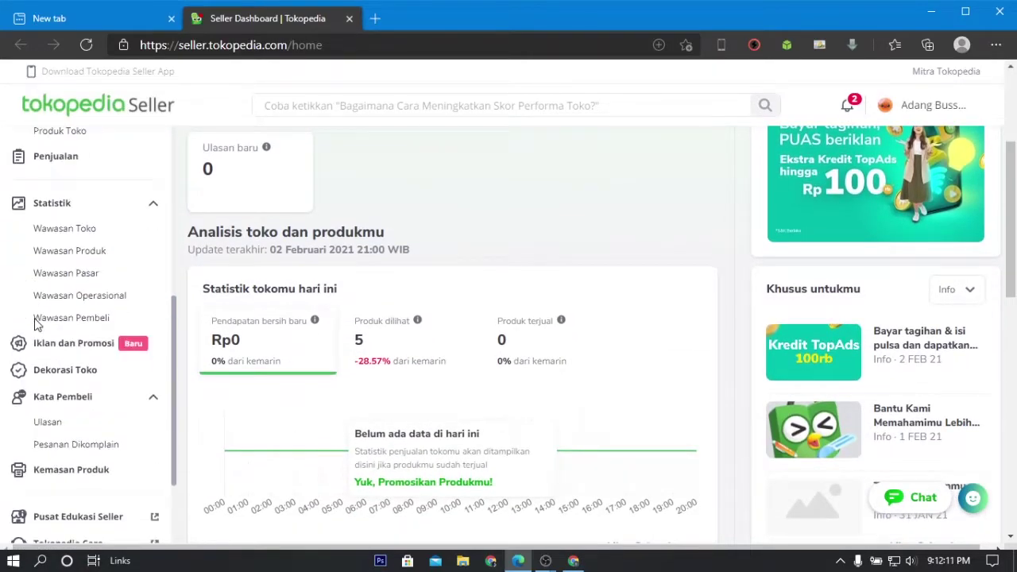
pyautogui.click(79, 253)
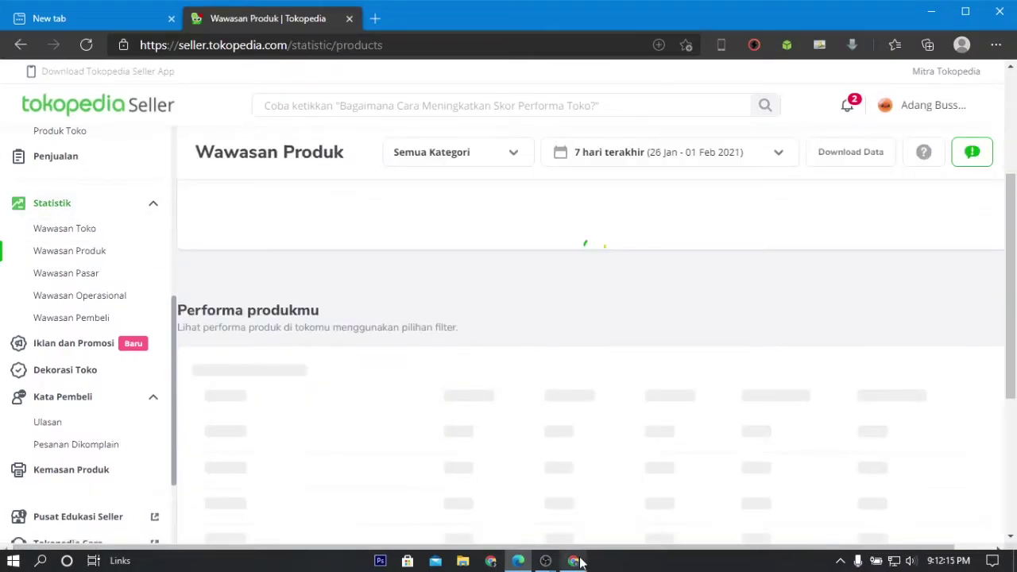
pyautogui.hotkey('alt', 'Tab')
pyautogui.click(518, 561)
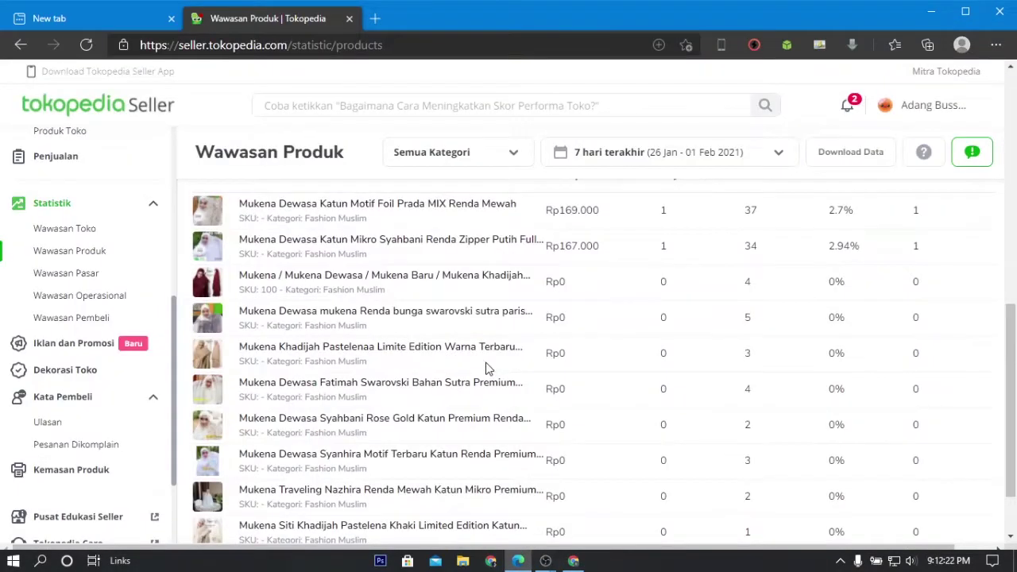
pyautogui.scroll(2, 488, 367)
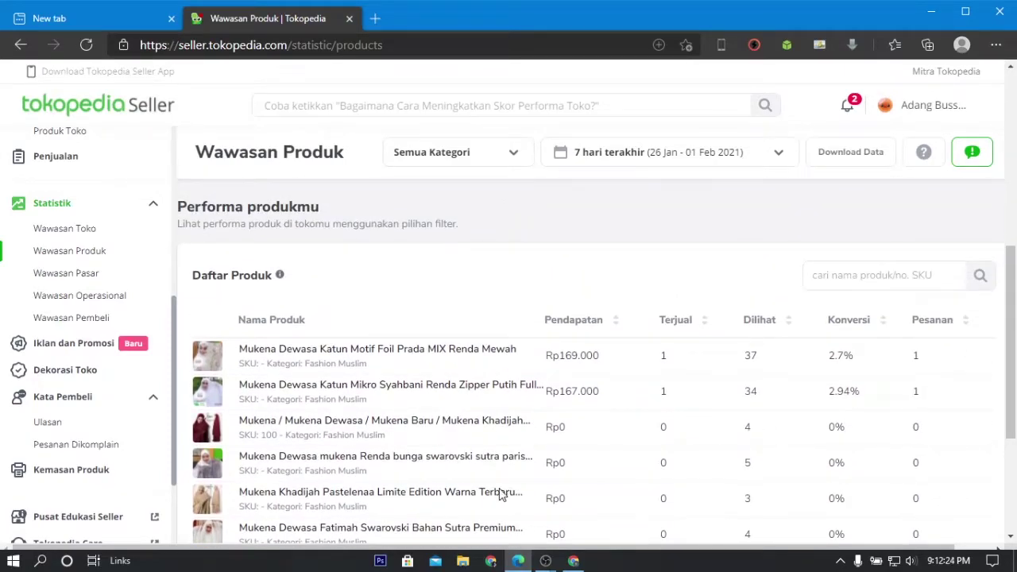
# - Revisit the UPLOAD PRODUK and POST GRUP FB tasks in the spreadsheet, then return to the Wawasan Produk page
pyautogui.click(573, 561)
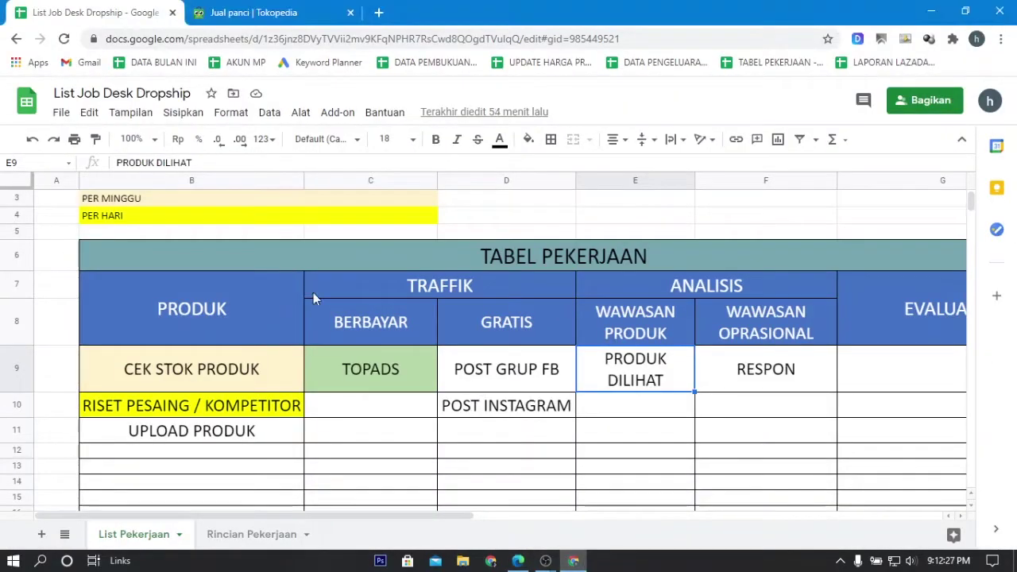
pyautogui.click(204, 429)
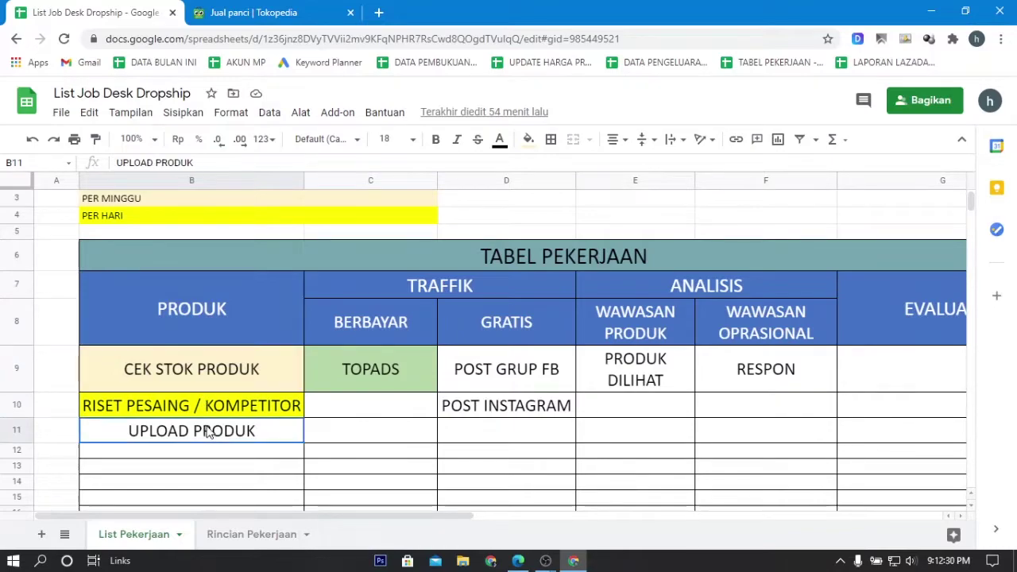
pyautogui.click(472, 378)
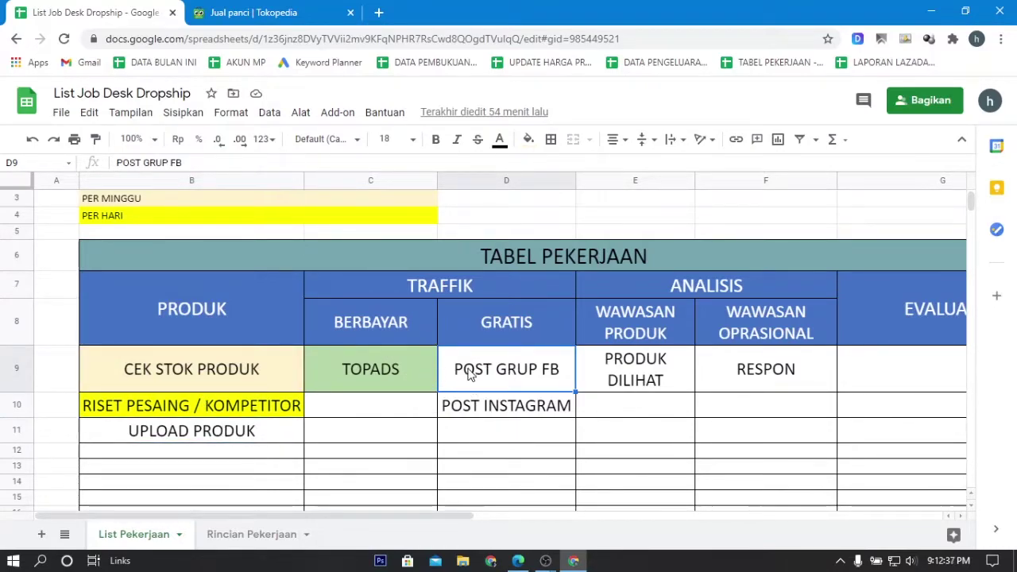
pyautogui.moveTo(508, 566)
pyautogui.click(509, 530)
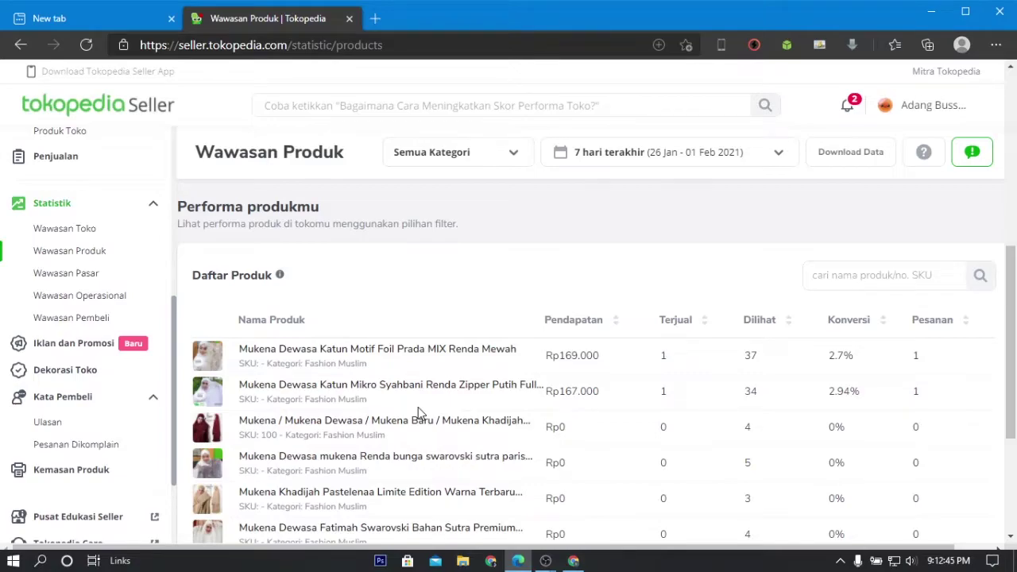
# - Examine the Wawasan Produk summary figures and chart for the last 7 days together with the product list
pyautogui.scroll(-2, 418, 407)
pyautogui.scroll(2, 418, 407)
pyautogui.scroll(-1, 726, 390)
pyautogui.scroll(6, 321, 277)
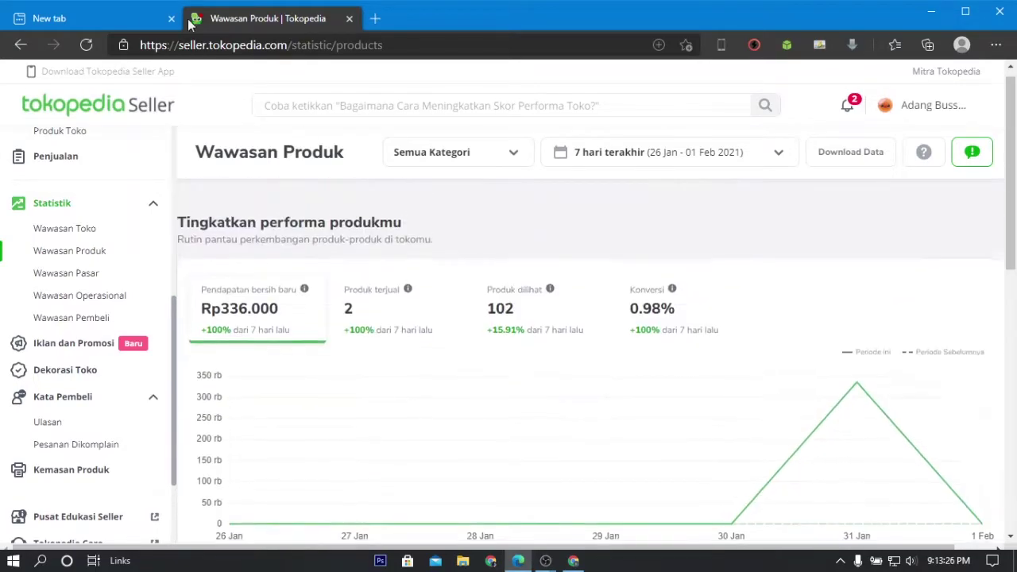
pyautogui.scroll(-2, 431, 254)
pyautogui.scroll(-4, 432, 254)
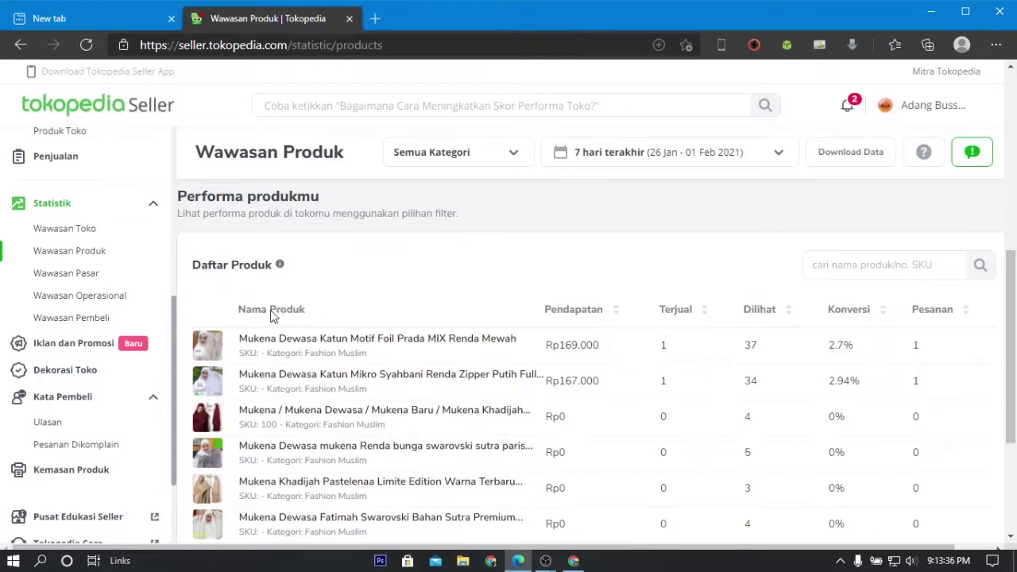
# - Examine the Dilihat and Terjual figures of each mukena product in the Daftar Produk table
pyautogui.scroll(-3, 239, 373)
pyautogui.scroll(3, 496, 490)
pyautogui.scroll(-1, 732, 308)
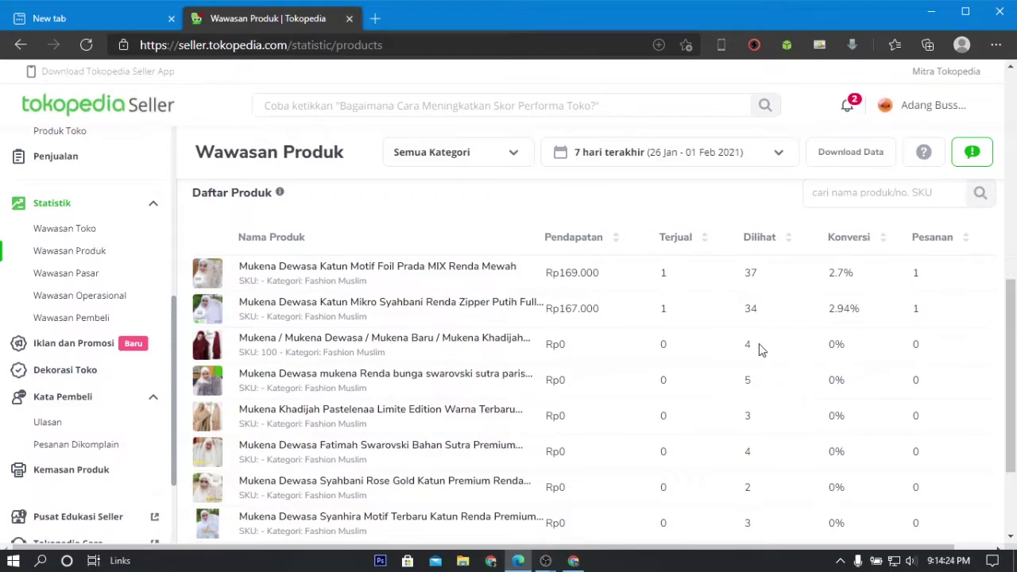
pyautogui.scroll(-2, 729, 378)
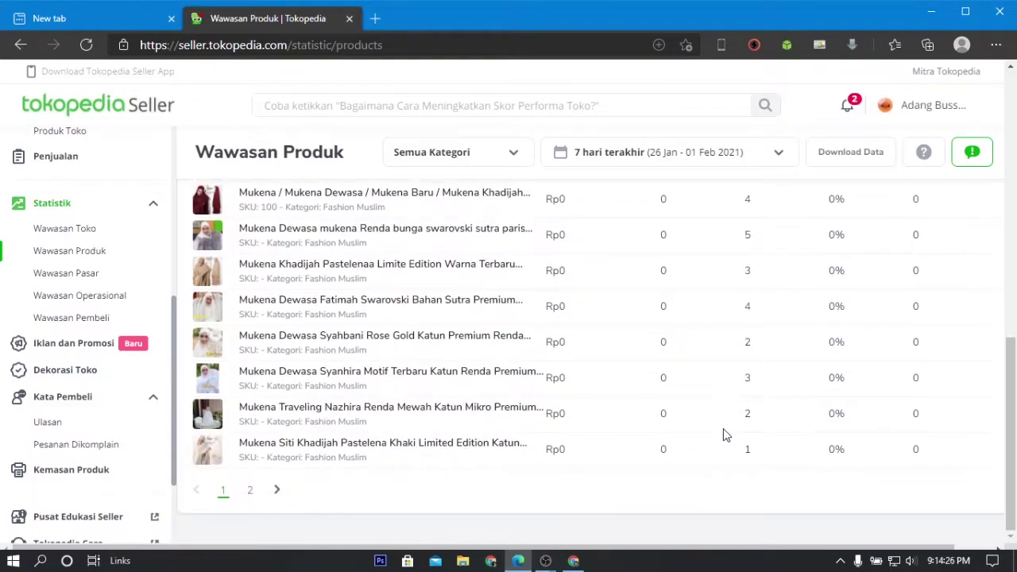
pyautogui.scroll(1, 342, 409)
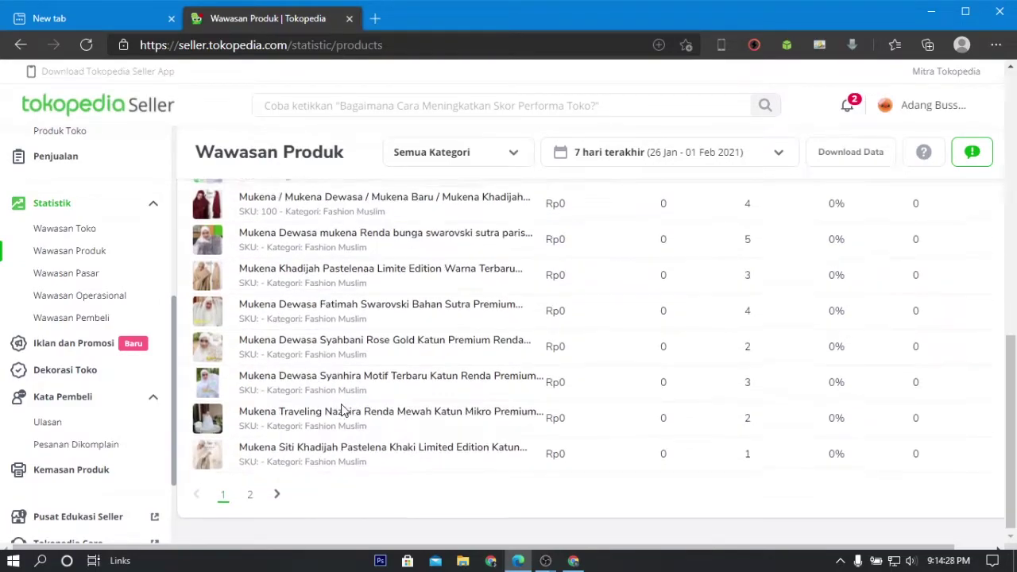
pyautogui.scroll(2, 342, 409)
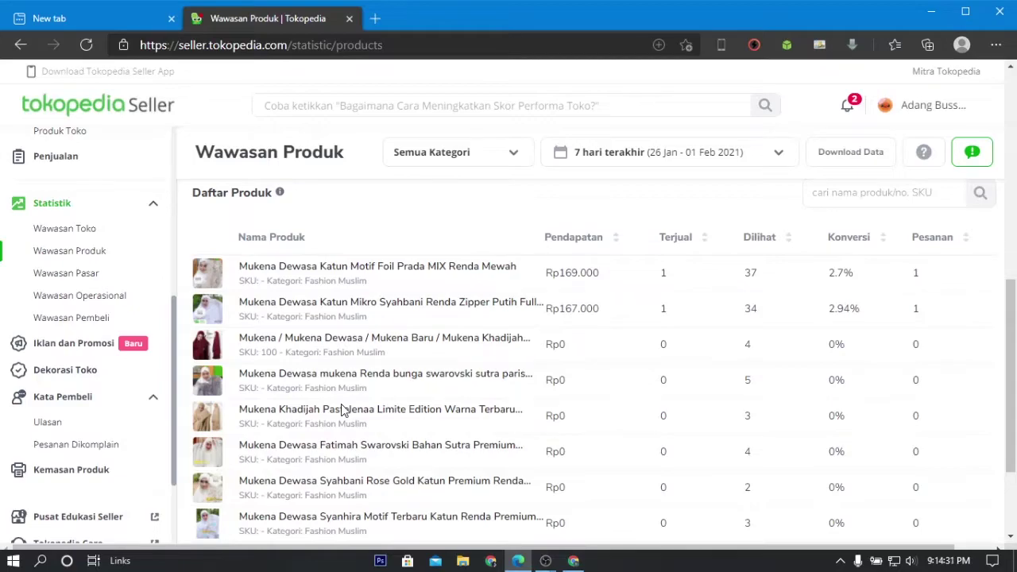
pyautogui.scroll(-2, 720, 402)
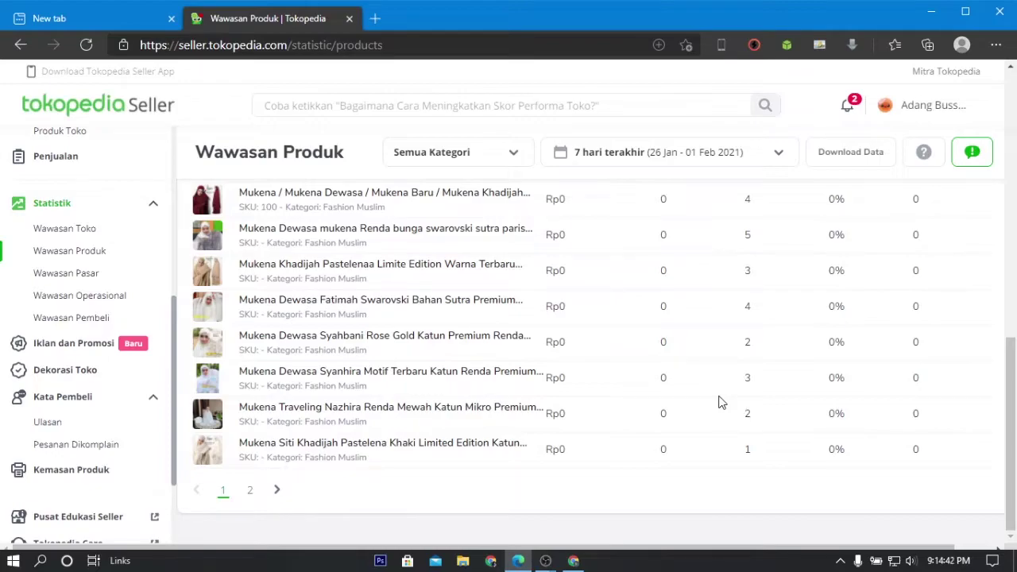
pyautogui.scroll(1, 652, 407)
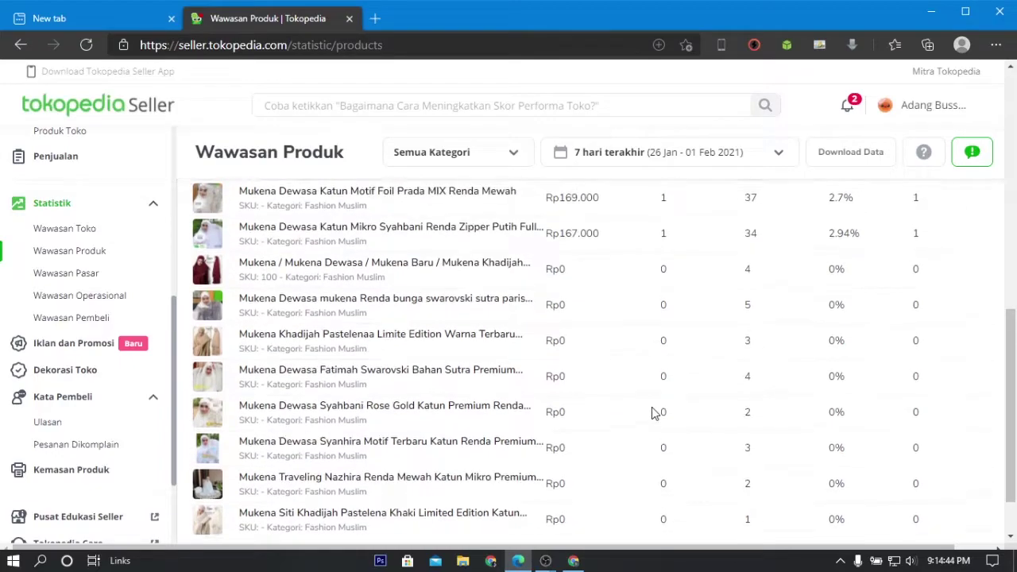
pyautogui.scroll(-1, 262, 430)
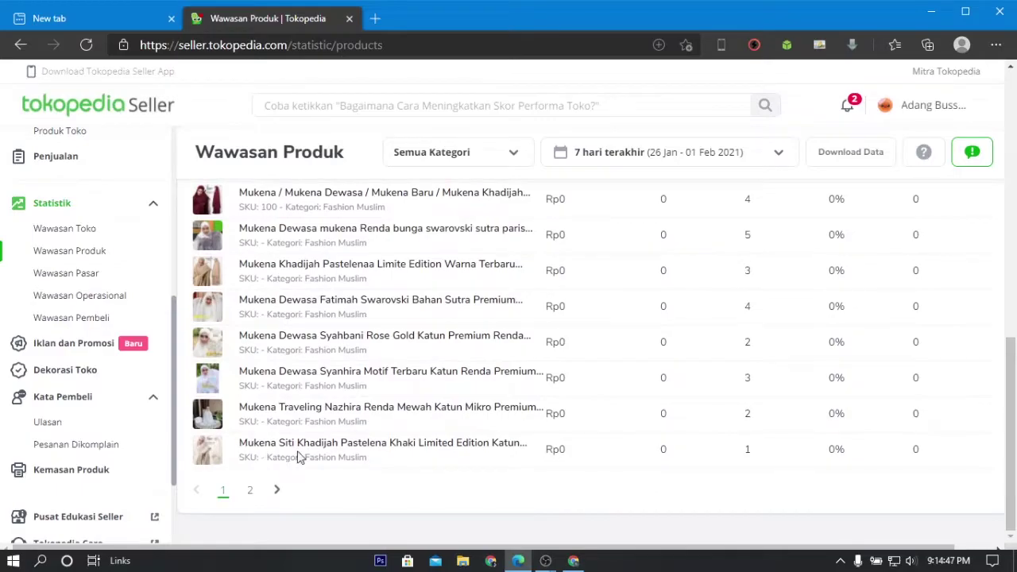
pyautogui.scroll(2, 611, 345)
pyautogui.scroll(3, 343, 286)
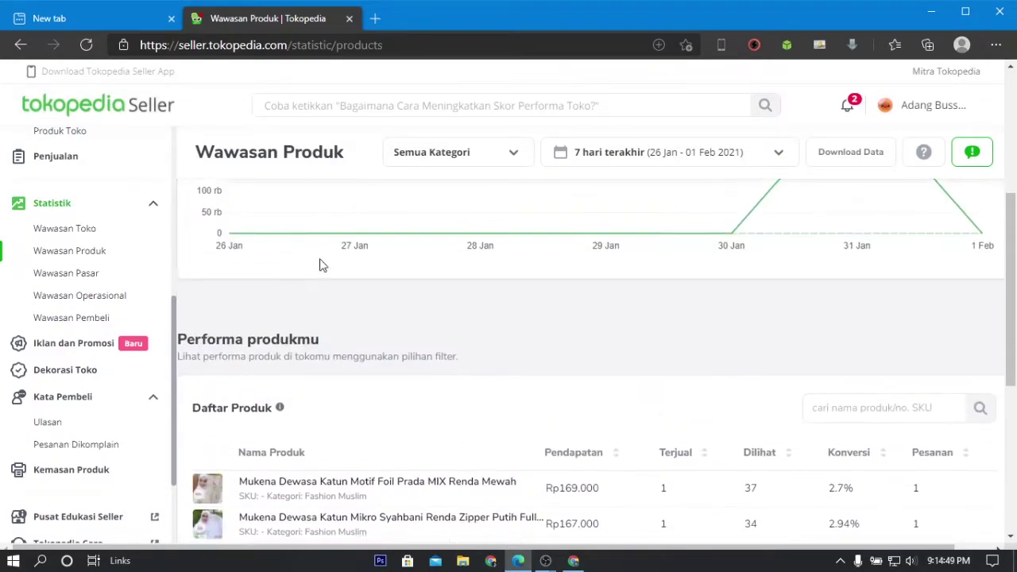
# - Review the WAWASAN OPRASIONAL heading in the spreadsheet and open the Wawasan Operasional statistics in Tokopedia Seller
pyautogui.click(574, 562)
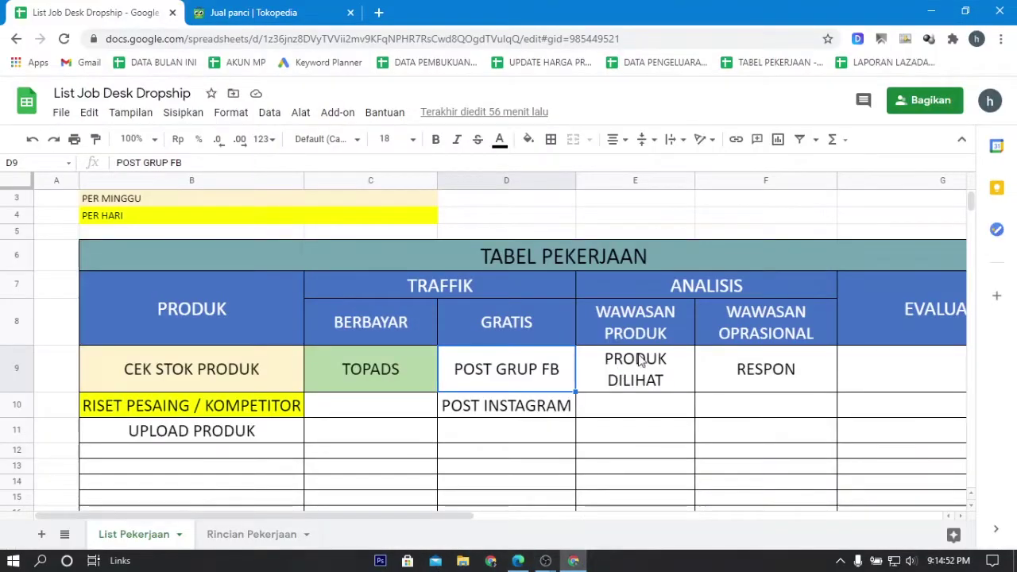
pyautogui.click(759, 326)
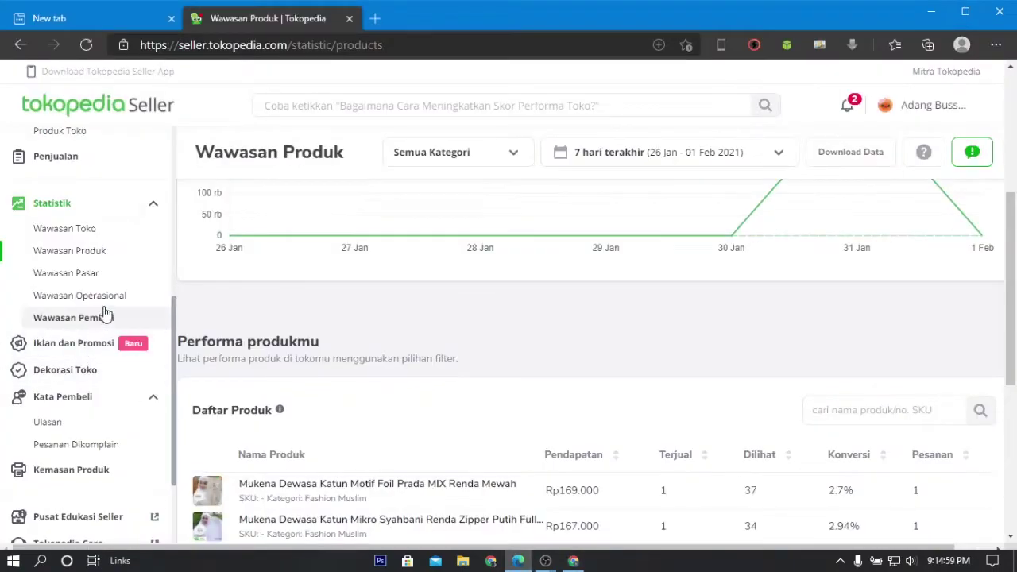
pyautogui.click(75, 294)
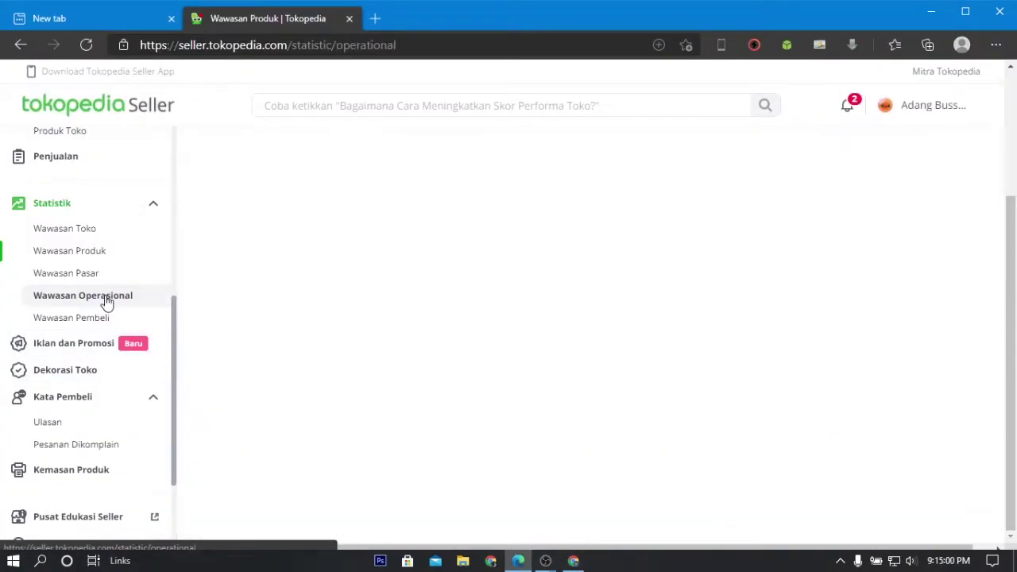
# - Examine the shop's operational statistics, from order cancellations and processing speed to message reply rates
pyautogui.scroll(-4, 532, 303)
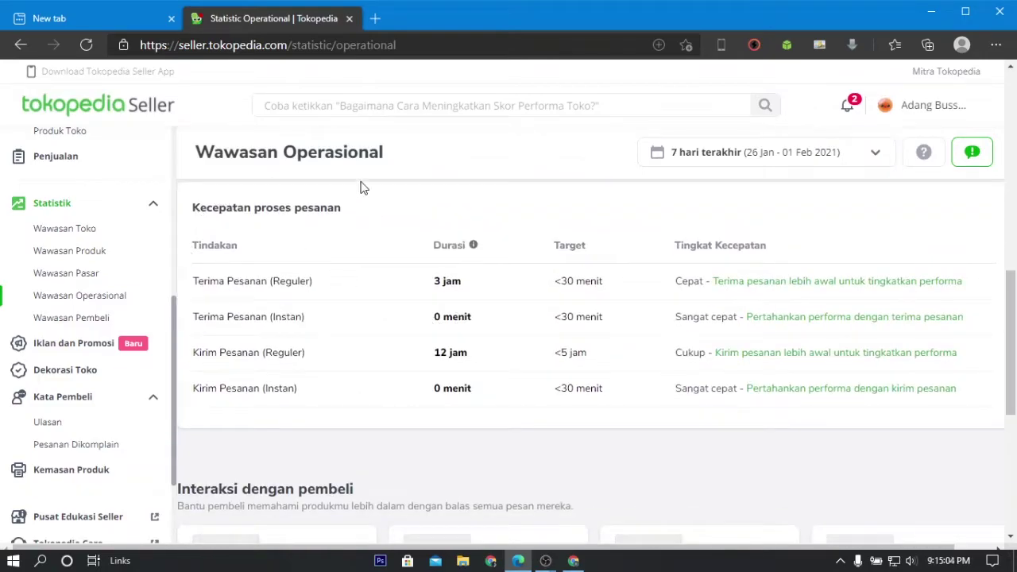
pyautogui.scroll(6, 336, 352)
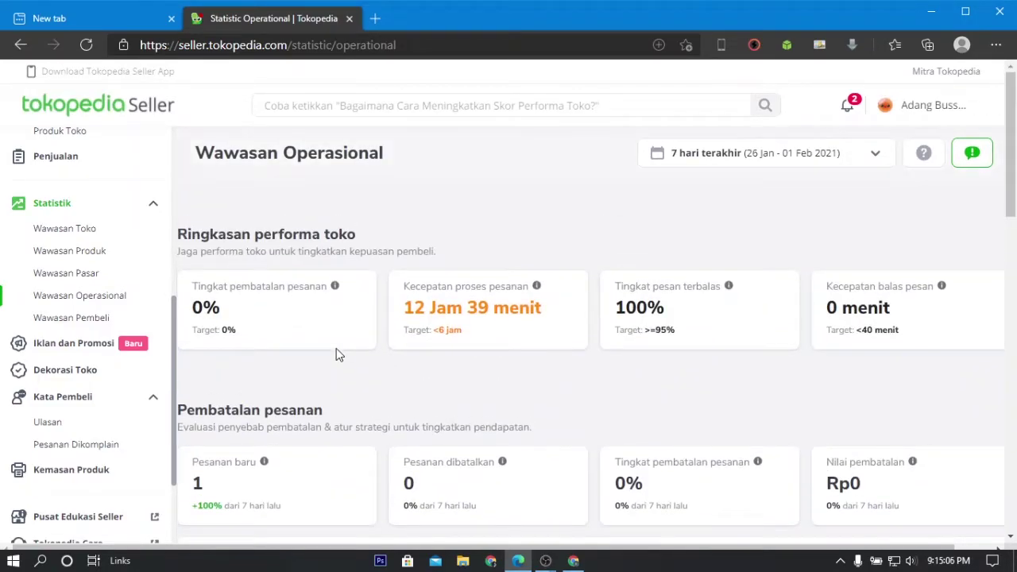
pyautogui.scroll(-10, 336, 355)
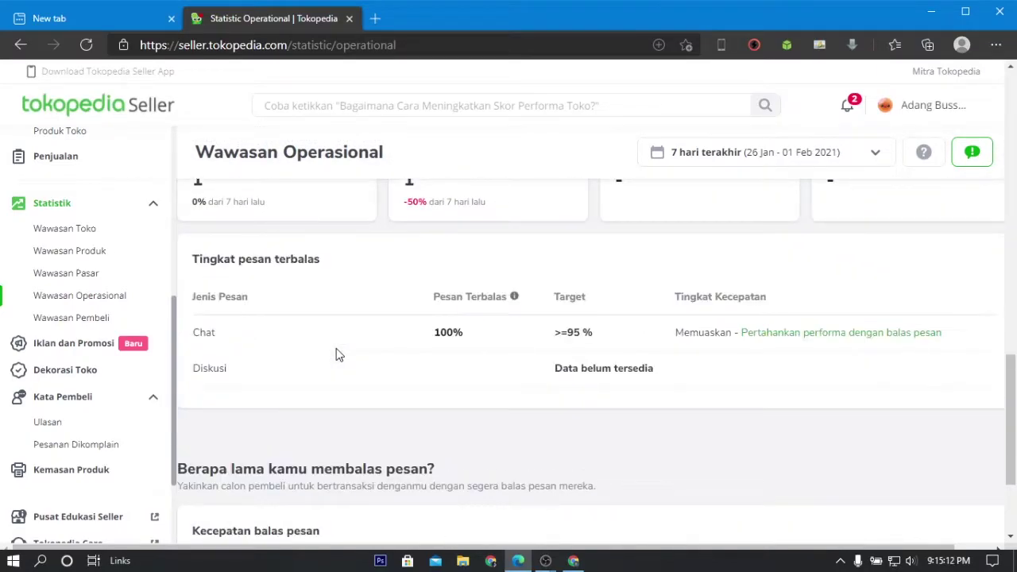
pyautogui.scroll(9, 217, 241)
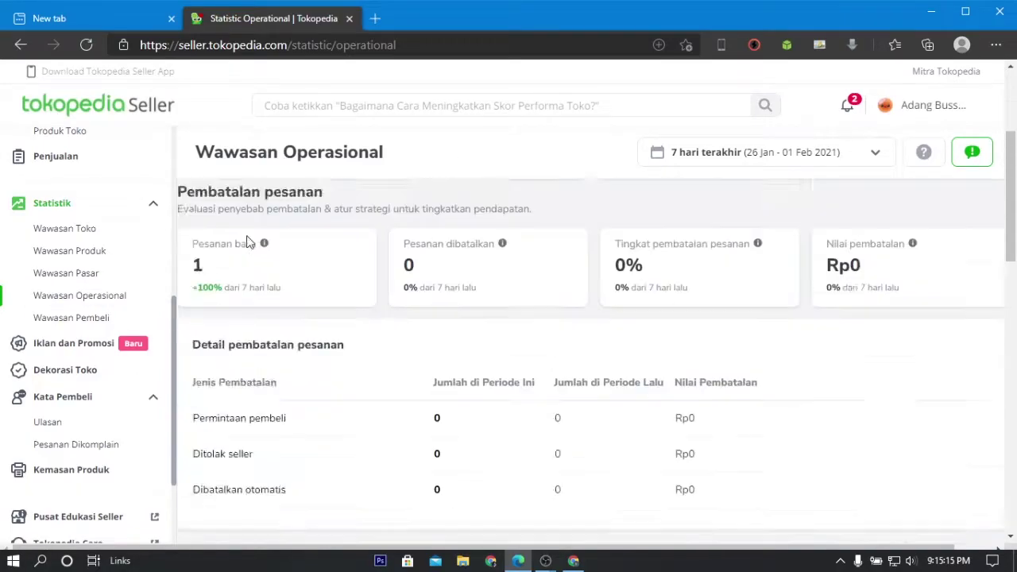
# - Open the Tokopedia marketplace in a new browser tab and search for "panci"
pyautogui.click(376, 18)
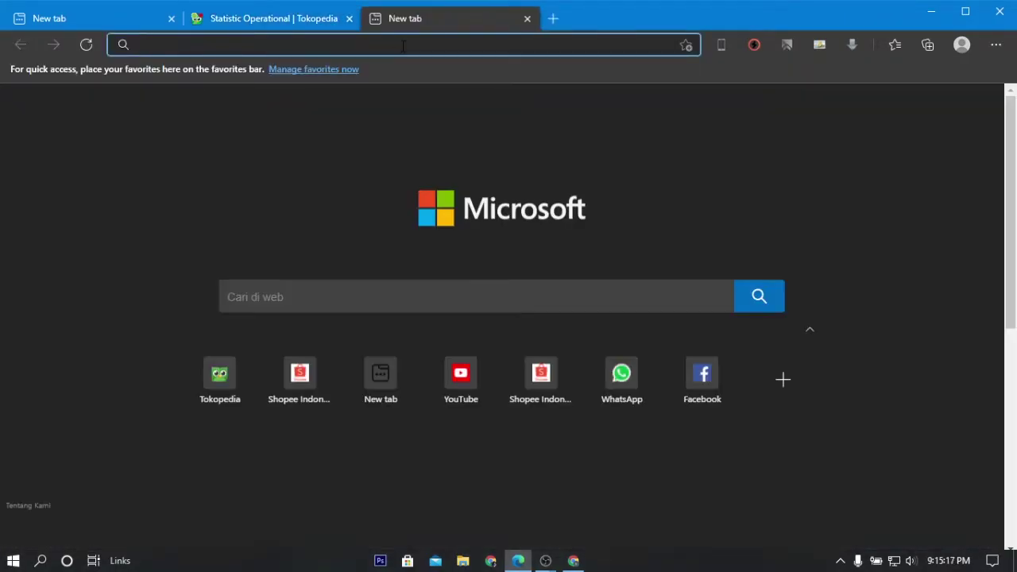
pyautogui.write('toko')
pyautogui.press('Return')
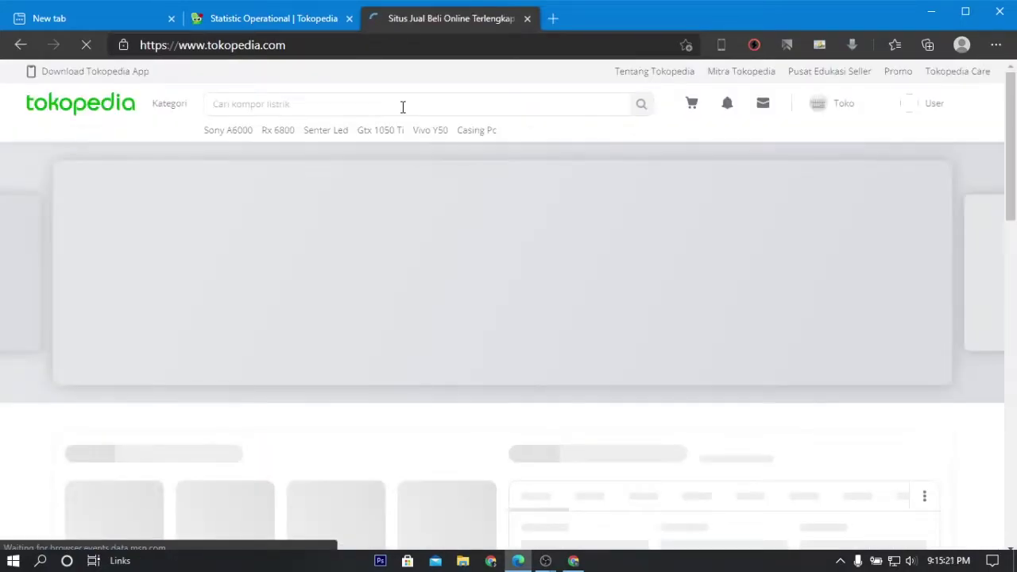
pyautogui.click(402, 105)
pyautogui.write('panci')
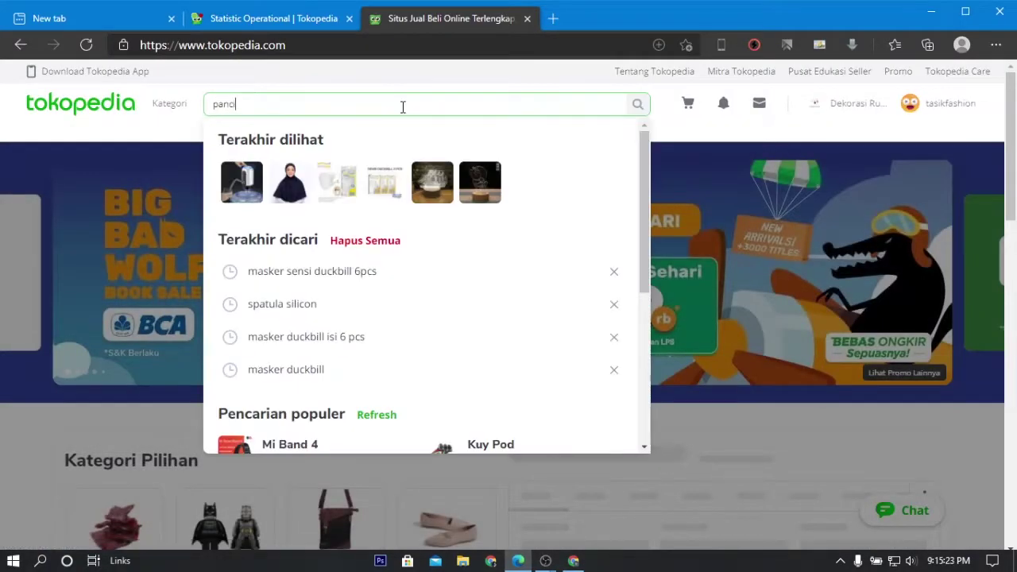
pyautogui.press('Return')
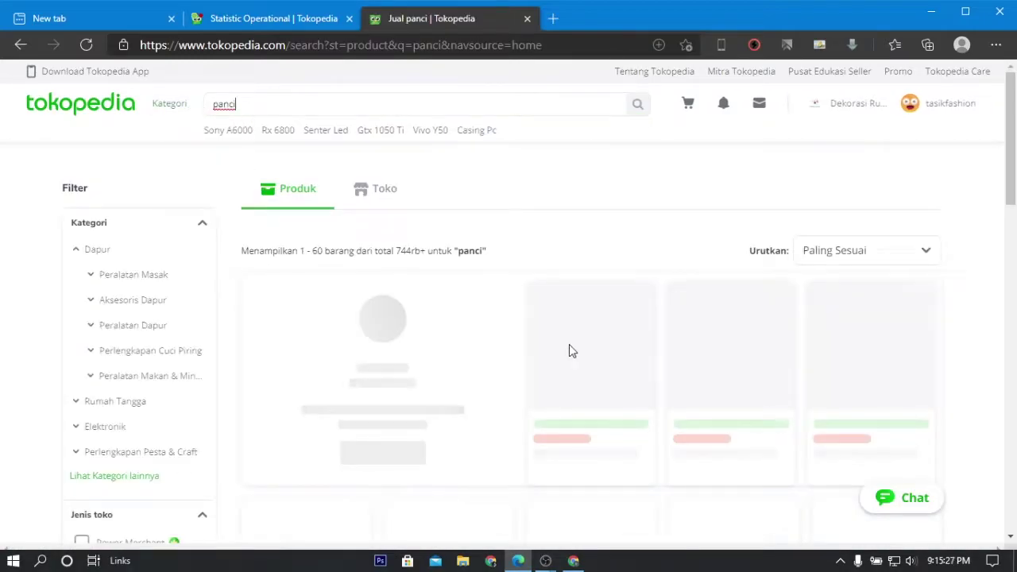
# - Browse the panci search results and view the Goto Ganjang Panci Listrik product page down to its seller details
pyautogui.scroll(-3, 570, 349)
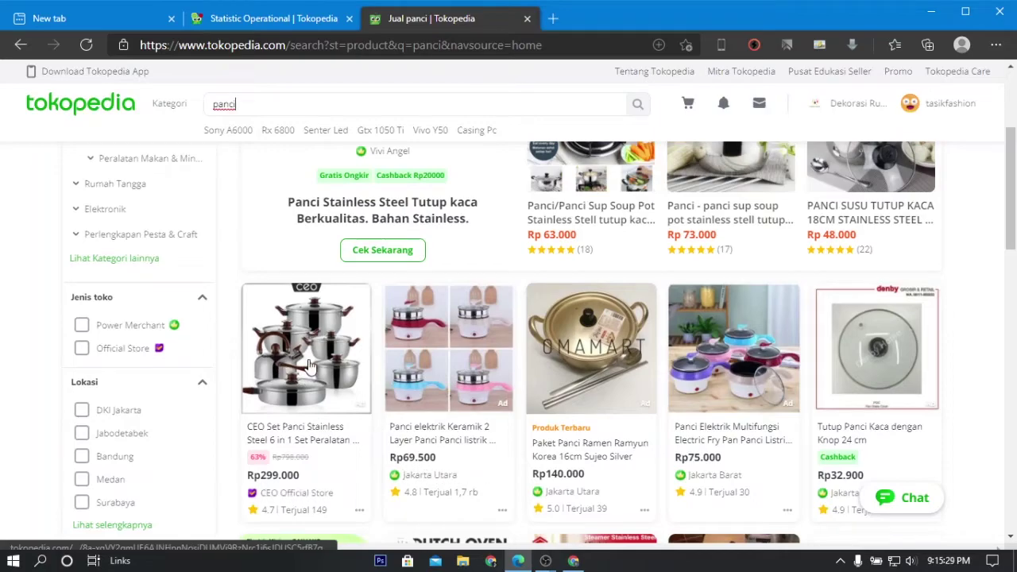
pyautogui.scroll(-5, 307, 354)
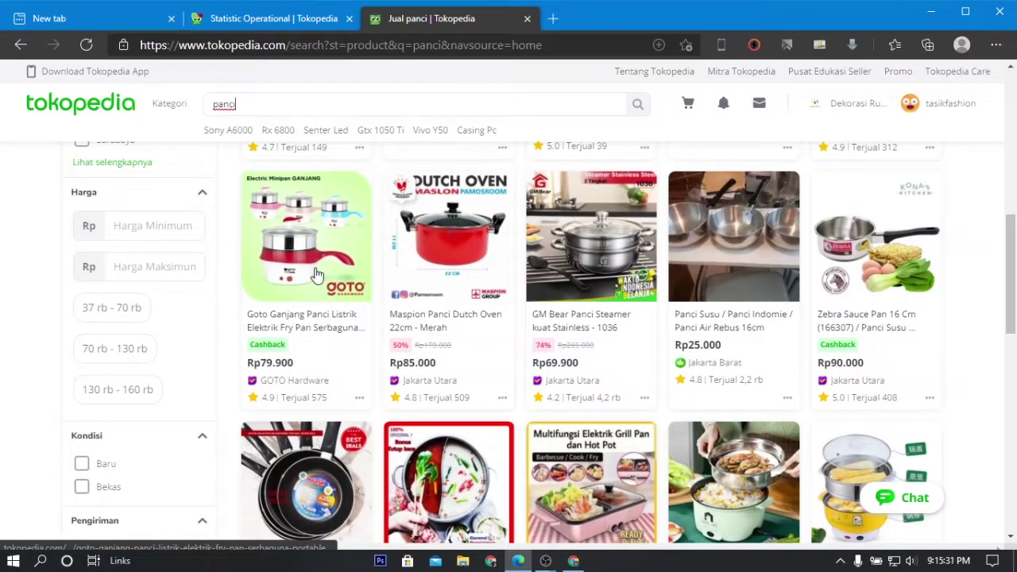
pyautogui.scroll(3, 310, 262)
pyautogui.scroll(-4, 280, 385)
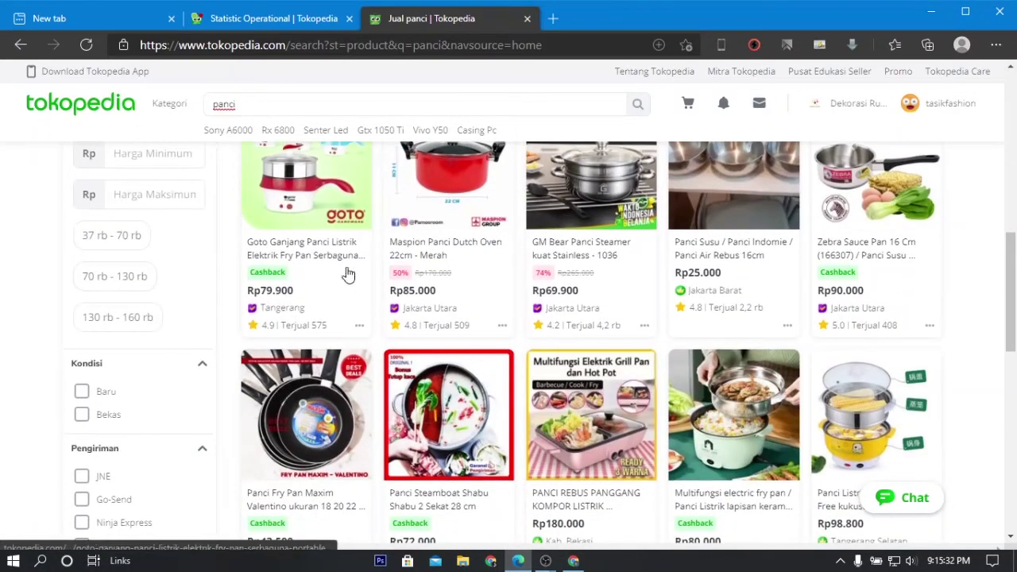
pyautogui.click(309, 253)
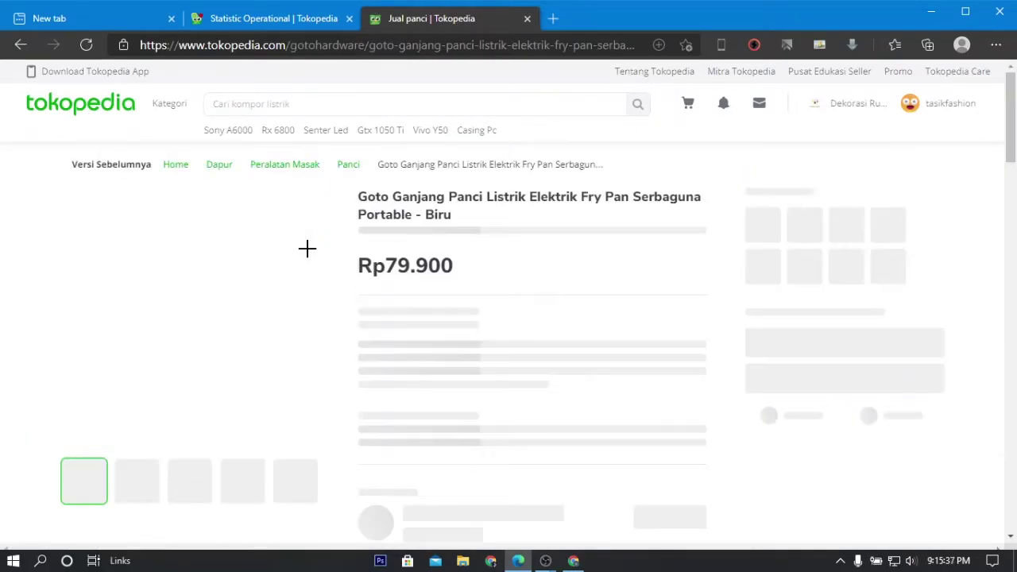
pyautogui.scroll(-5, 363, 320)
pyautogui.scroll(-1, 406, 334)
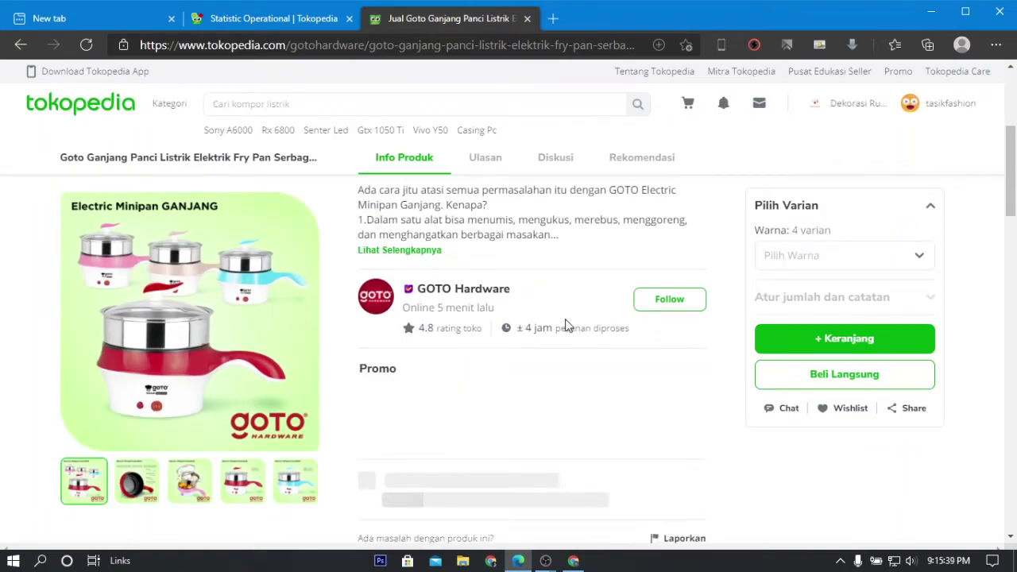
# - Visit the GOTO Hardware shop and examine its Statistik Toko ratings and product listings
pyautogui.click(482, 297)
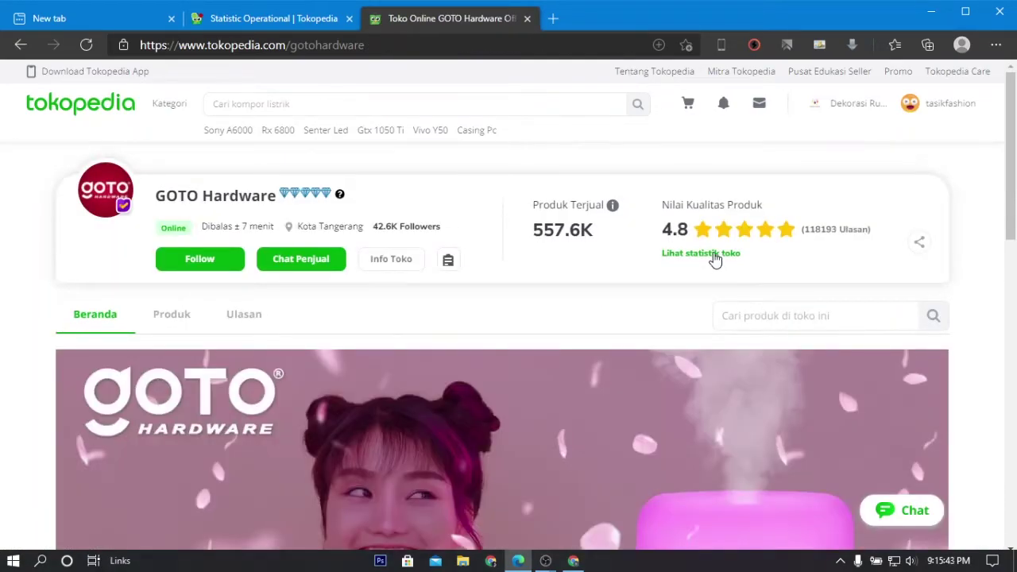
pyautogui.click(715, 255)
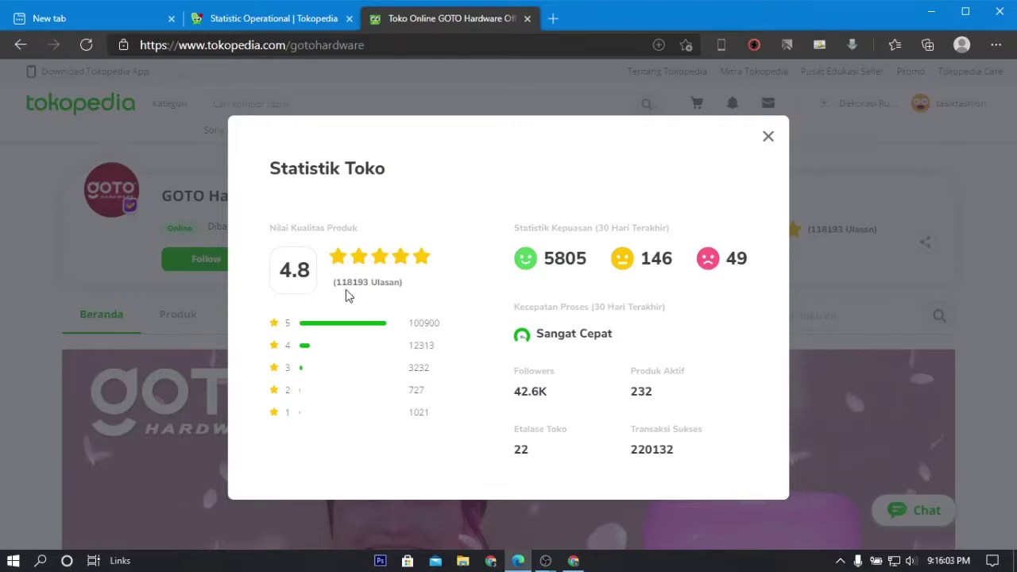
pyautogui.click(764, 137)
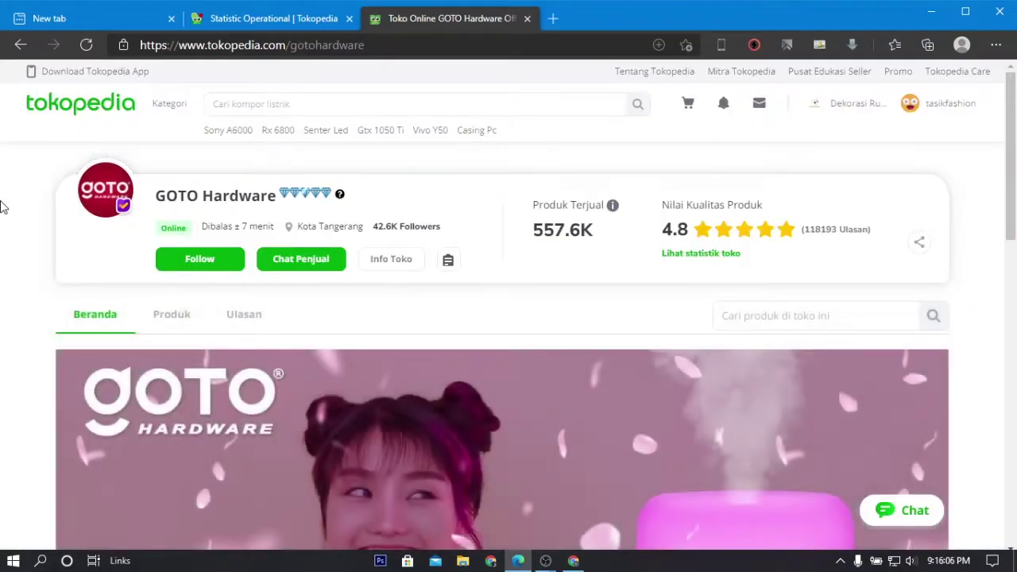
pyautogui.scroll(-3, 57, 324)
pyautogui.scroll(-5, 365, 411)
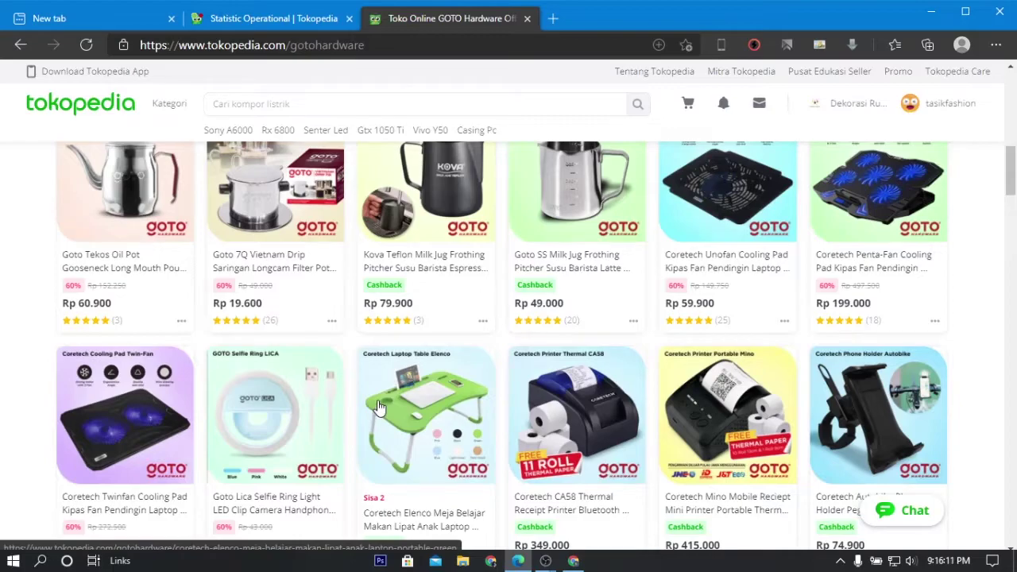
pyautogui.scroll(3, 367, 409)
# - Return to Wawasan Operasional in Tokopedia Seller and examine the shop performance summary, order processing speed and buyer interaction figures
pyautogui.hotkey('ctrl', 'shift', 'Tab')
pyautogui.scroll(2, 429, 335)
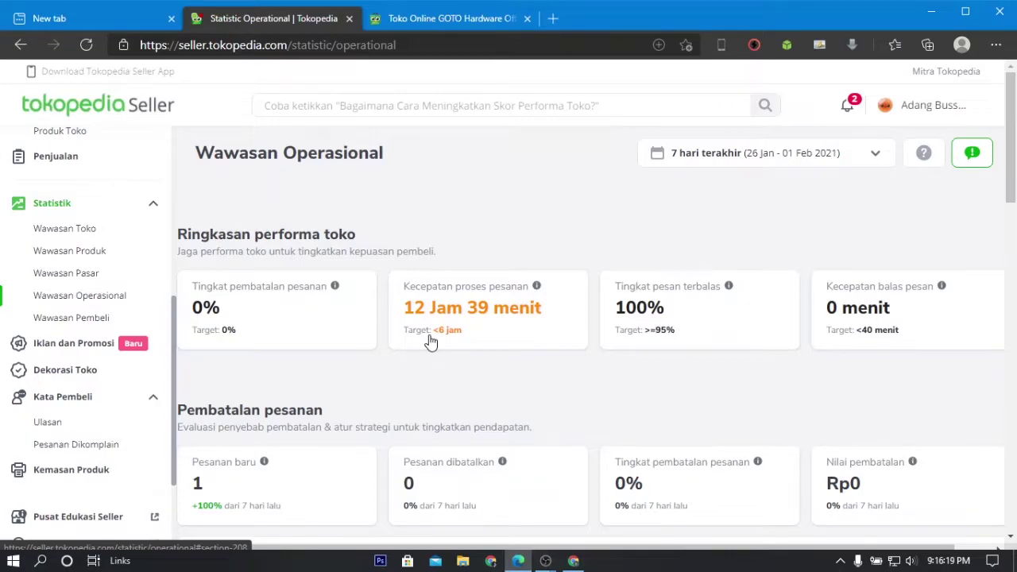
pyautogui.scroll(-6, 431, 341)
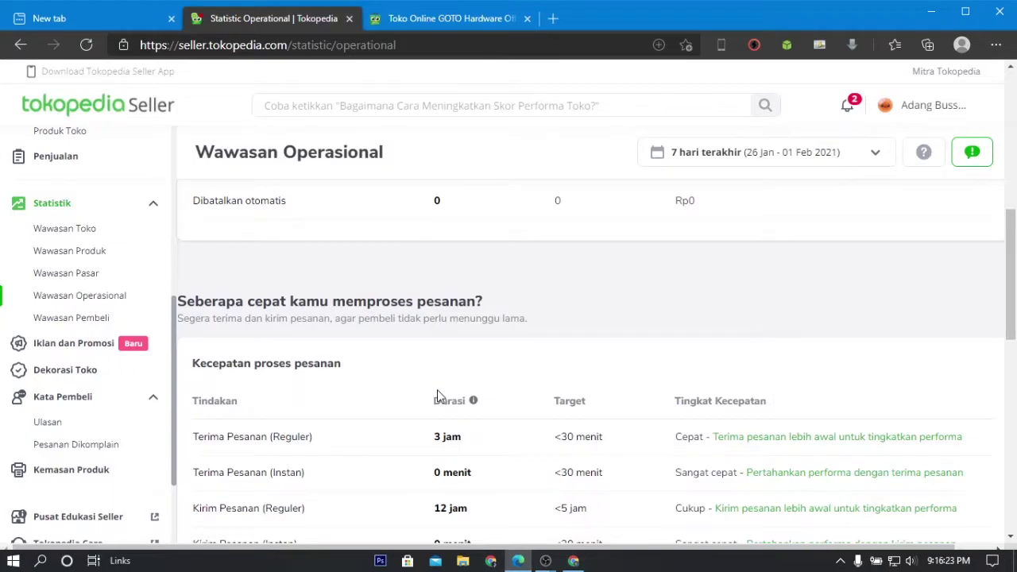
pyautogui.scroll(-3, 441, 396)
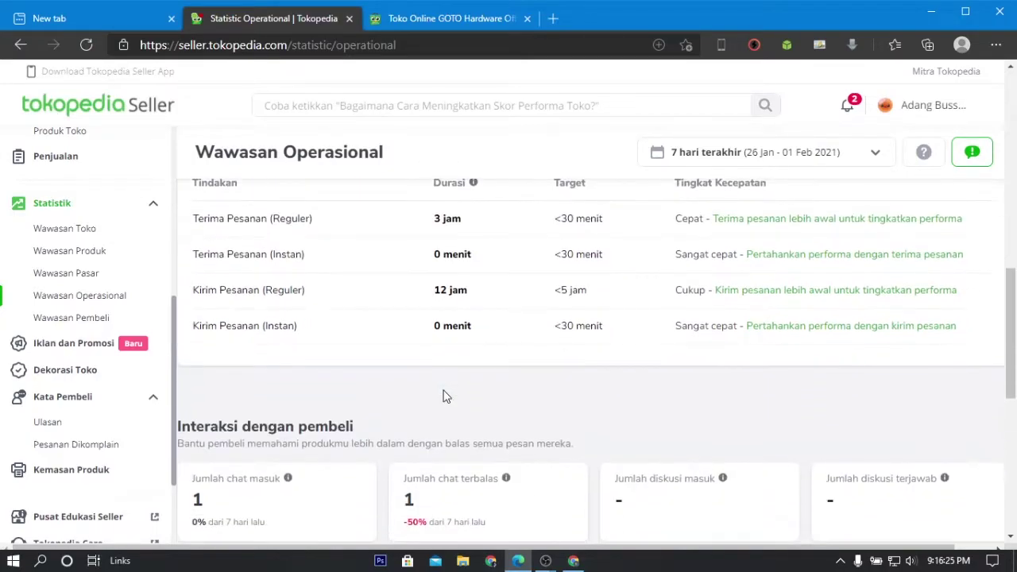
pyautogui.scroll(3, 445, 395)
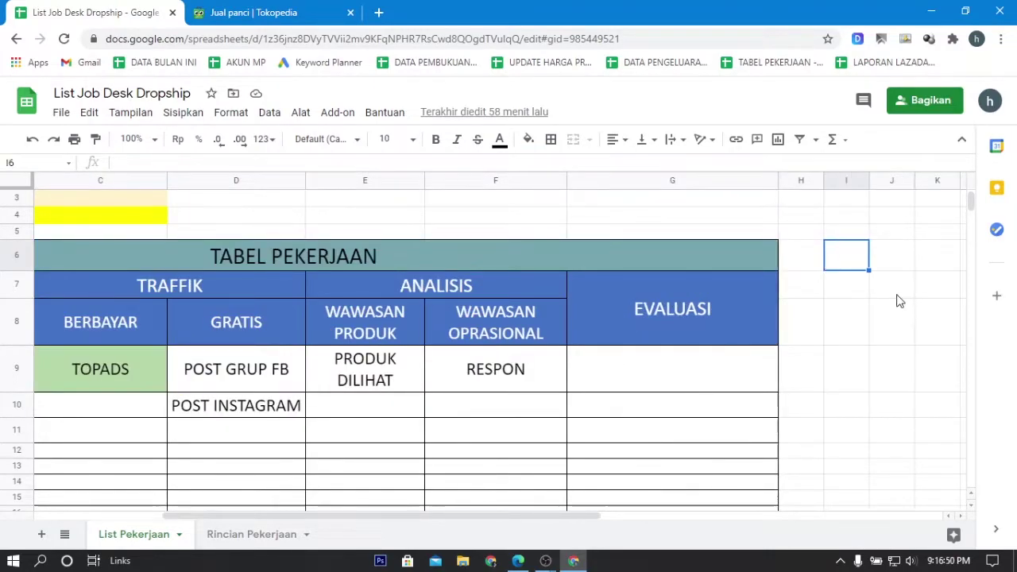
# - Review the ANALISIS and WAWASAN PRODUK headings in the Google Sheets job desk list and enter "Produk ( Harga, Deskripsi, Poto Produk )" in G9 under EVALUASI
pyautogui.click(412, 289)
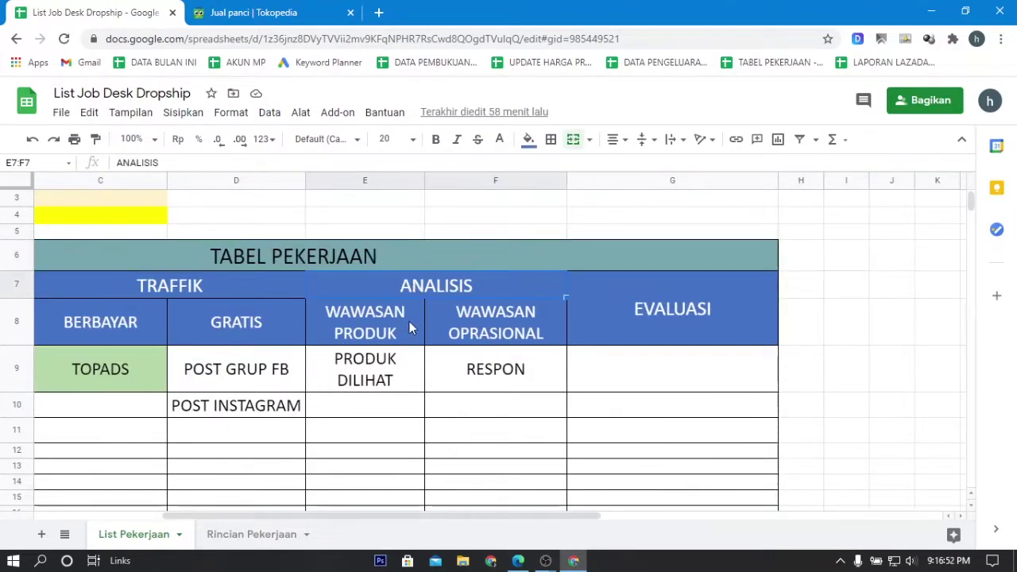
pyautogui.click(404, 333)
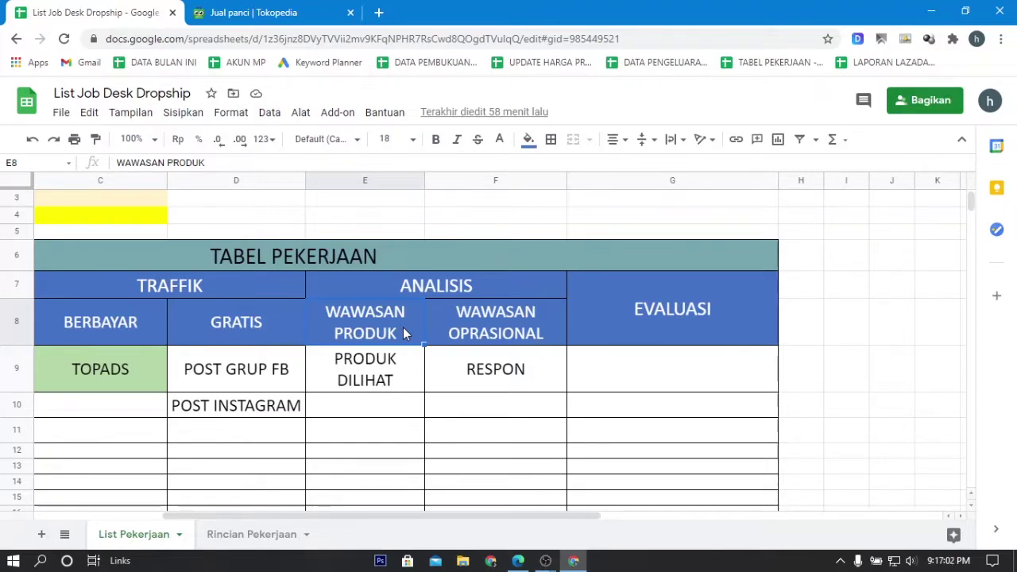
pyautogui.click(631, 367)
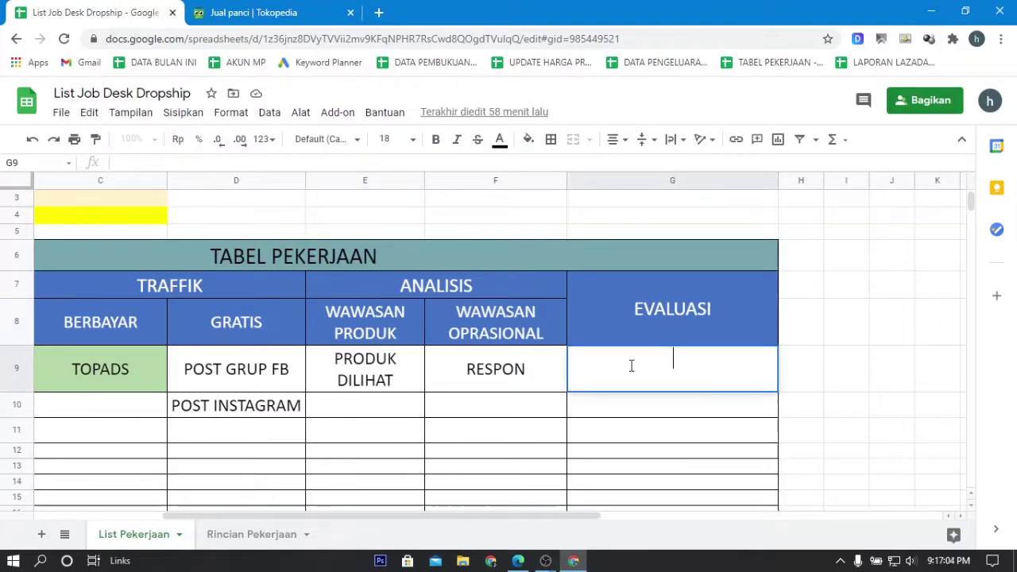
pyautogui.write('Prodik')
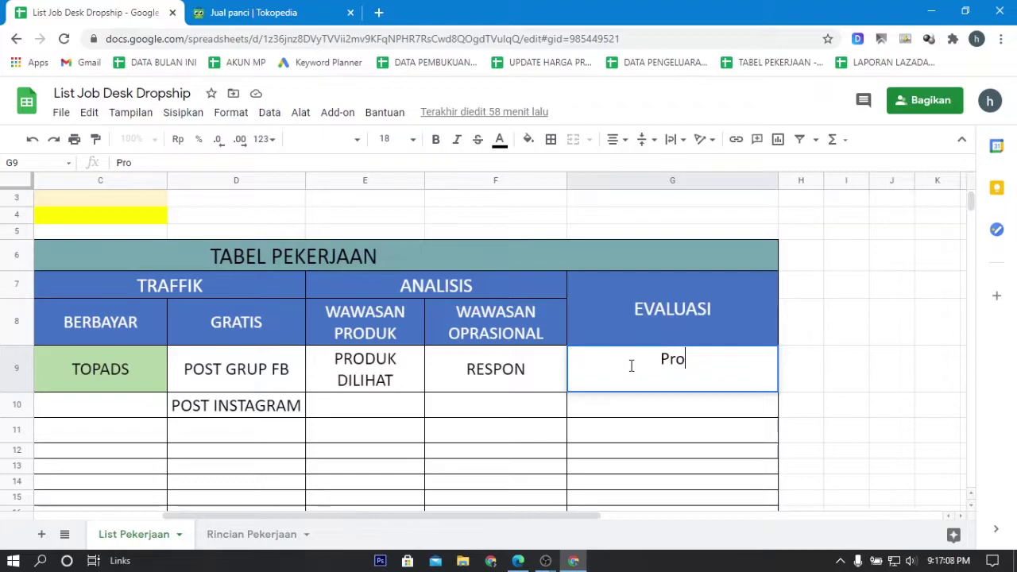
pyautogui.press('BackSpace')
pyautogui.press('BackSpace')
pyautogui.write('uk (')
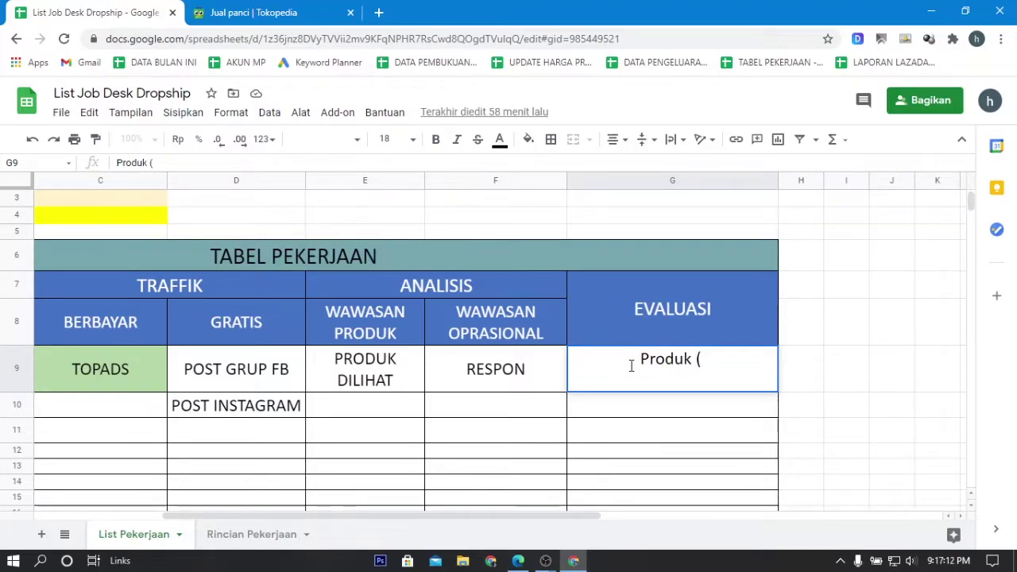
pyautogui.write(' Harga')
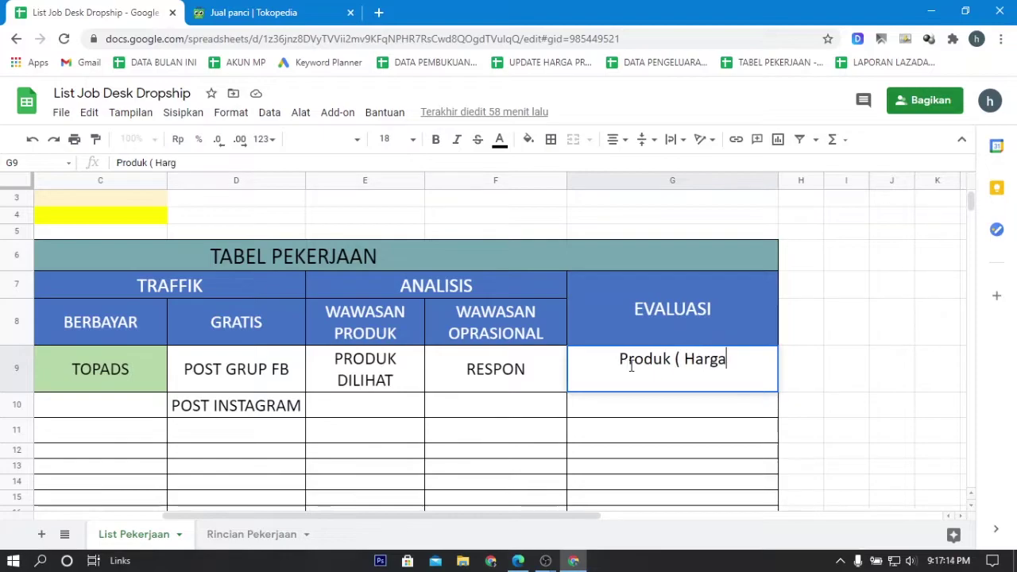
pyautogui.write(', Deskri')
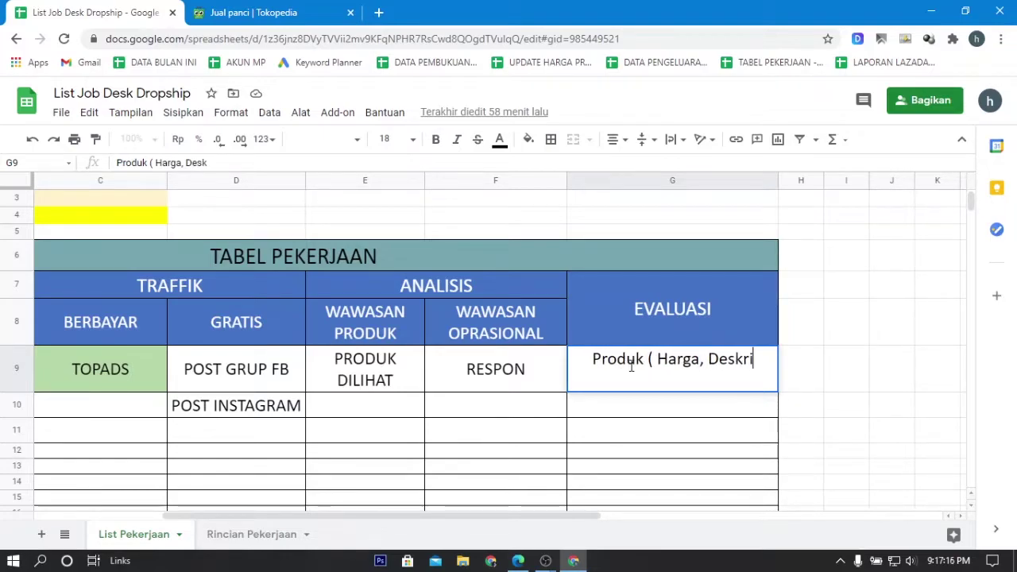
pyautogui.write('psi, P')
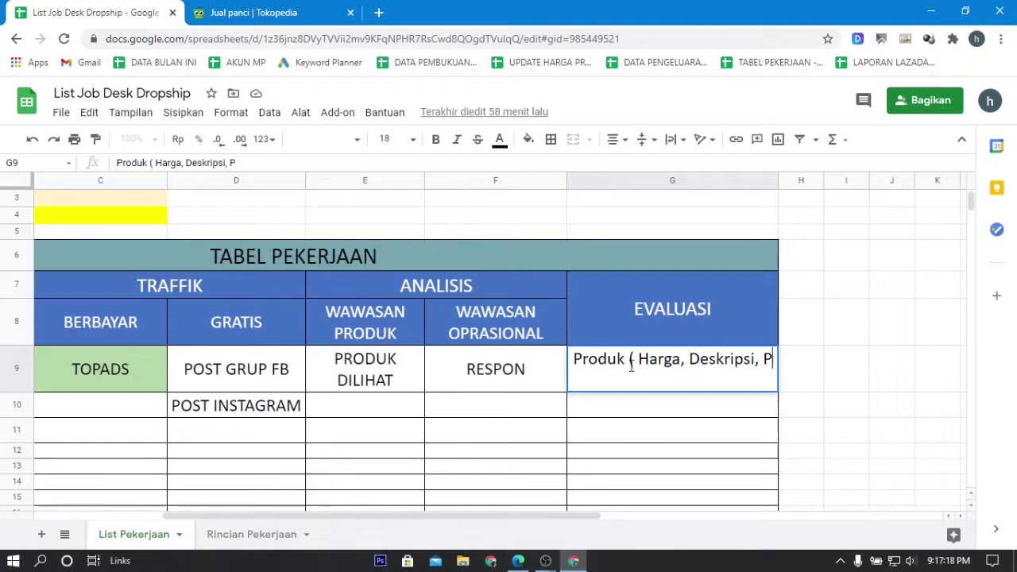
pyautogui.write('oto Produk')
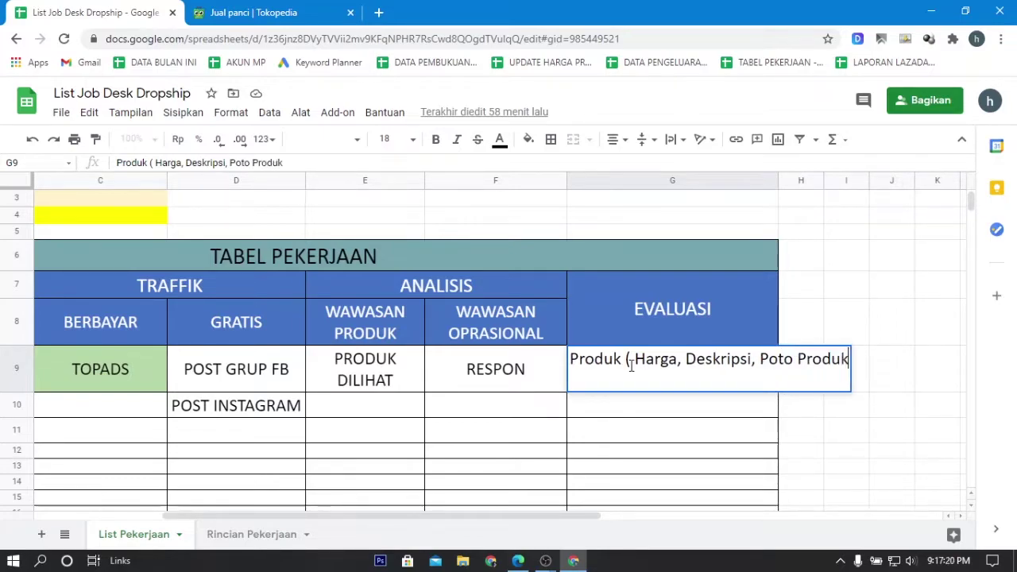
pyautogui.write(' )')
pyautogui.press('Return')
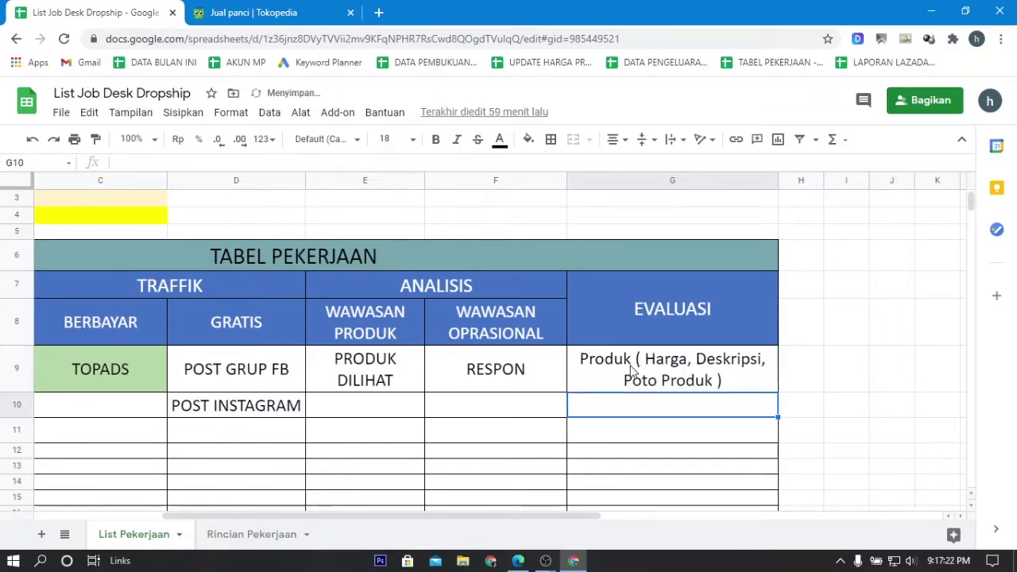
# - Insert "Judul," before Harga in the EVALUASI entry in cell G9
pyautogui.doubleClick(710, 380)
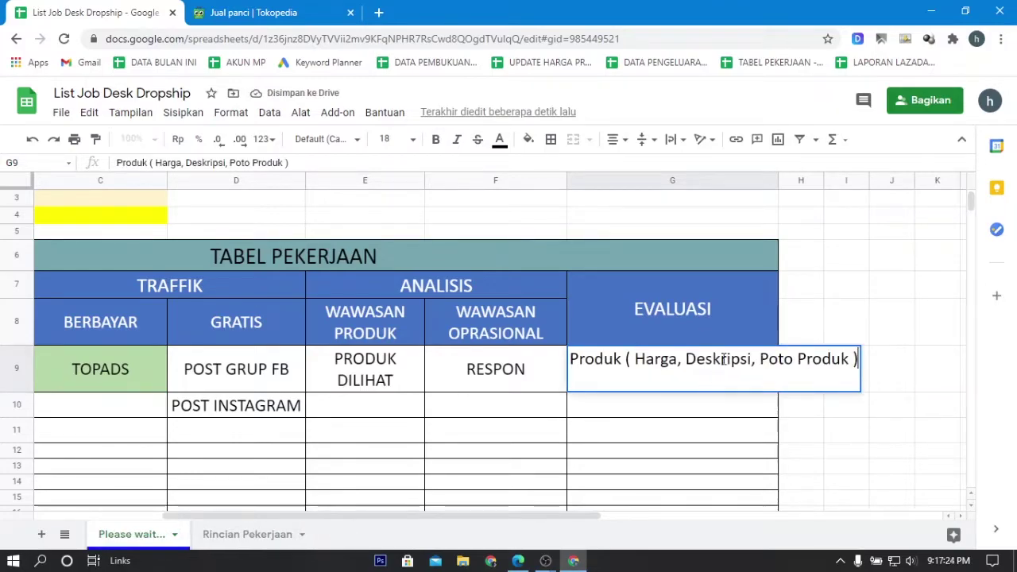
pyautogui.click(639, 359)
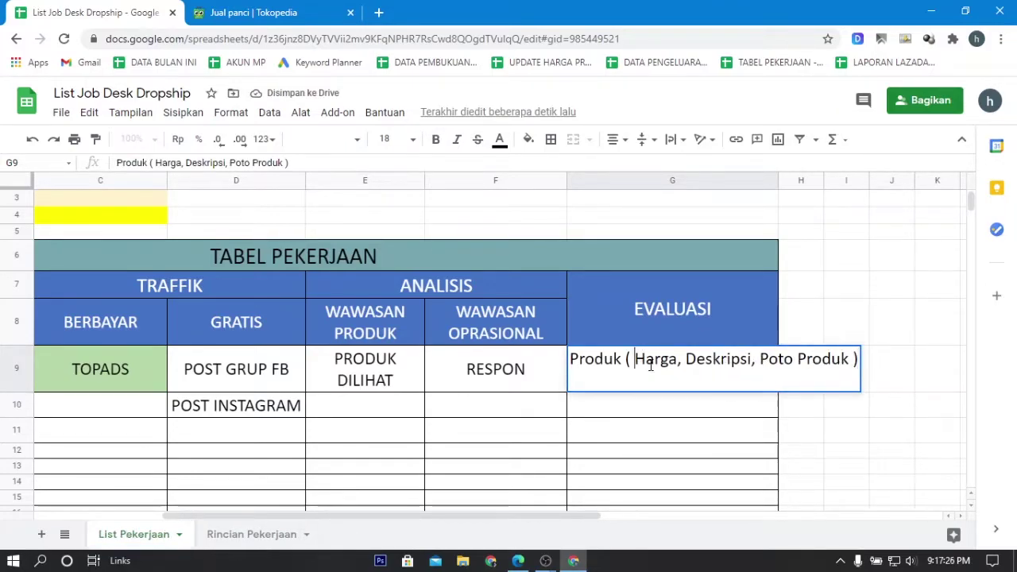
pyautogui.write('Judu')
pyautogui.press('BackSpace')
pyautogui.press('BackSpace')
pyautogui.press('BackSpace')
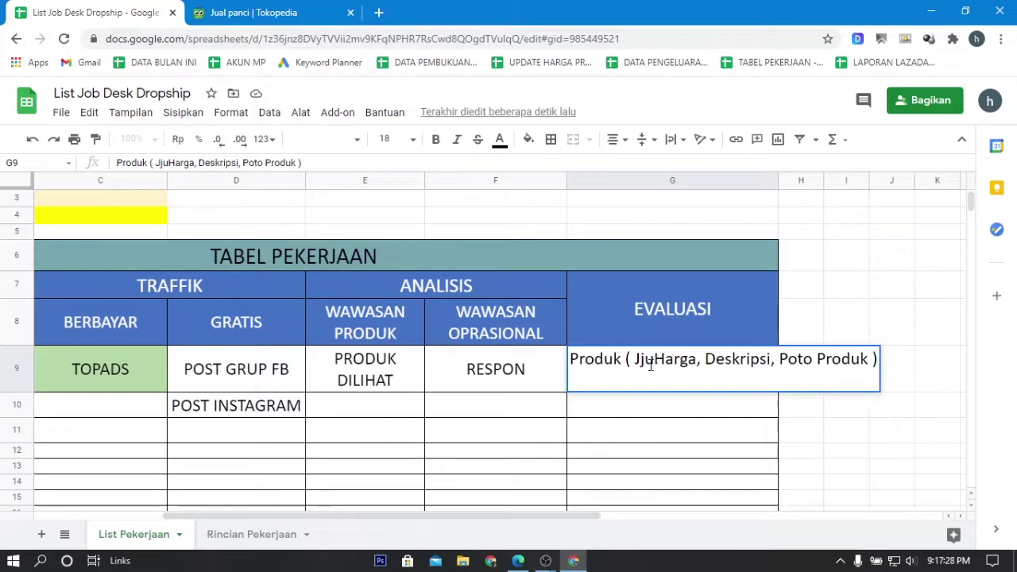
pyautogui.write('udul,')
pyautogui.press('Return')
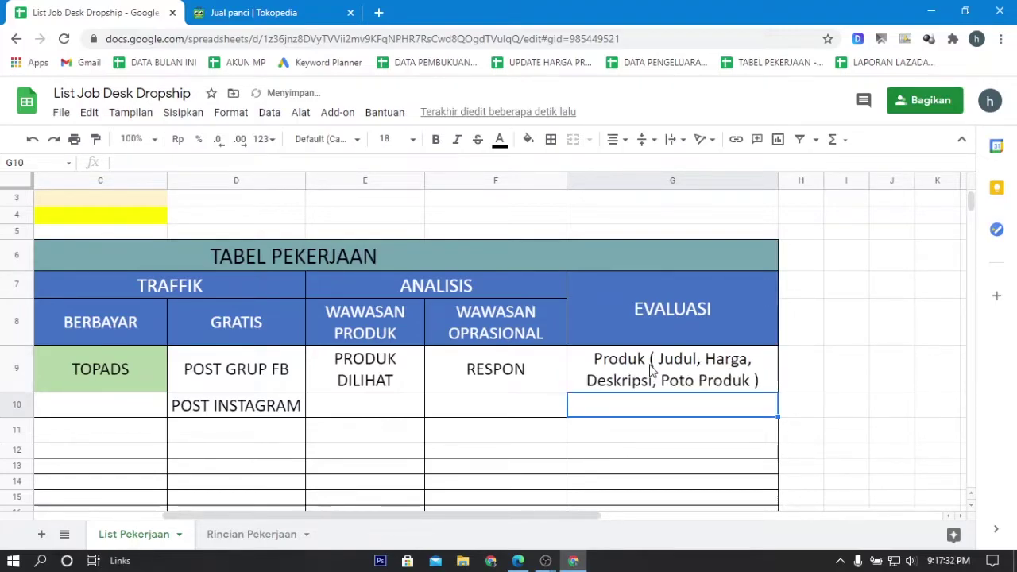
# - Enter "IKLAN ( Produk Lihat lebih banyak, Dibandingkan Yang klik )" in cell G10 under EVALUASI
pyautogui.click(362, 364)
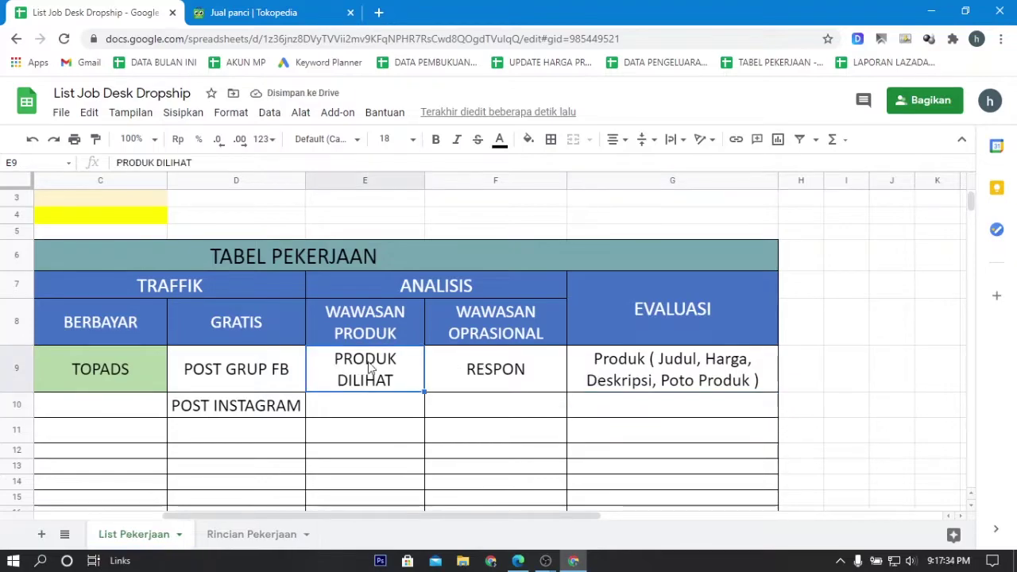
pyautogui.click(713, 402)
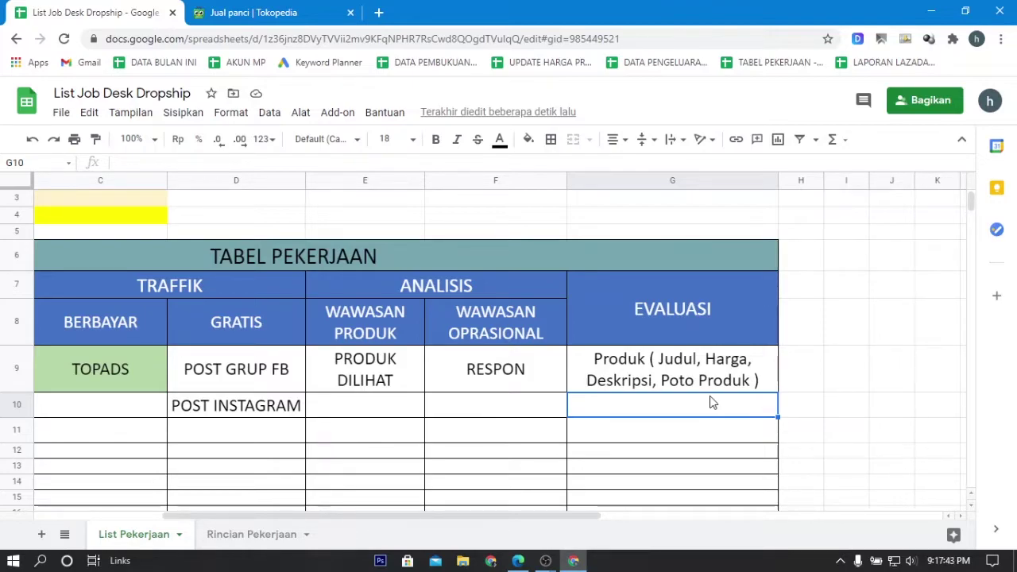
pyautogui.doubleClick(712, 402)
pyautogui.write('IKLAN ( ')
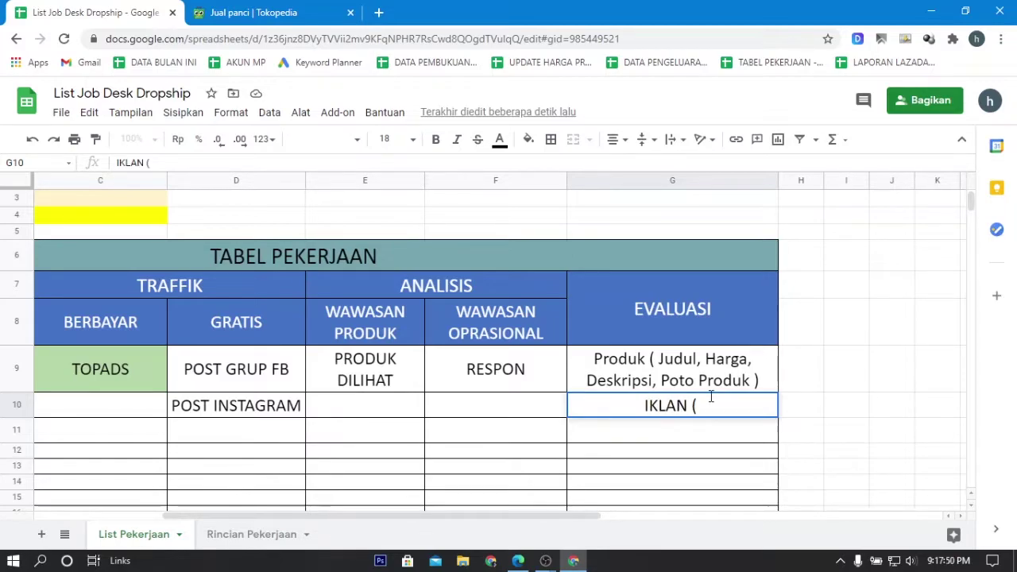
pyautogui.write('Produ')
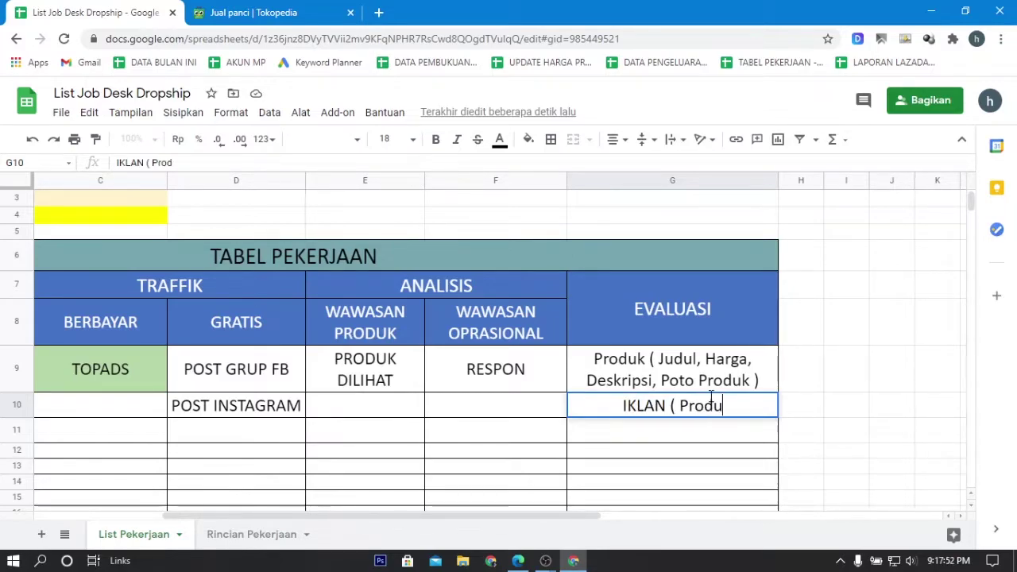
pyautogui.write('k Lihat lebih banyak, Dibandingkan Yang klik )')
pyautogui.press('Return')
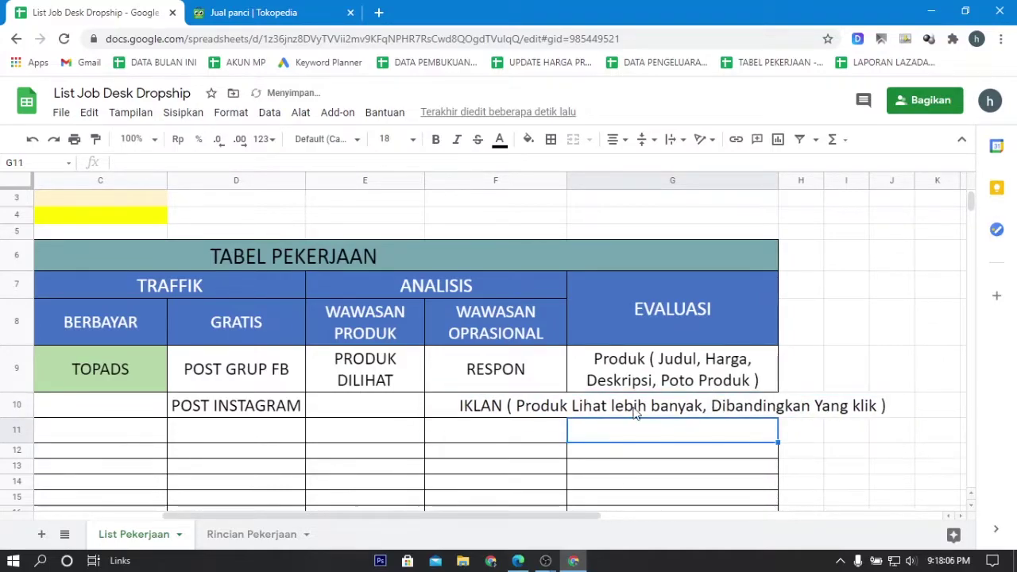
# - Wrap the text of the IKLAN entry in cell G10 so it fits within the column width
pyautogui.click(636, 412)
pyautogui.click(648, 140)
pyautogui.click(674, 140)
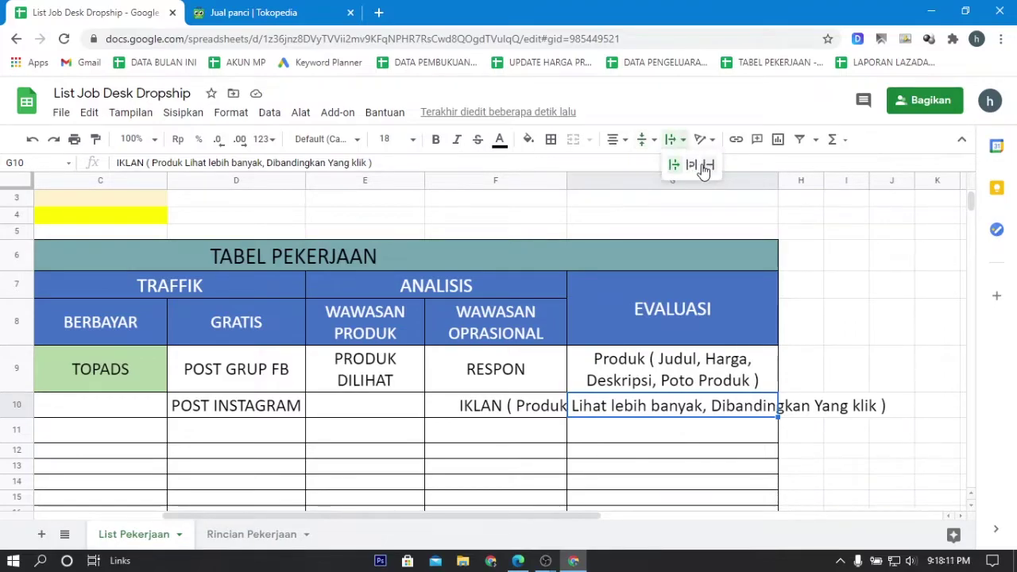
pyautogui.click(704, 166)
pyautogui.click(675, 140)
pyautogui.click(691, 165)
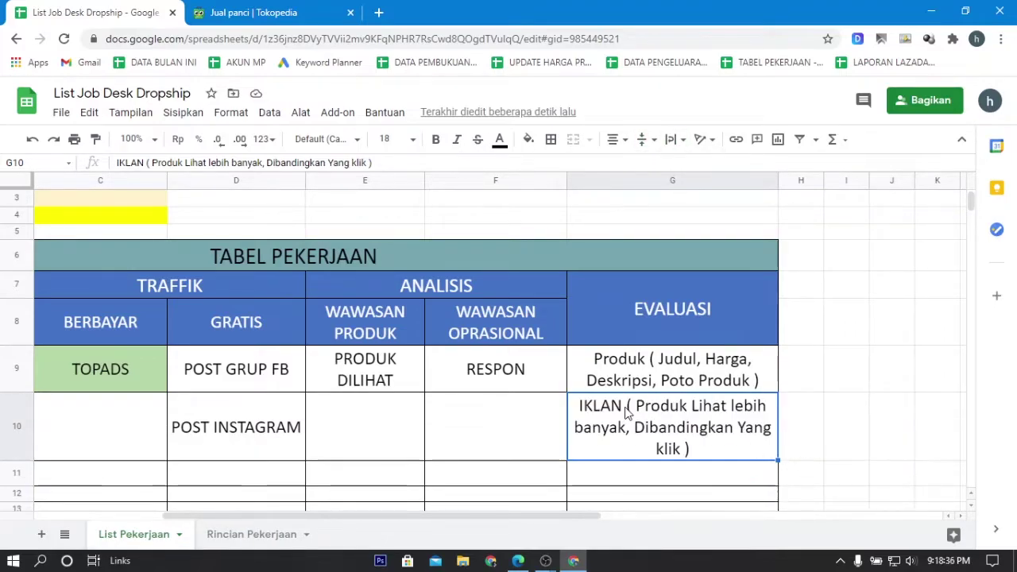
# - Enter "Ganti Banner" in cell G11 under EVALUASI
pyautogui.scroll(-2, 644, 407)
pyautogui.click(660, 400)
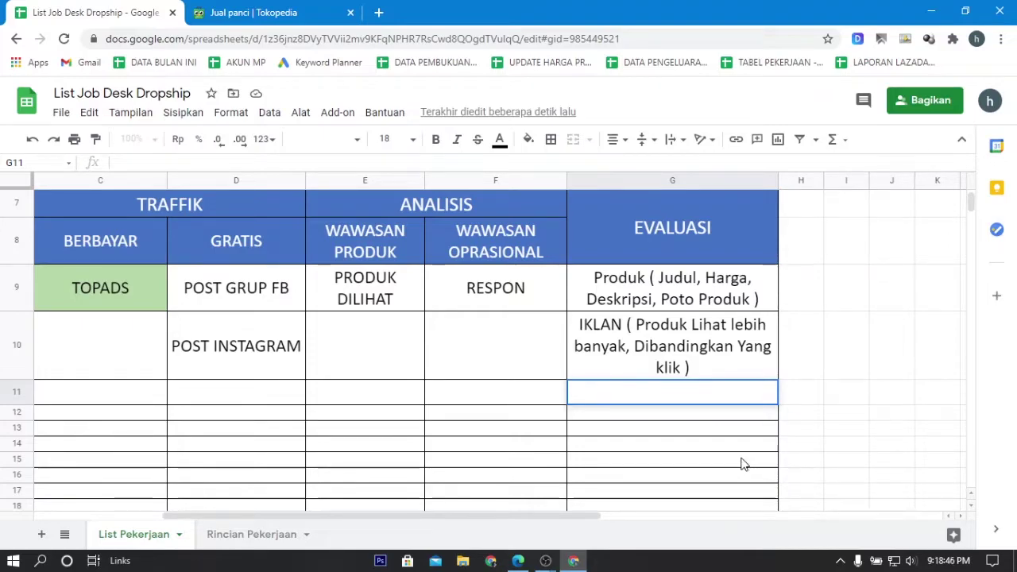
pyautogui.write('Ganti Banner')
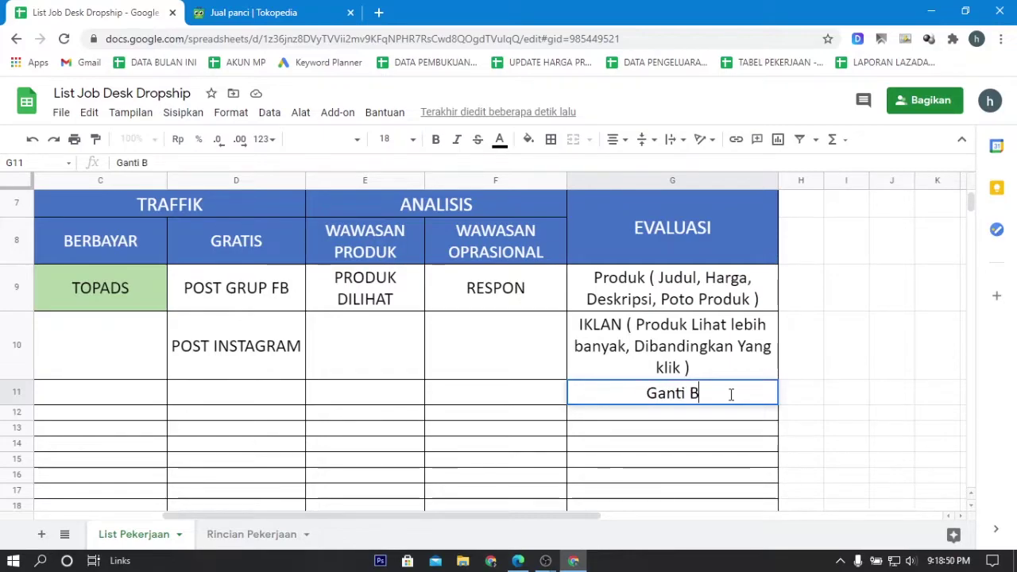
pyautogui.press('Return')
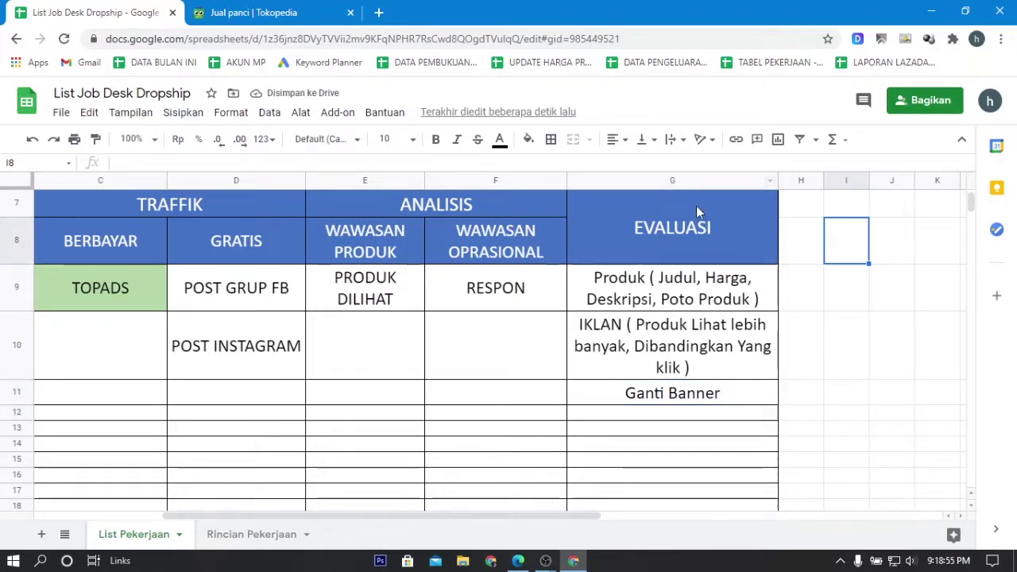
# - Review the EVALUASI entries in G9 to G11 and look over the panci product listings on Tokopedia
pyautogui.moveTo(697, 212); pyautogui.dragTo(718, 393)
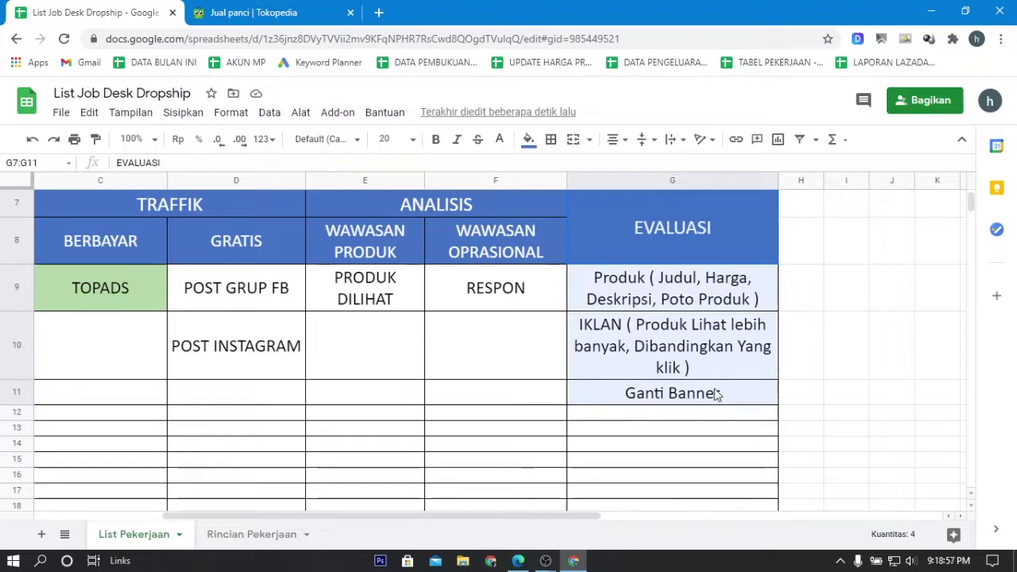
pyautogui.click(682, 306)
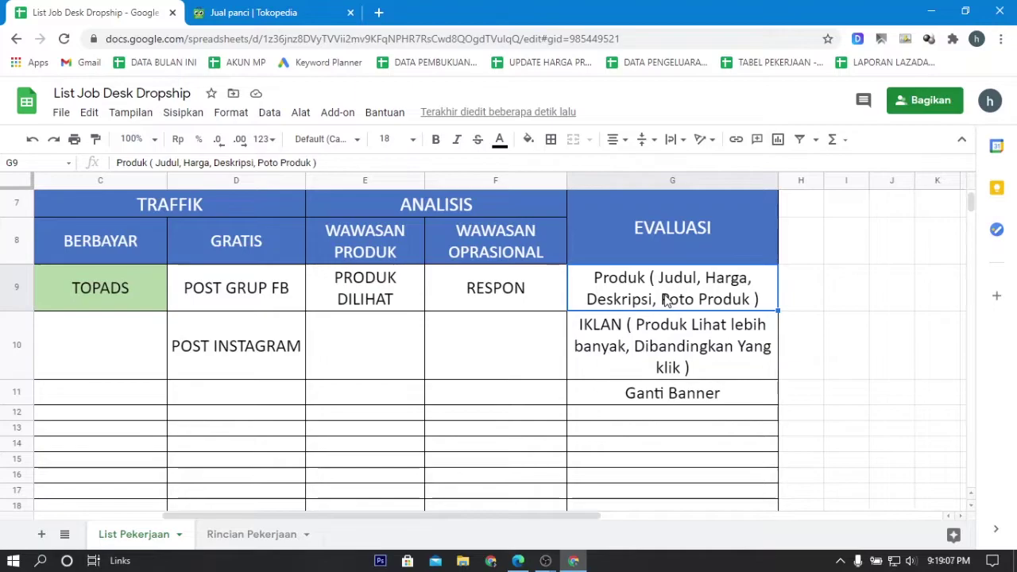
pyautogui.press('Down')
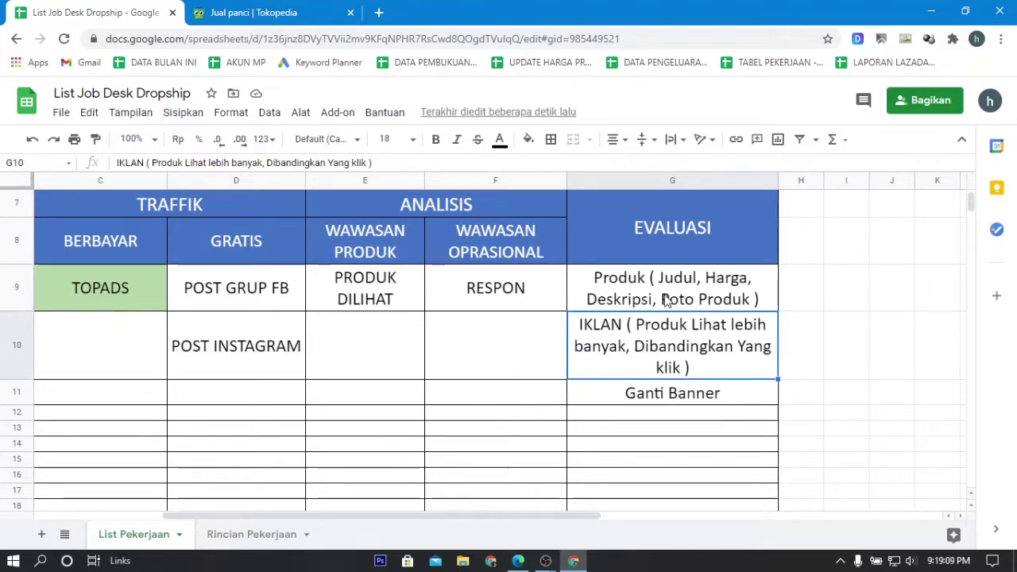
pyautogui.press('Down')
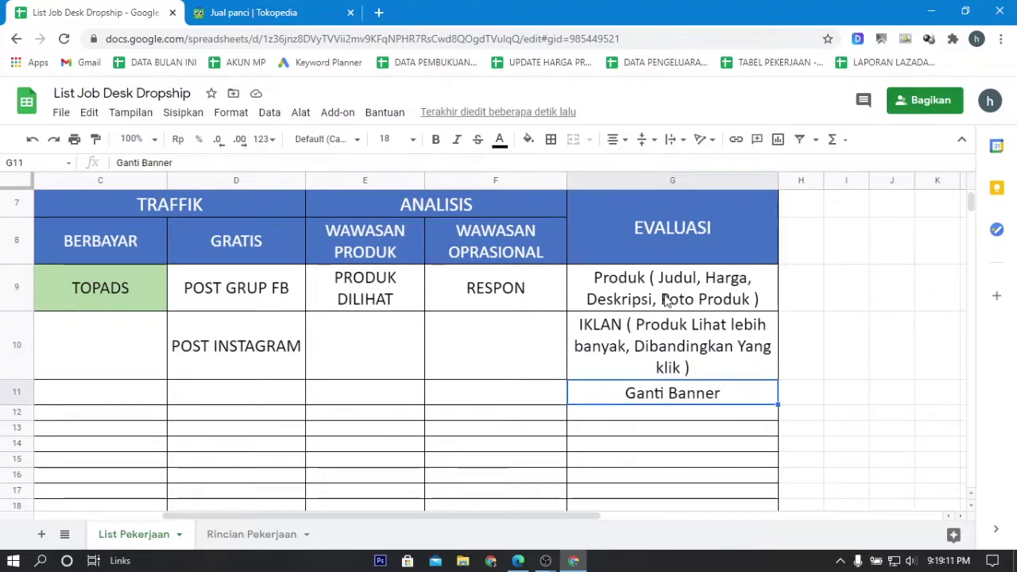
pyautogui.press('Up')
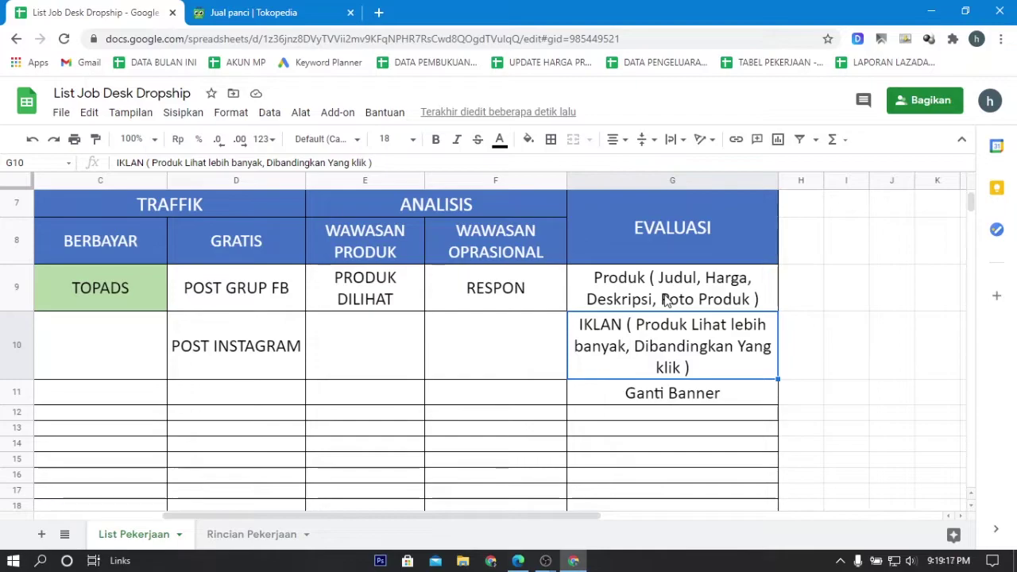
pyautogui.click(253, 11)
pyautogui.scroll(-1, 467, 305)
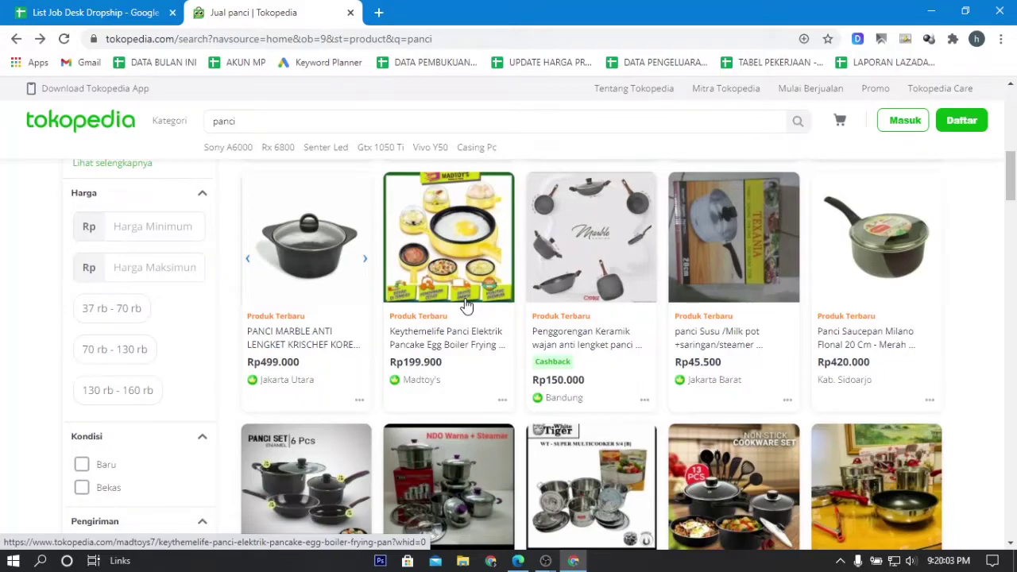
# - Return to the job desk list in Google Sheets and review the PRODUK heading and its tasks in B9 to B11
pyautogui.hotkey('ctrl', 'shift', 'Tab')
pyautogui.press('Left')
pyautogui.press('Left')
pyautogui.press('Left')
pyautogui.press('Left')
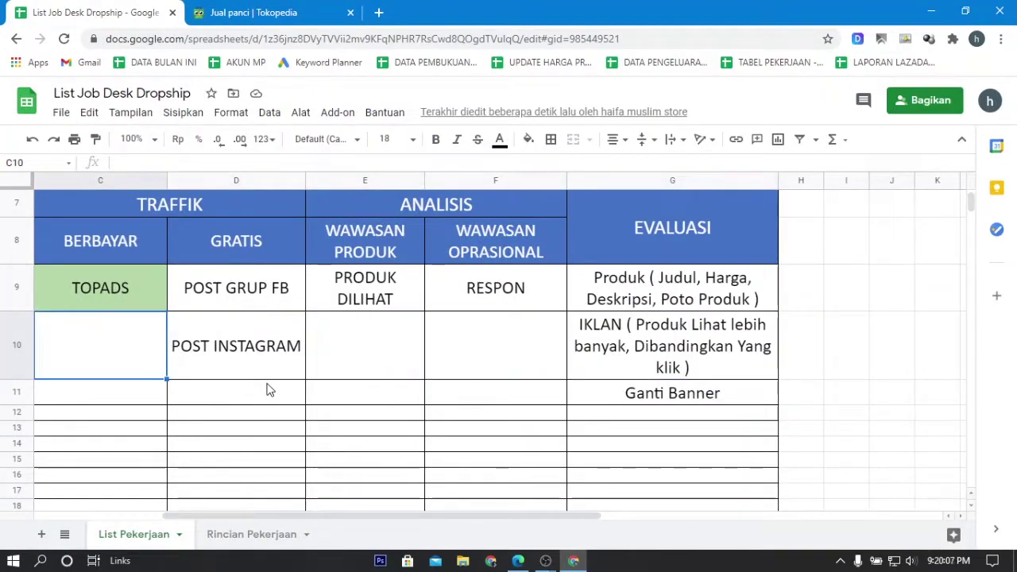
pyautogui.press('Left')
pyautogui.press('Left')
pyautogui.press('Right')
pyautogui.press('Up')
pyautogui.press('Up')
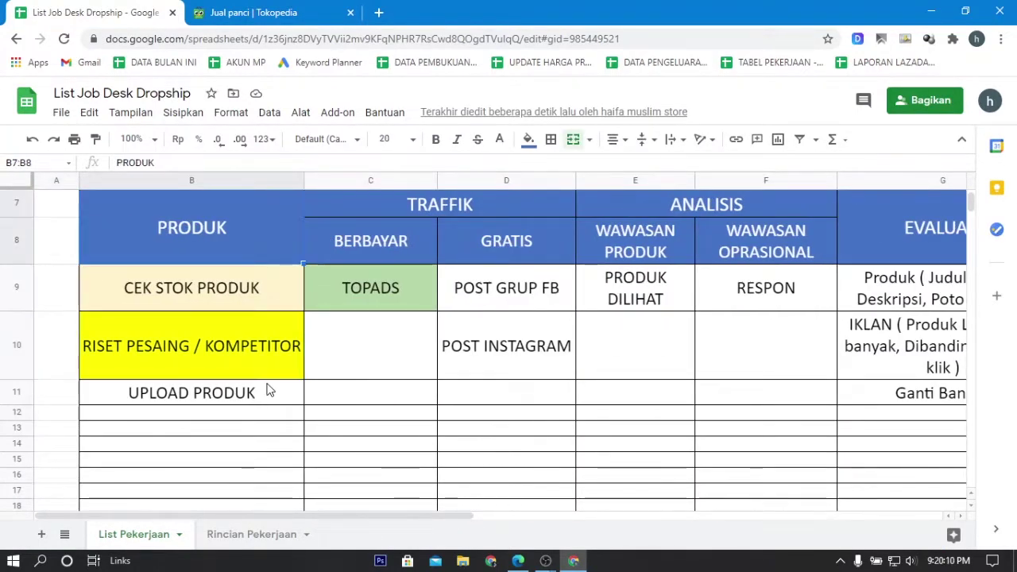
pyautogui.press('Down')
pyautogui.press('Down')
pyautogui.press('Down')
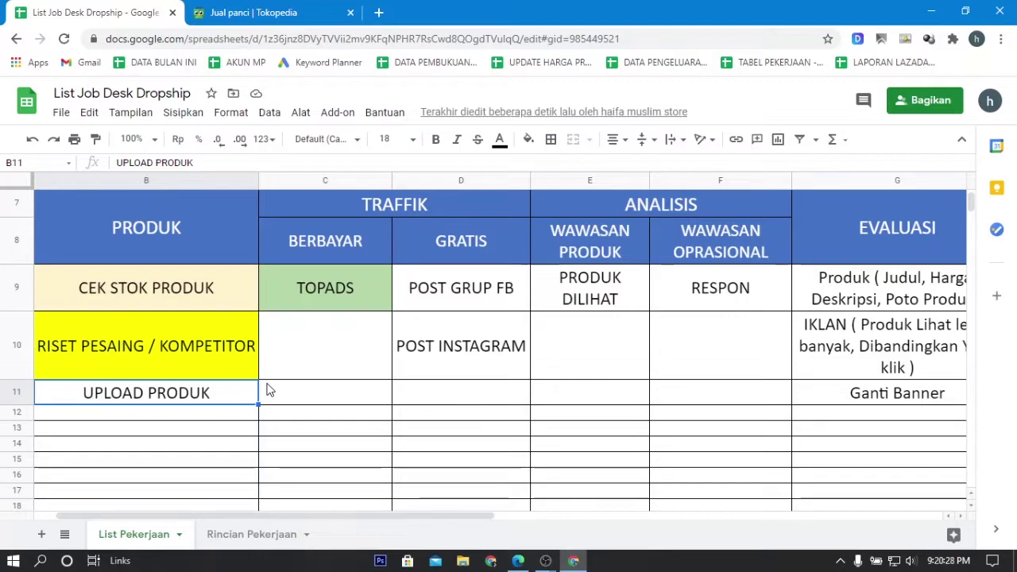
pyautogui.press('Up')
pyautogui.press('Up')
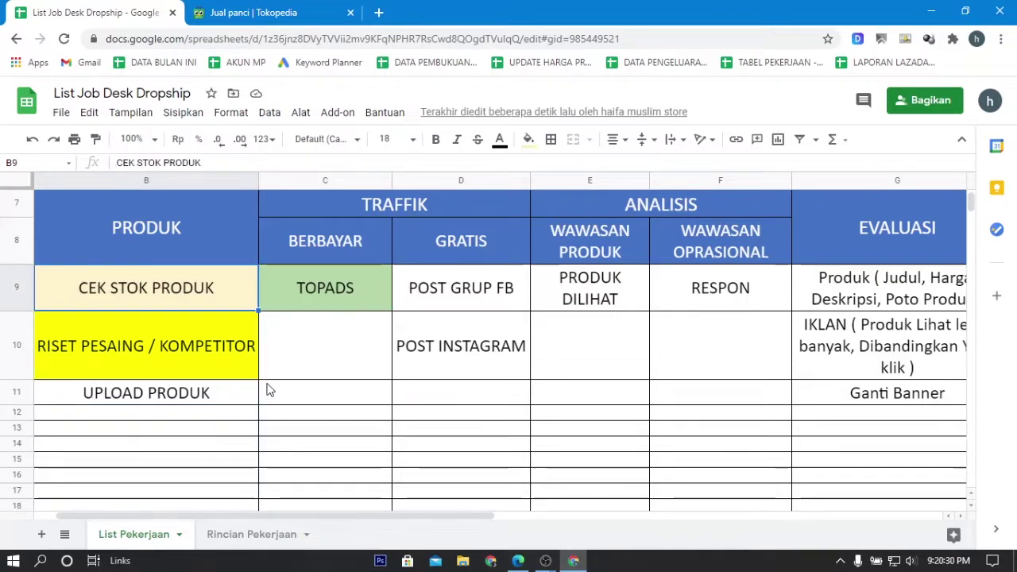
# - Examine the task descriptions and February schedule in the Rincian Pekerjaan sheet, and return to List Pekerjaan
pyautogui.click(263, 544)
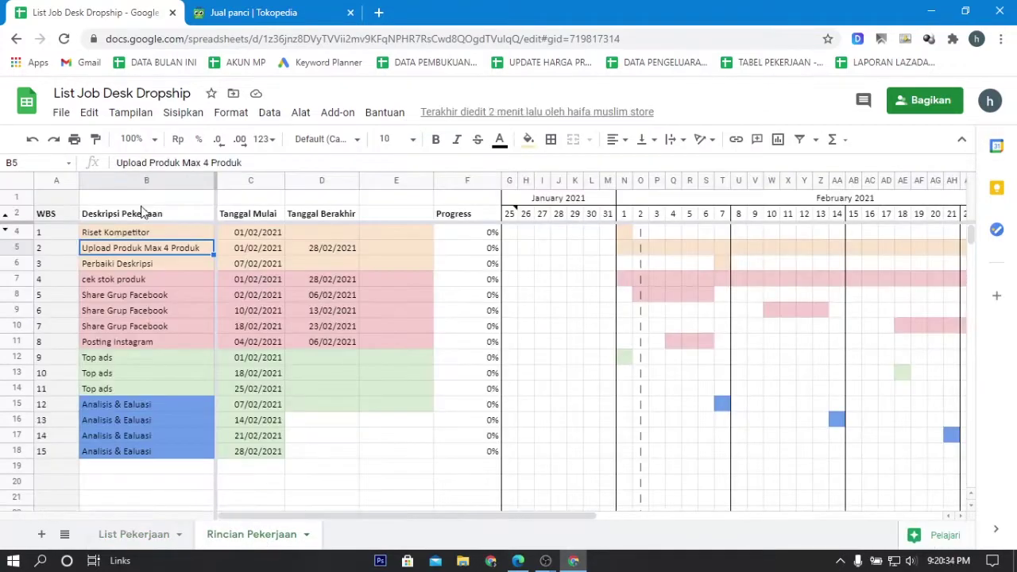
pyautogui.moveTo(146, 197); pyautogui.dragTo(697, 318)
pyautogui.moveTo(167, 233); pyautogui.dragTo(189, 459)
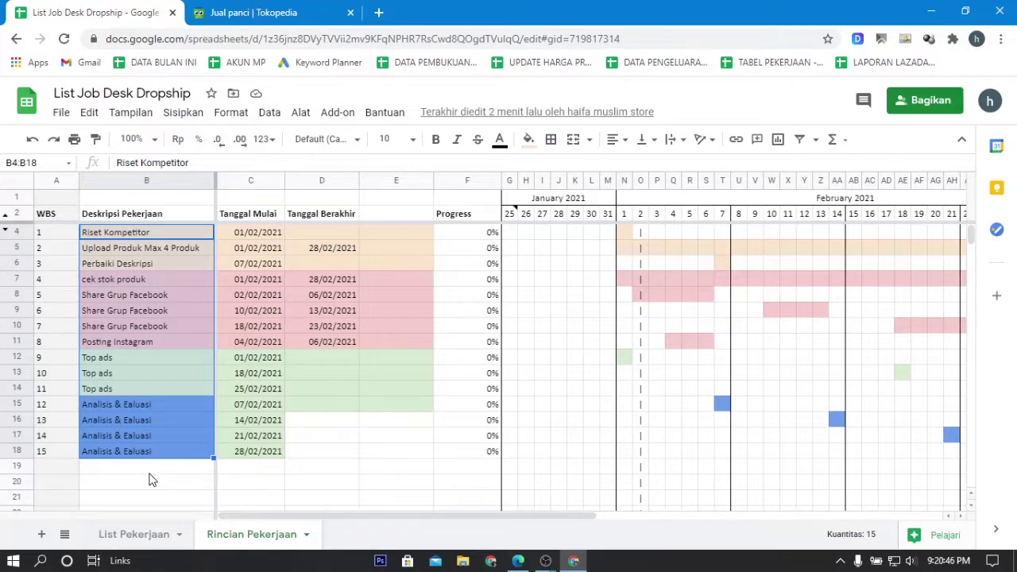
pyautogui.click(151, 531)
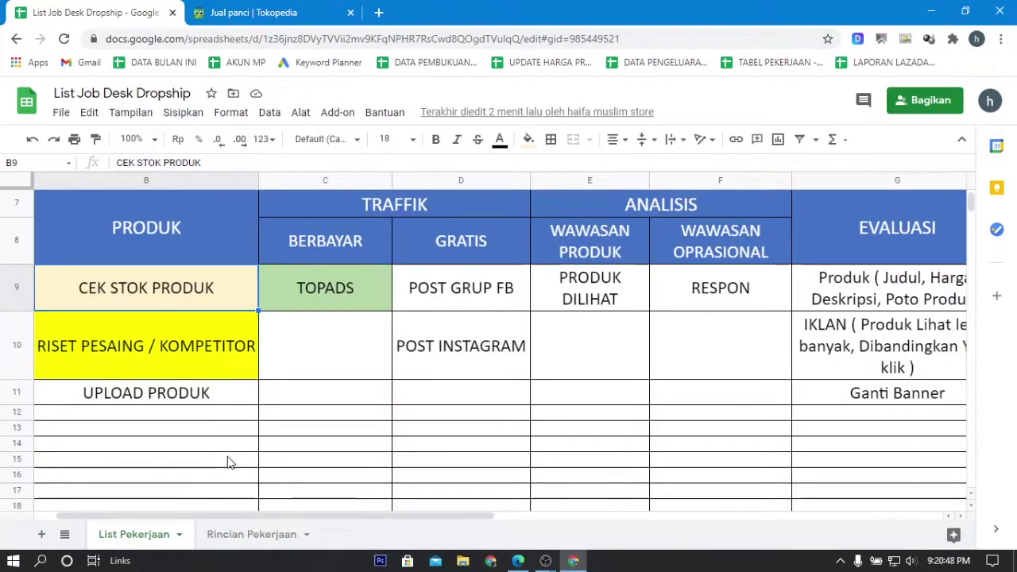